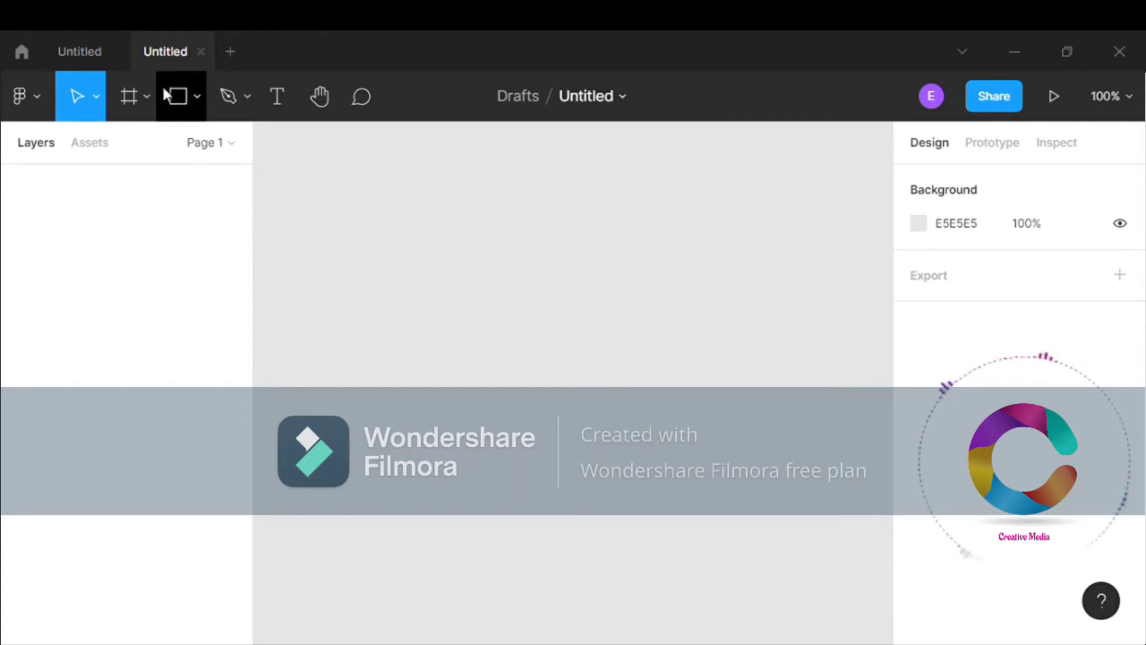
Step: Draw a rectangle and size it to 1280 × 720
click(176, 98)
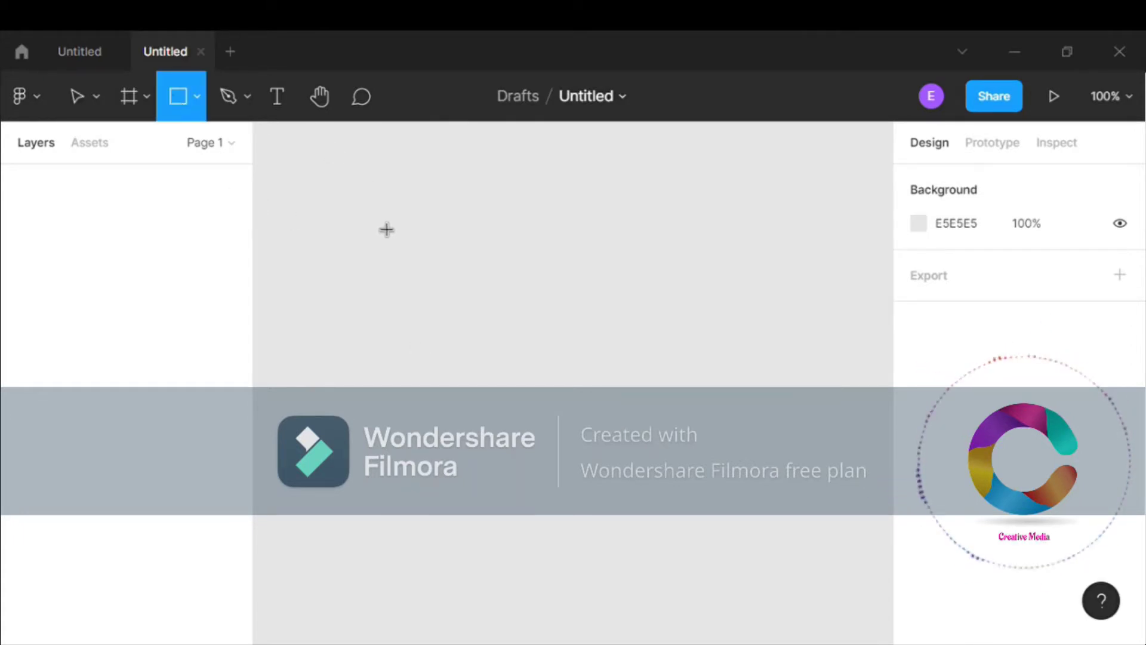
drag(370, 213, 731, 478)
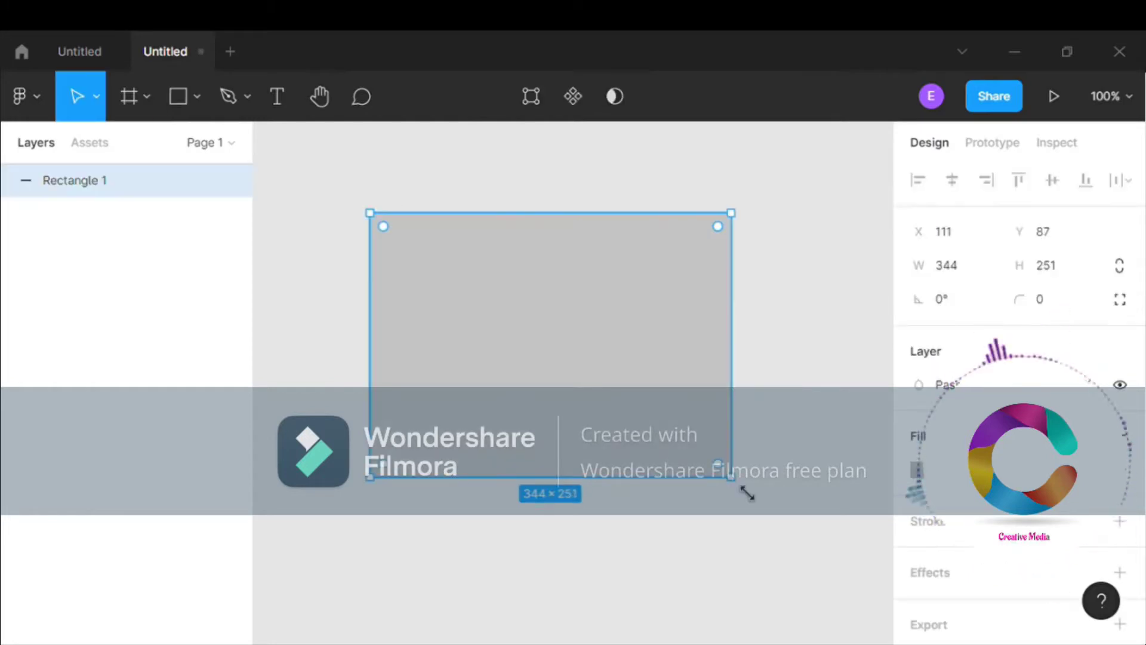
click(973, 266)
text(1280)
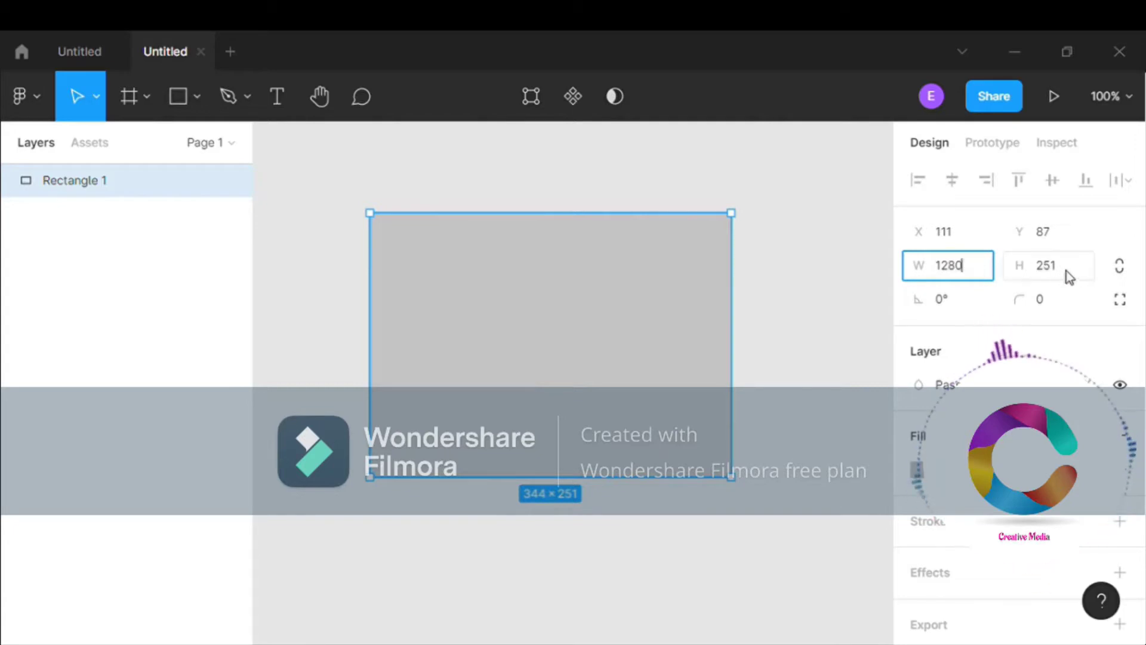
click(1068, 273)
text(720)
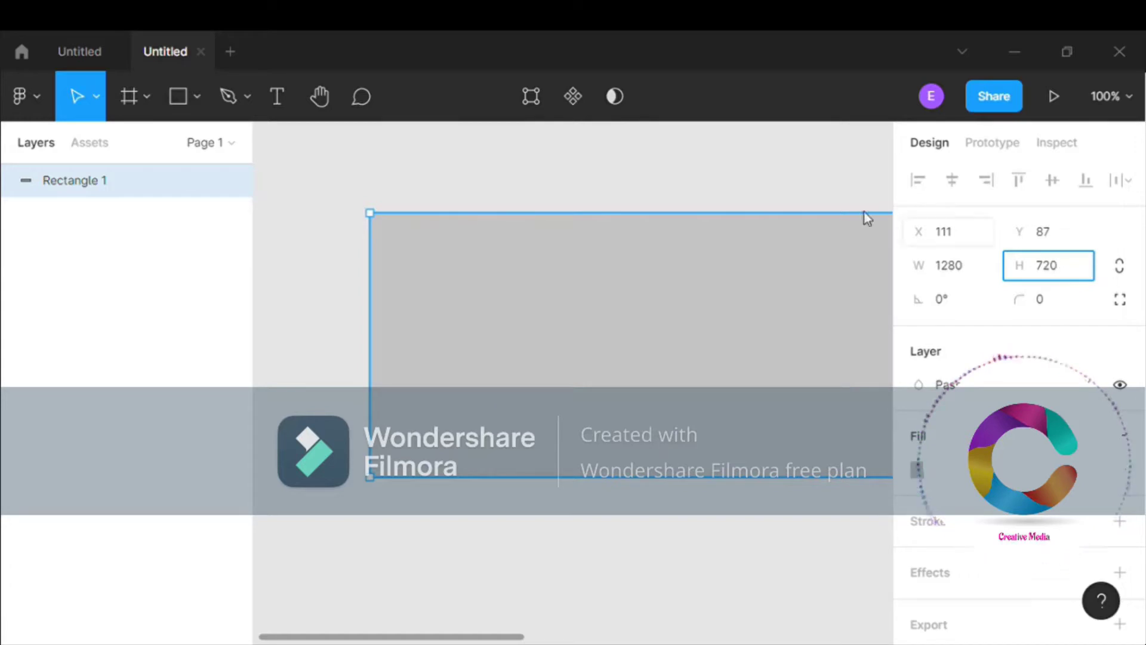
click(826, 197)
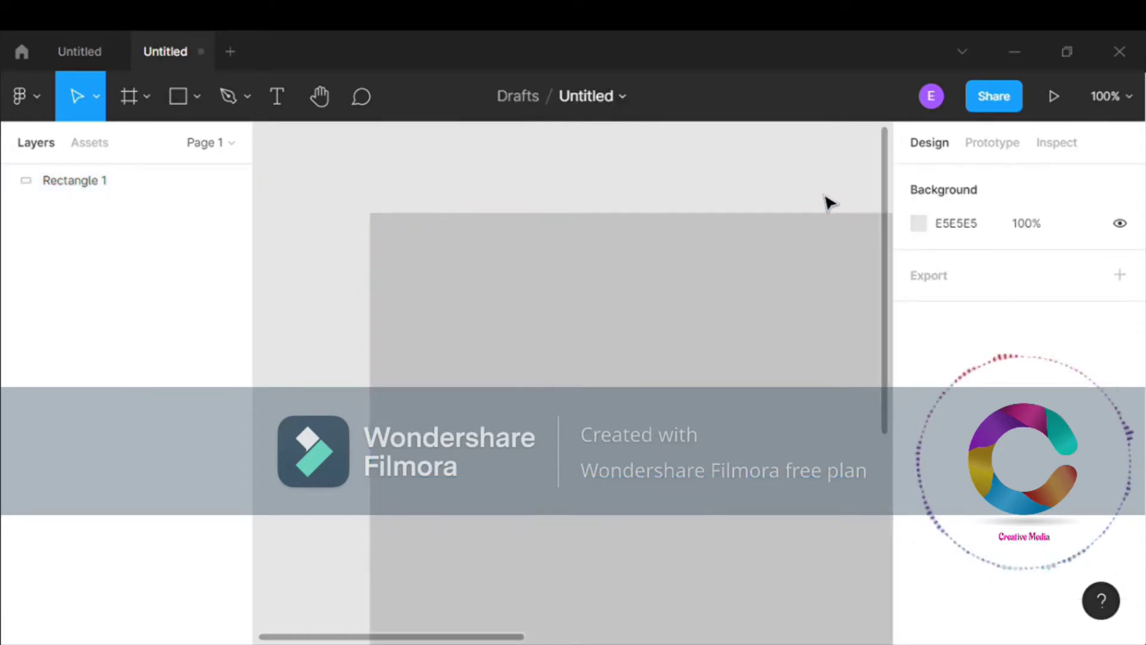
Step: Zoom to fit the rectangle and select it to edit its fill
click(1122, 96)
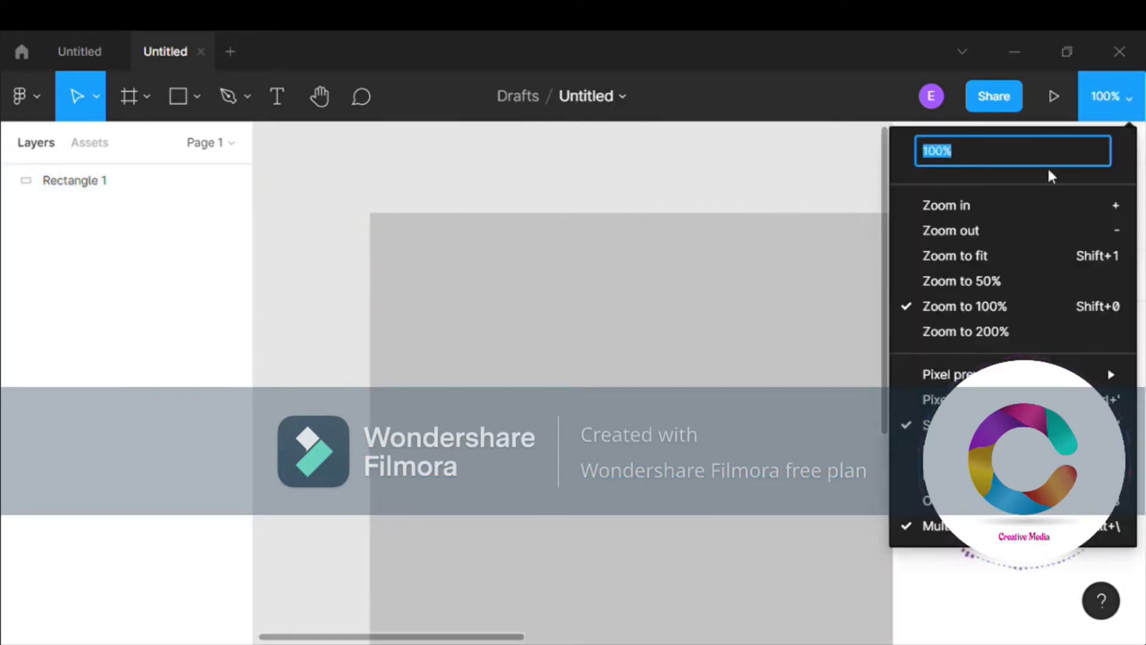
click(995, 259)
click(777, 326)
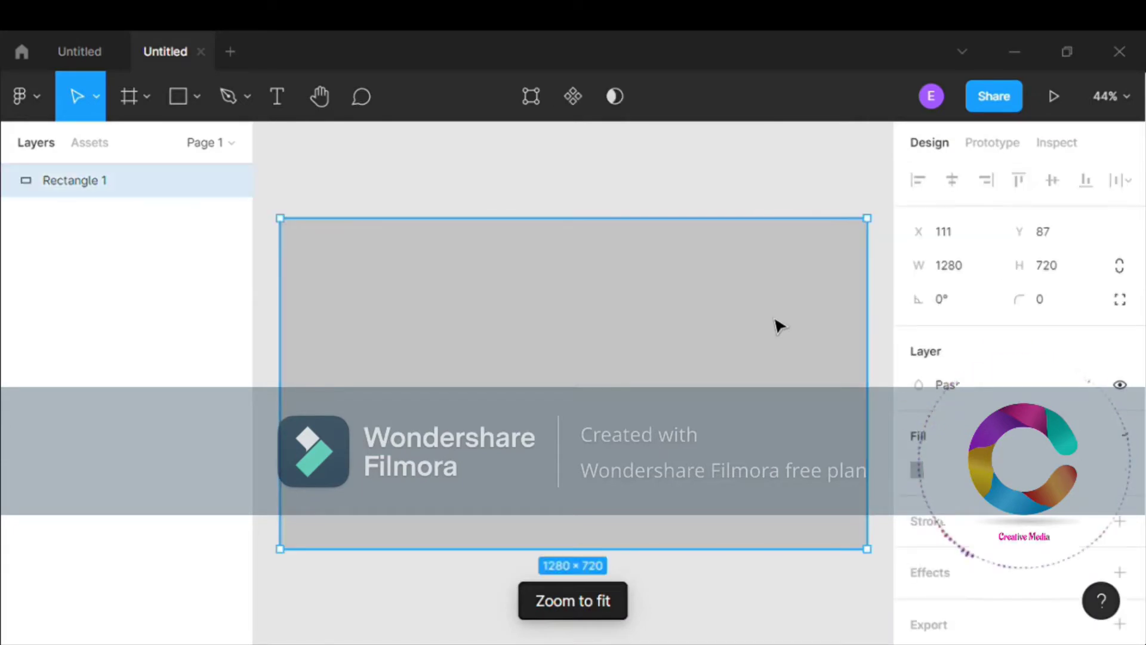
click(917, 470)
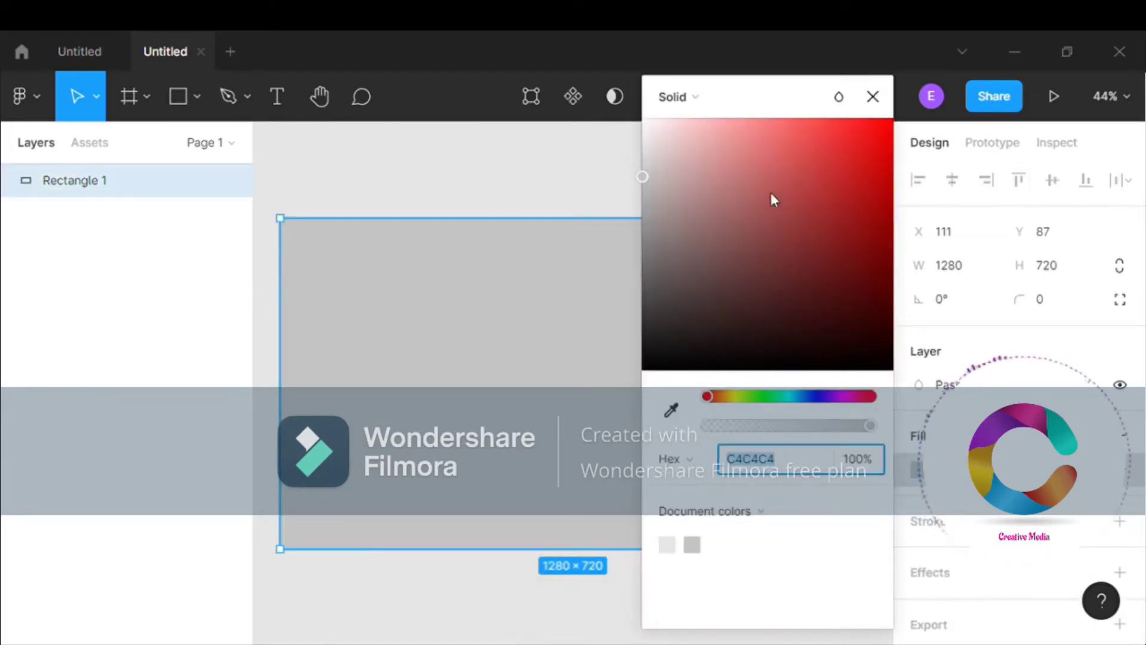
Step: Fill the rectangle with fully saturated violet, hex BD00FF
click(849, 397)
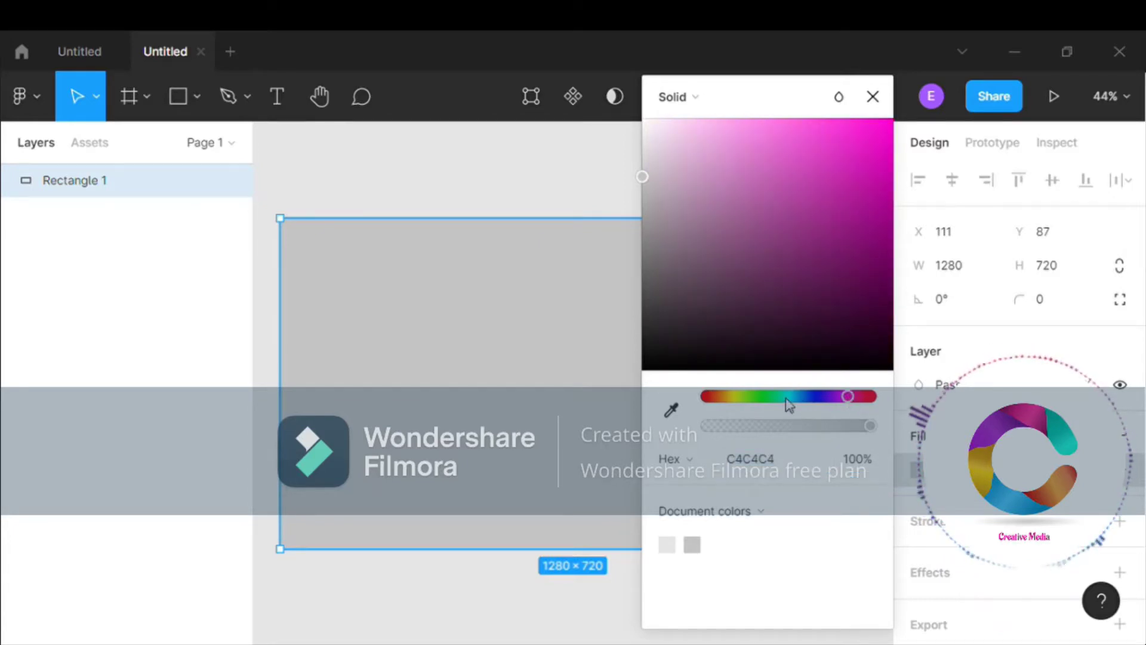
drag(846, 142, 917, 115)
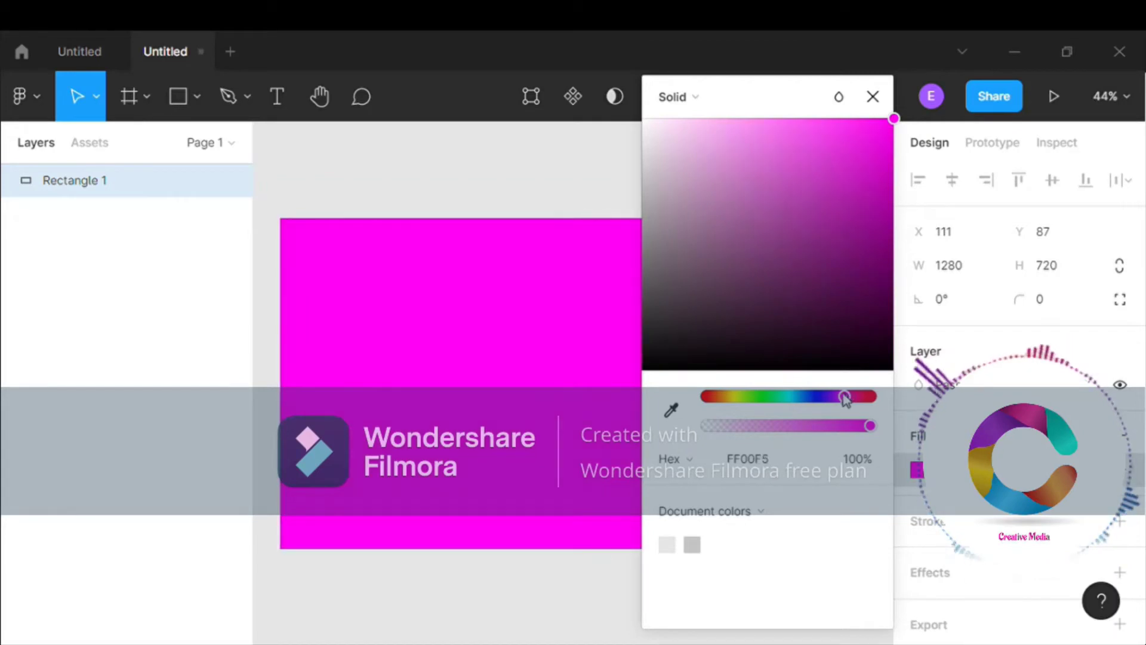
drag(849, 397, 836, 397)
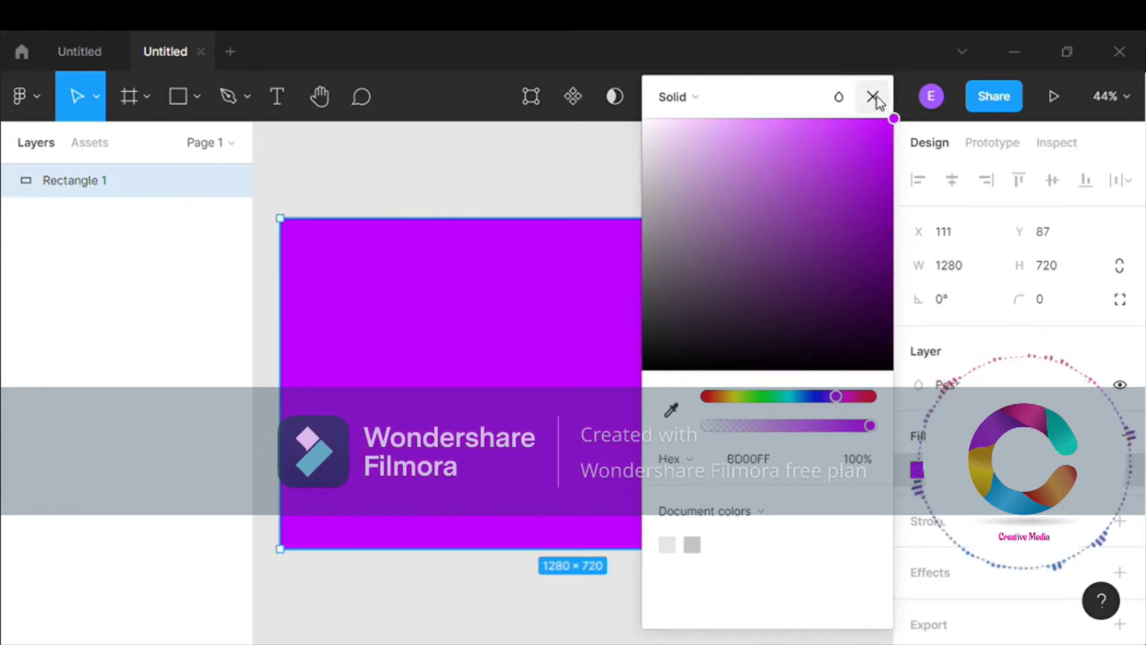
click(672, 108)
Step: Change the fill to a linear gradient starting at the top-left corner
click(684, 124)
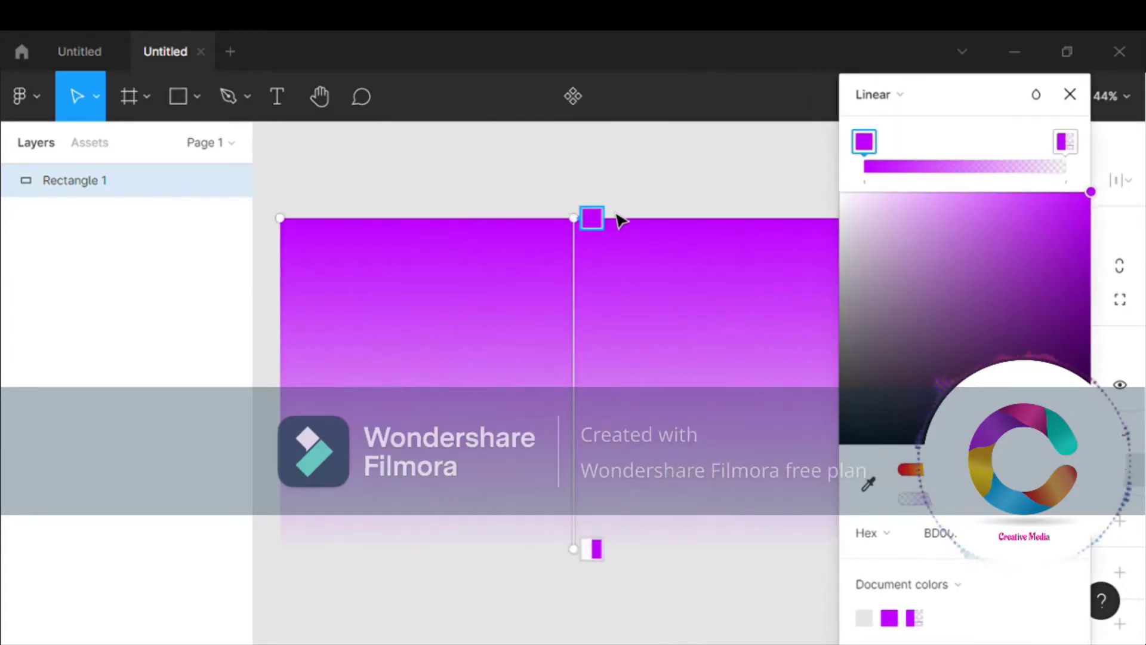
drag(592, 219, 294, 232)
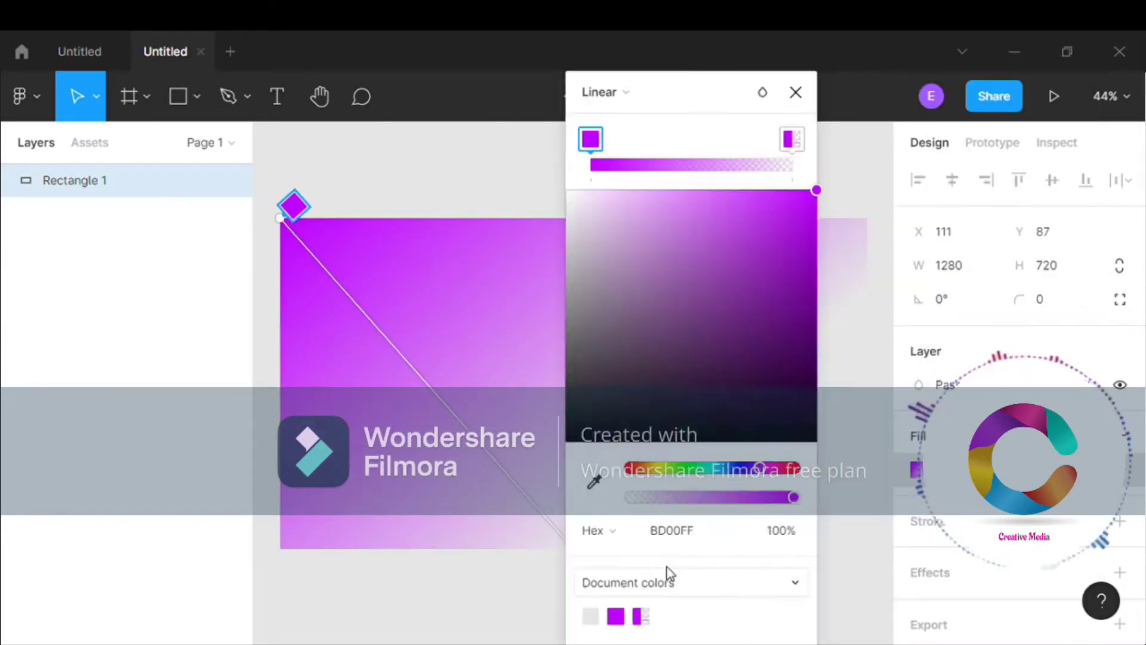
mouse_move(1074, 634)
mouse_down()
mouse_move(543, 531)
mouse_move(788, 481)
mouse_move(888, 532)
mouse_move(664, 562)
mouse_up()
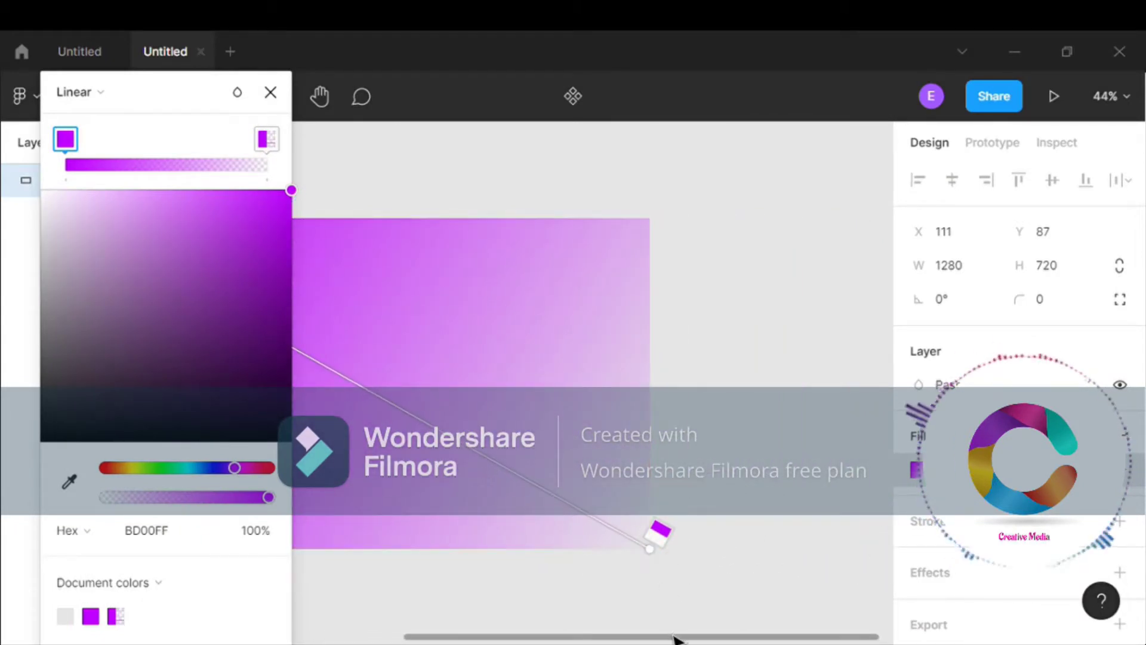
drag(673, 636, 533, 638)
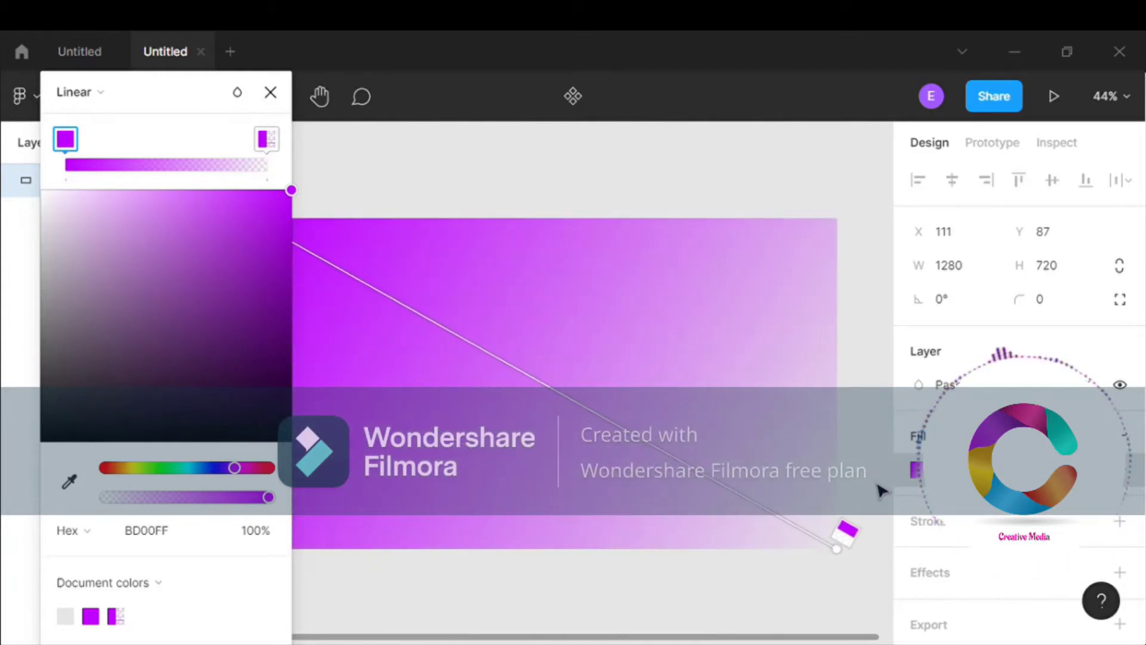
Step: Set the gradient's end stop to a fully opaque cyan
click(864, 558)
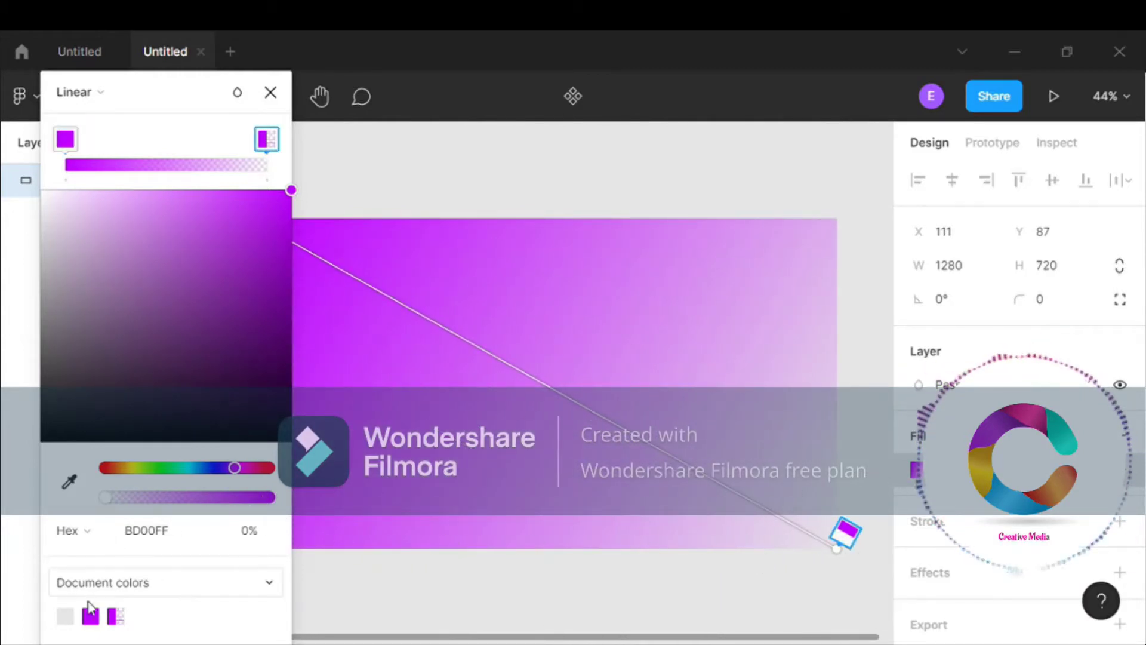
click(190, 468)
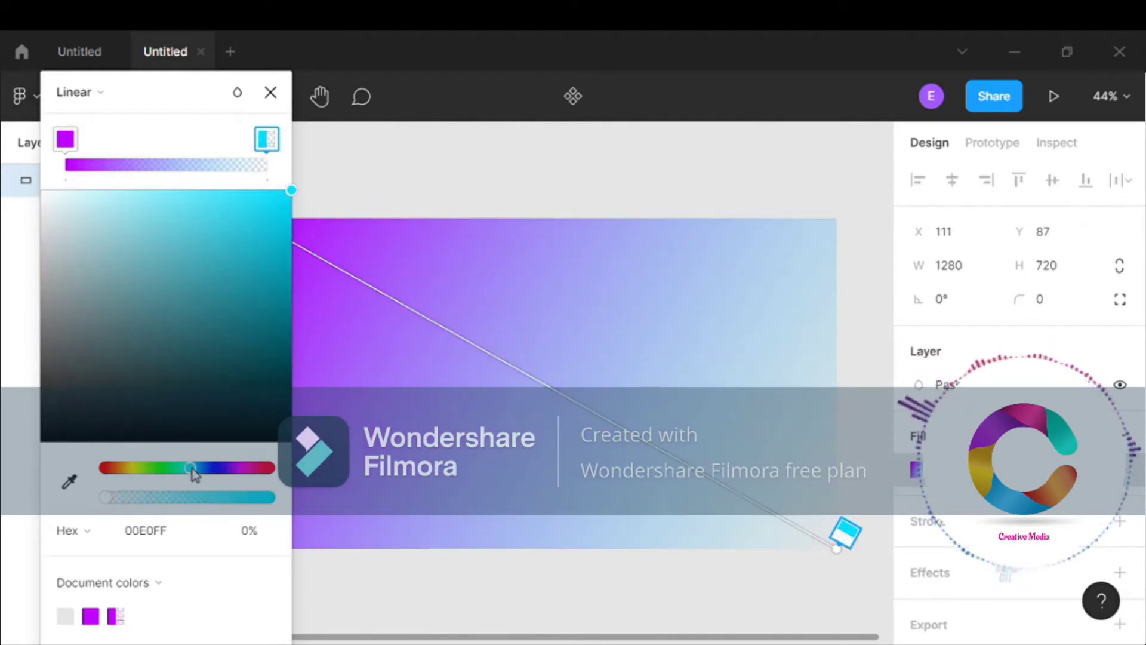
click(189, 468)
drag(191, 467, 194, 468)
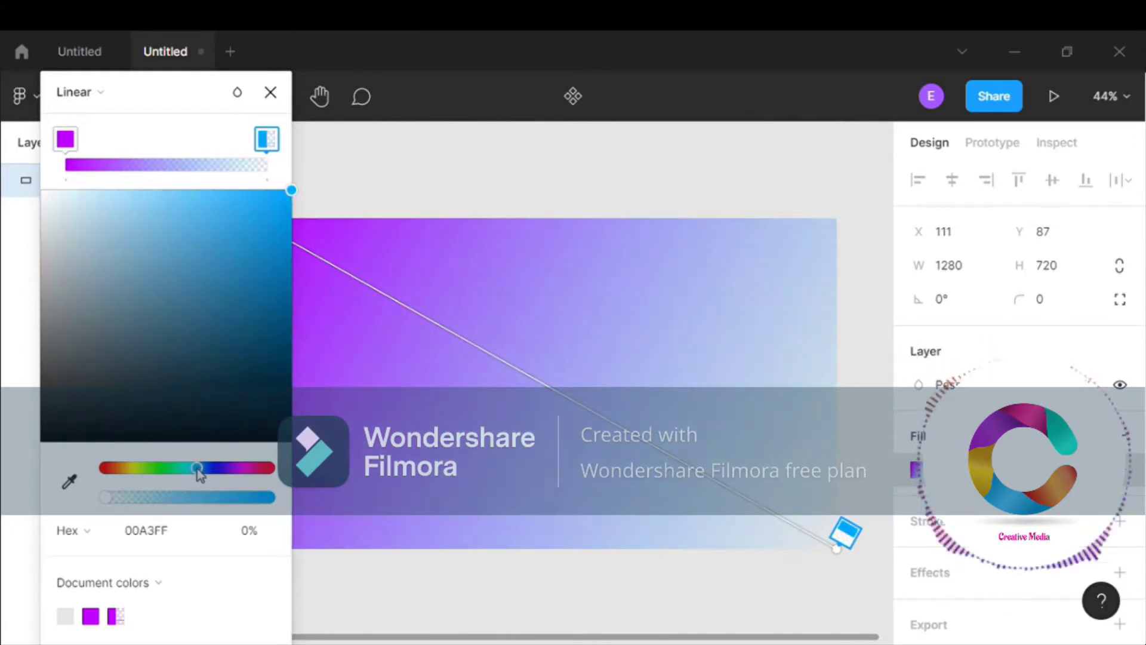
click(268, 496)
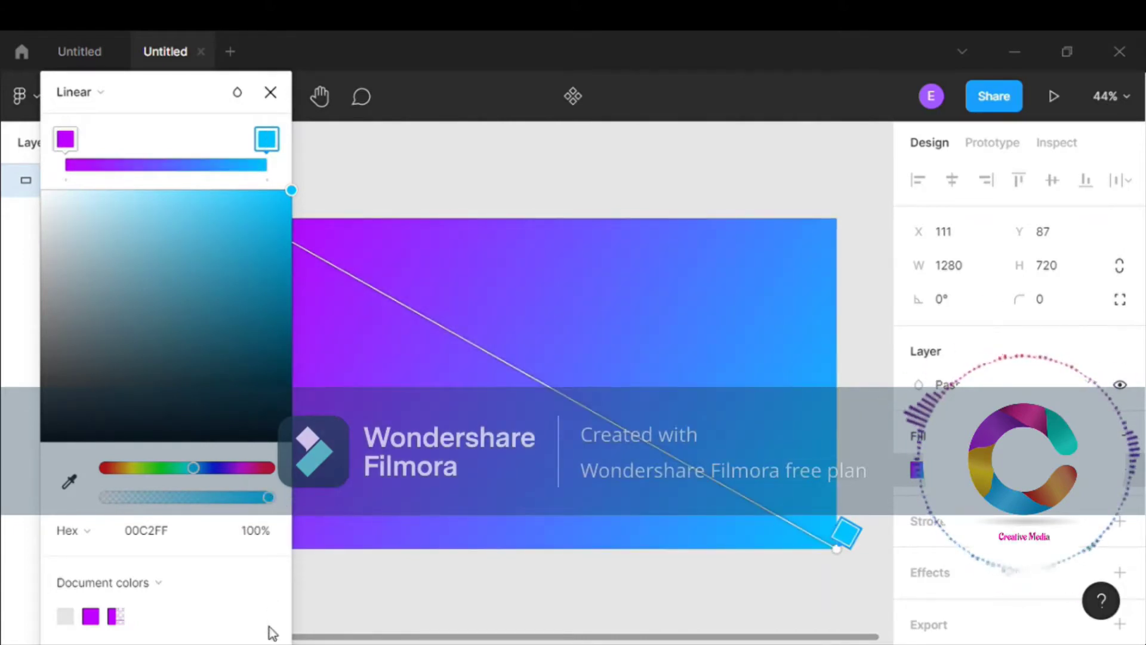
drag(272, 633, 108, 557)
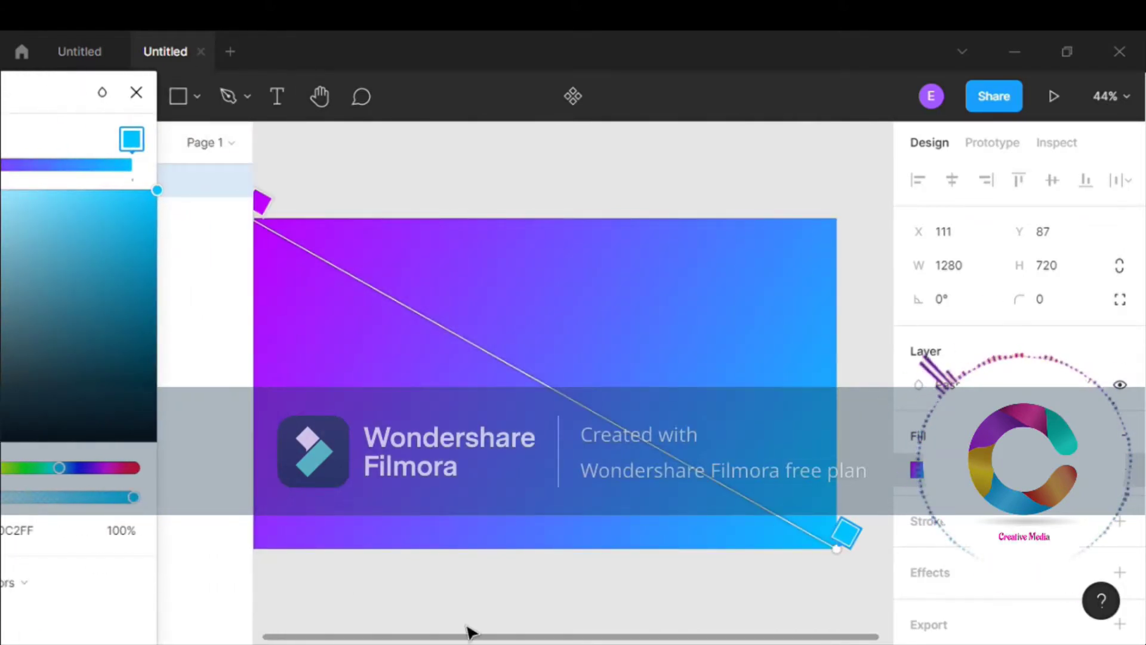
drag(465, 638, 428, 633)
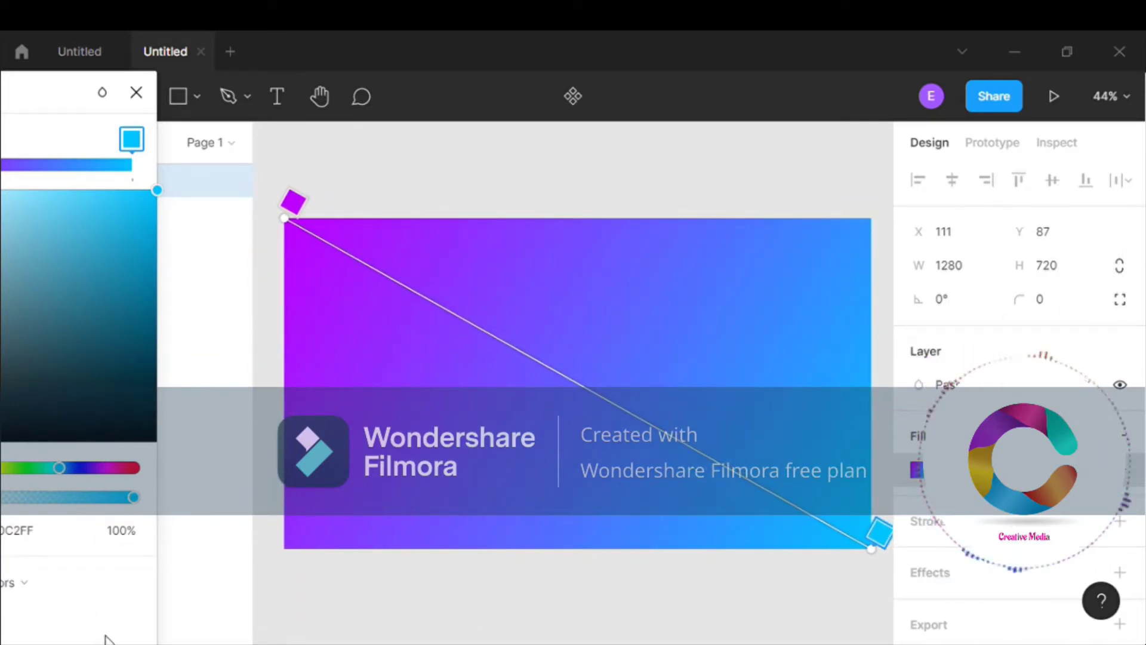
drag(108, 635, 217, 581)
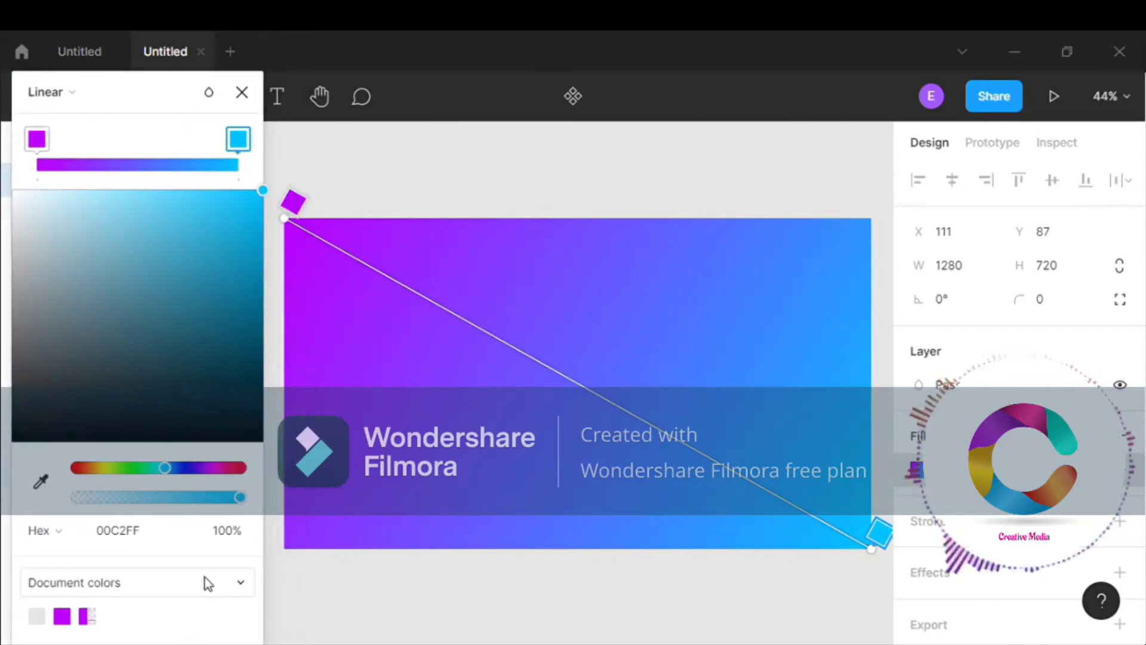
Step: Refine the end stop to bright blue 00C2FF and close the colour picker
mouse_move(168, 467)
mouse_down()
mouse_move(77, 468)
mouse_move(205, 484)
mouse_move(169, 493)
mouse_move(179, 490)
mouse_move(139, 468)
mouse_move(92, 467)
mouse_move(154, 469)
mouse_move(177, 485)
mouse_move(166, 485)
mouse_up()
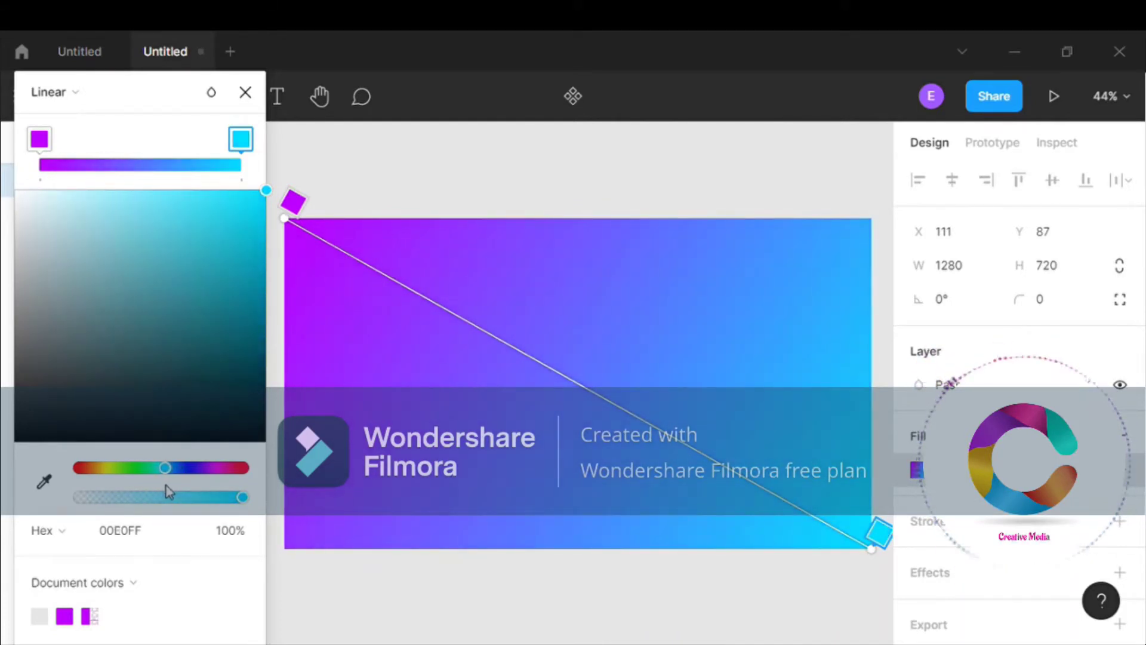
mouse_move(43, 147)
mouse_down()
mouse_move(82, 143)
mouse_move(3, 137)
mouse_up()
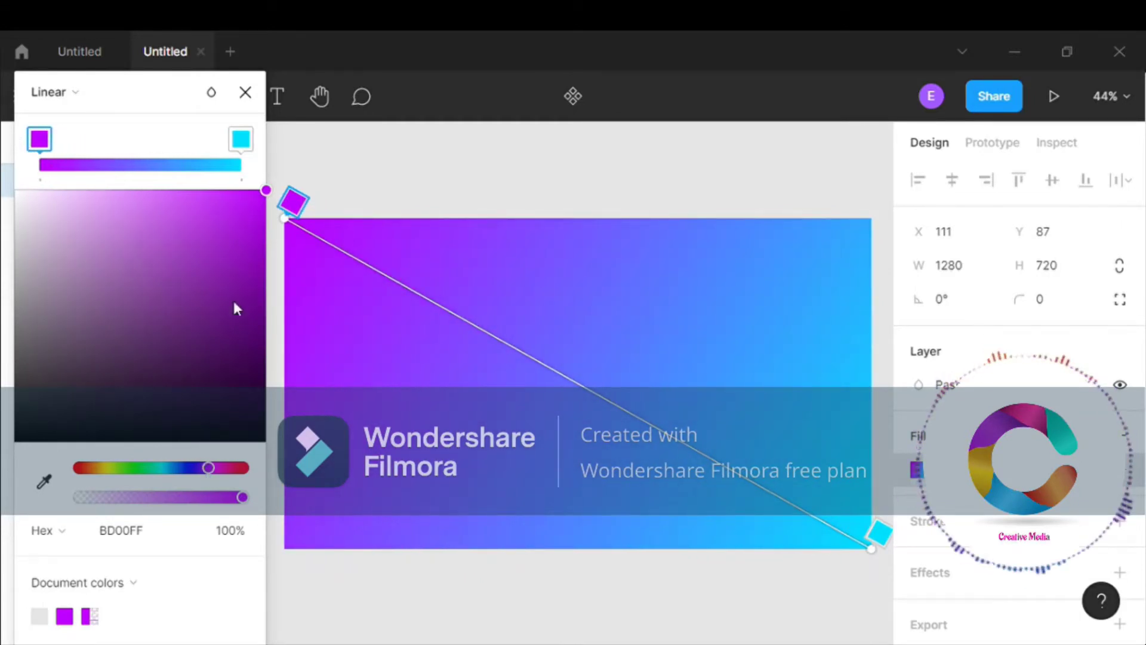
click(242, 136)
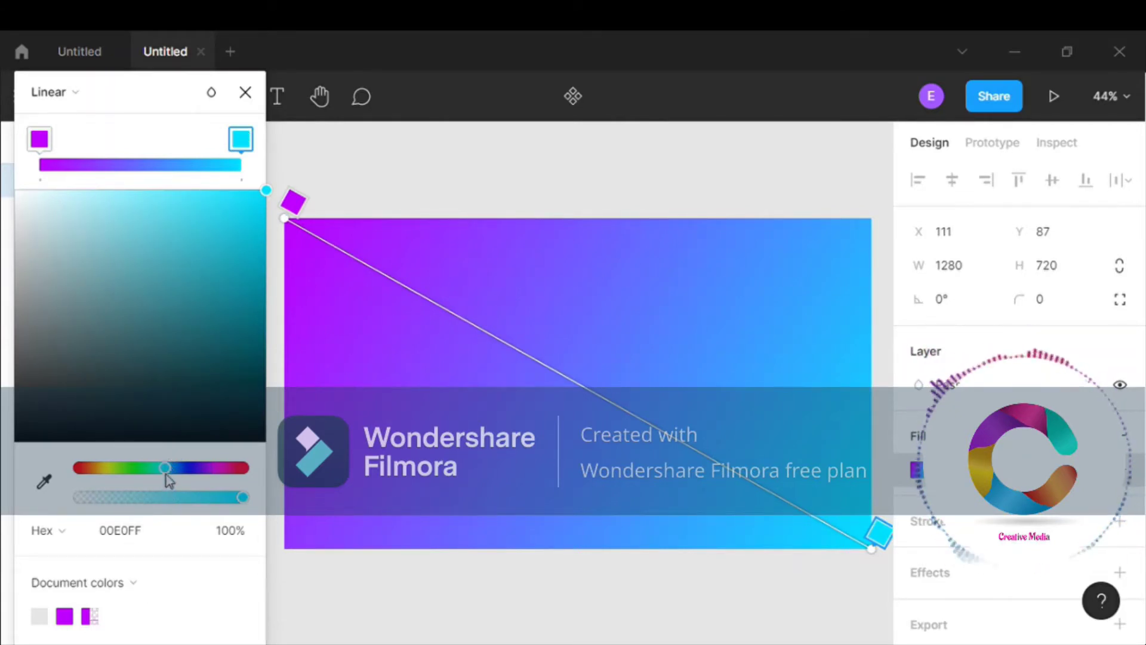
drag(166, 472, 170, 475)
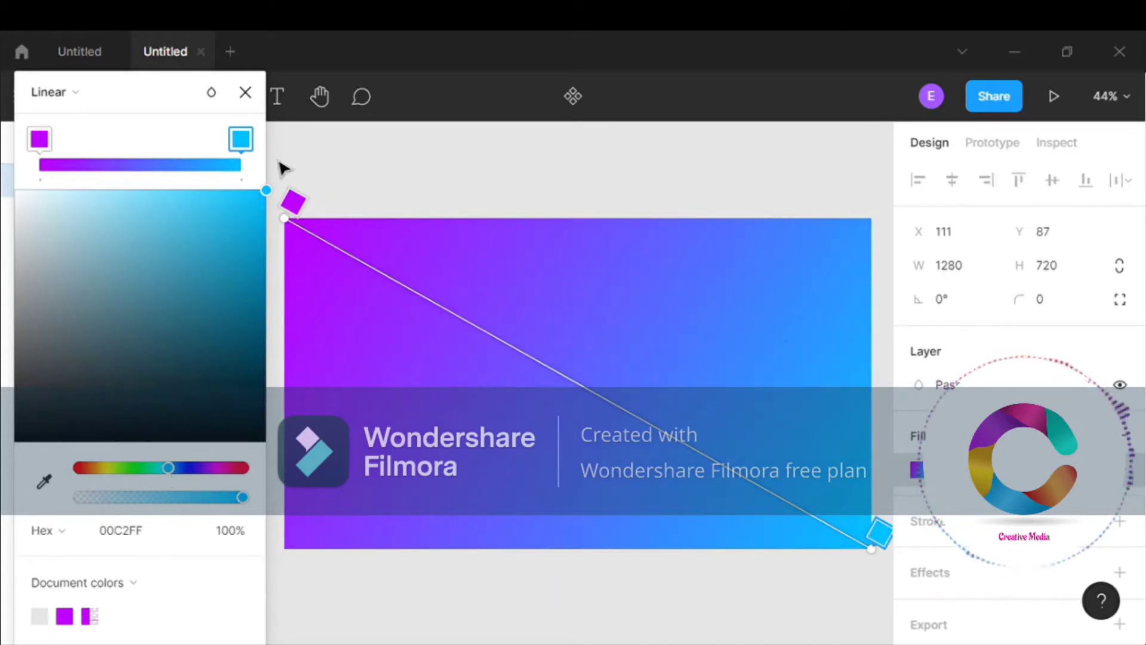
click(245, 92)
Step: Add the heading 'Thumbnail Design In Figma' on the gradient frame
click(425, 168)
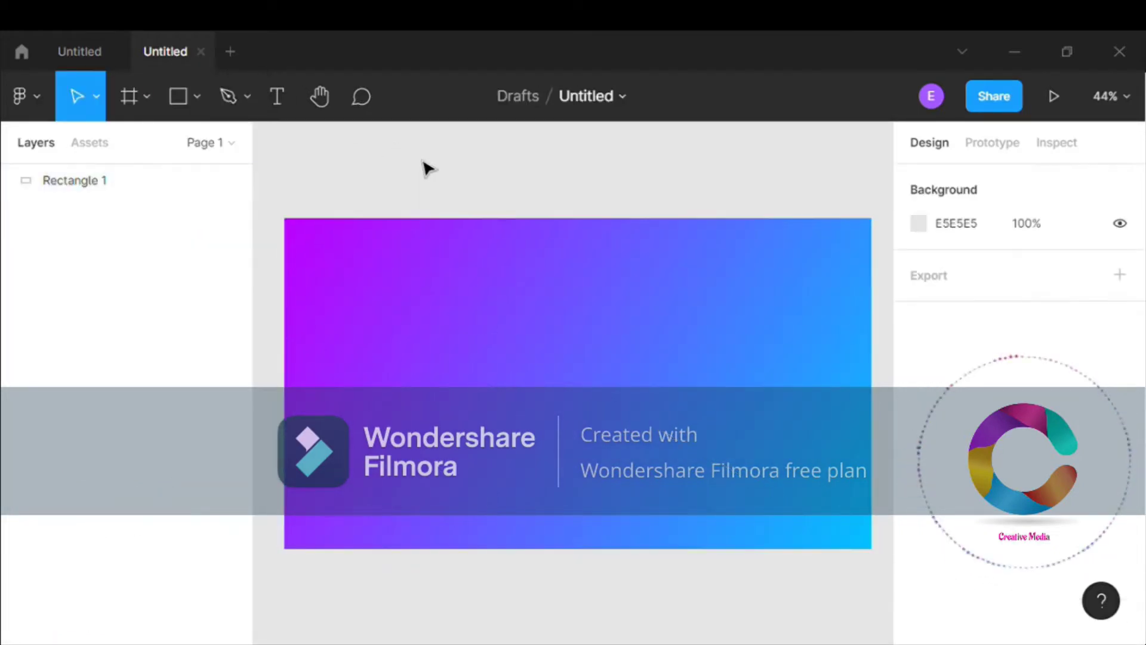
click(272, 98)
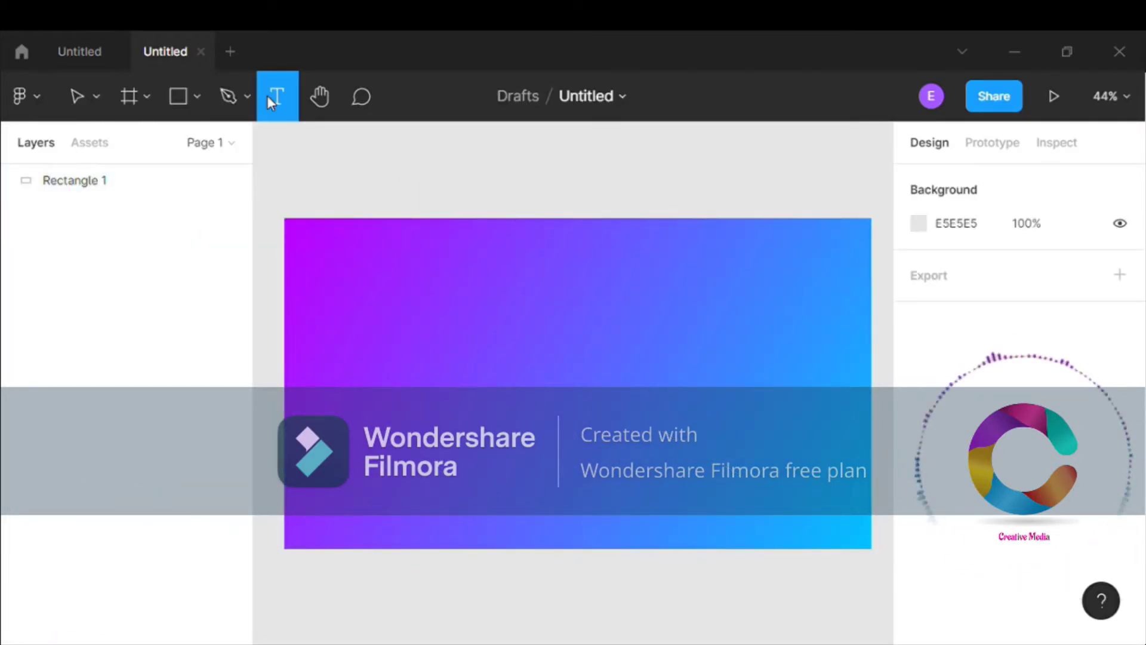
click(425, 283)
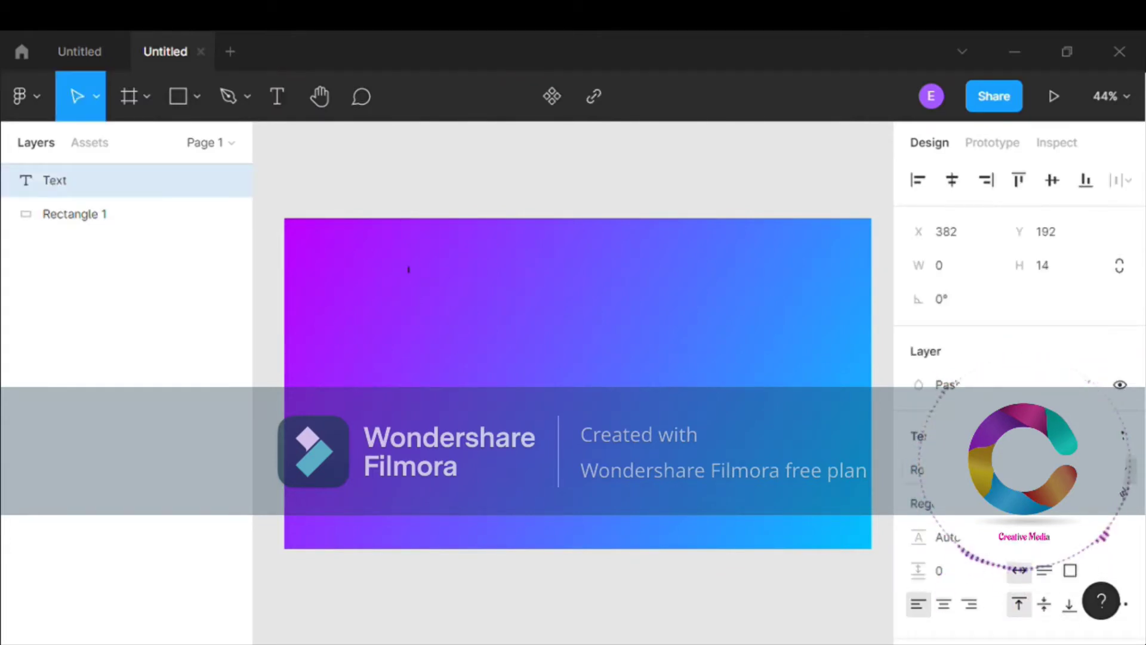
click(1068, 504)
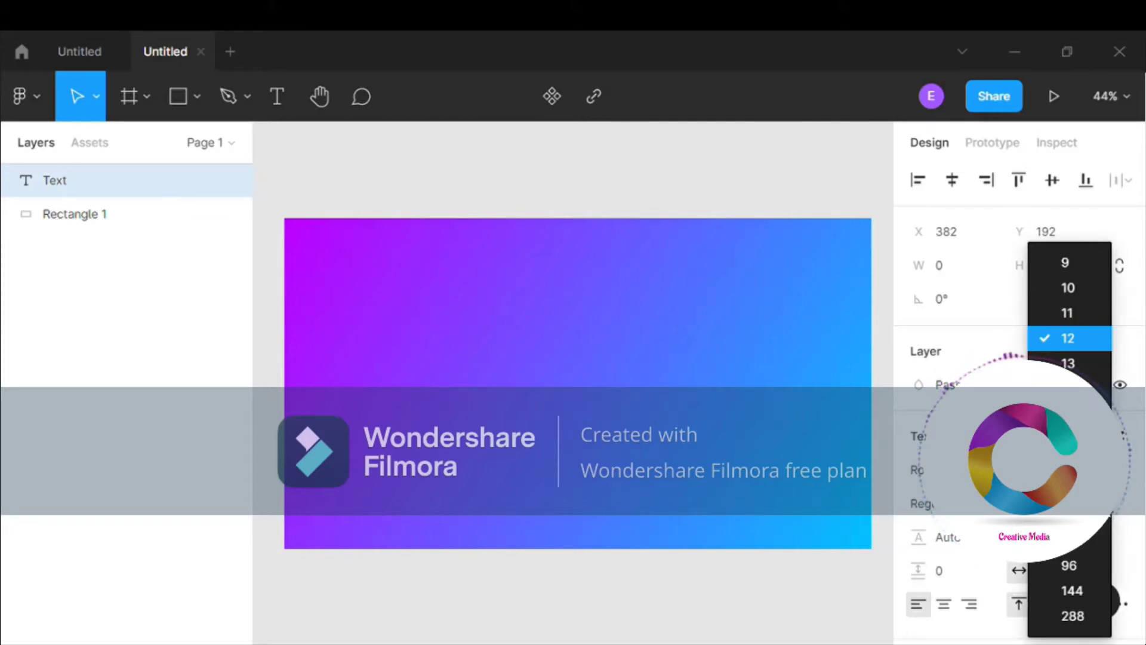
key(Escape)
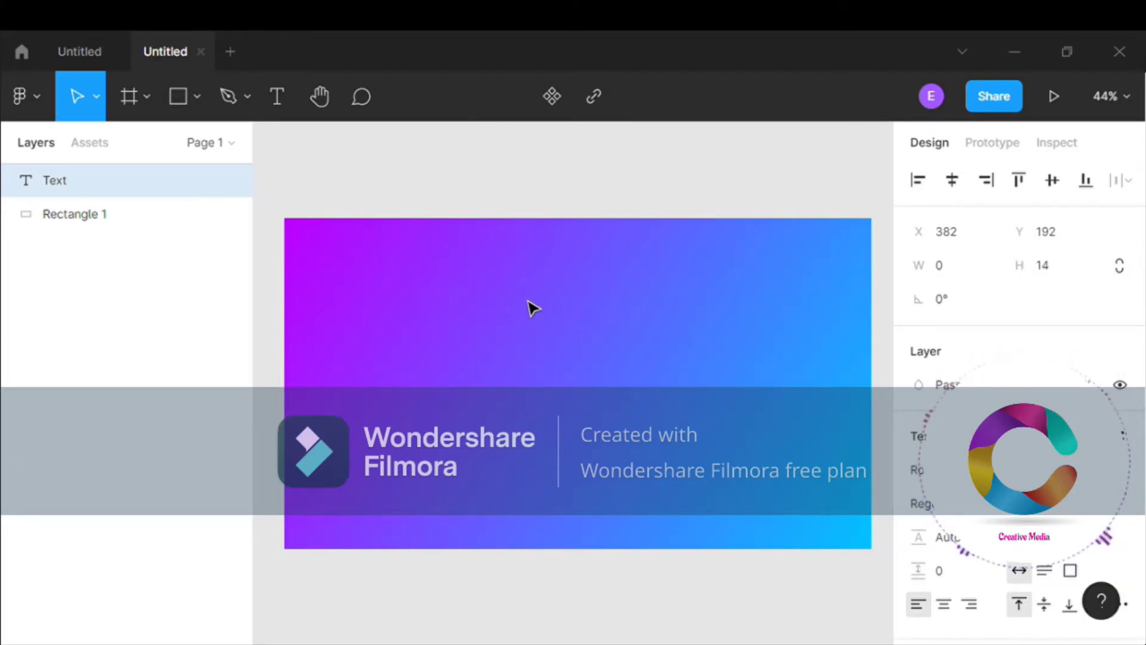
text(T)
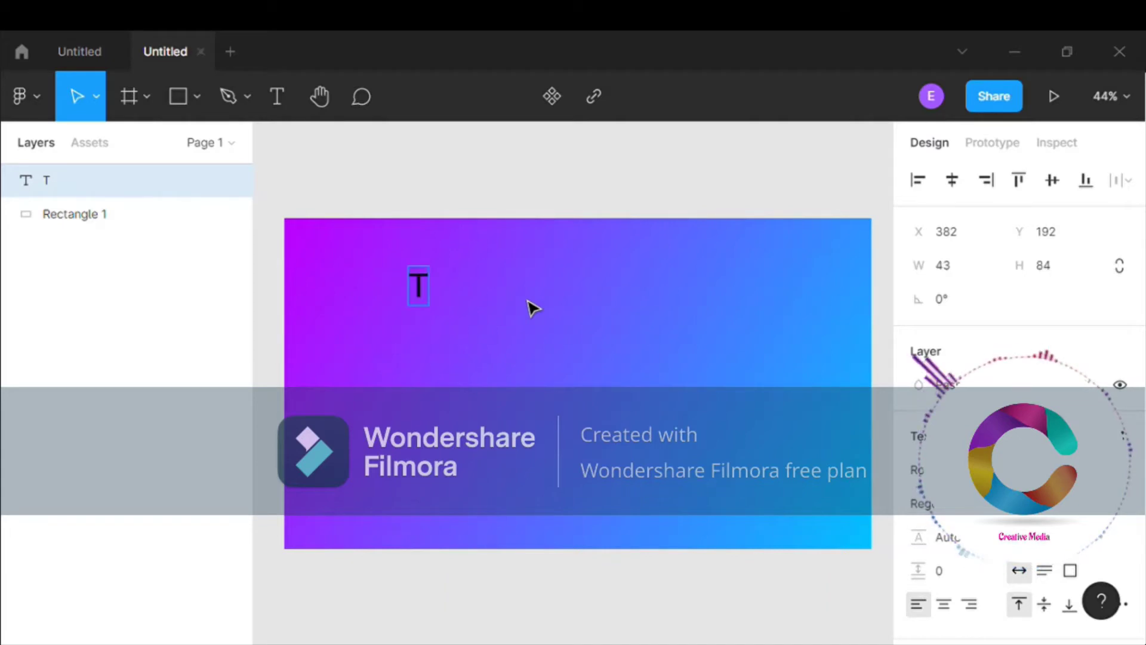
text(humbn)
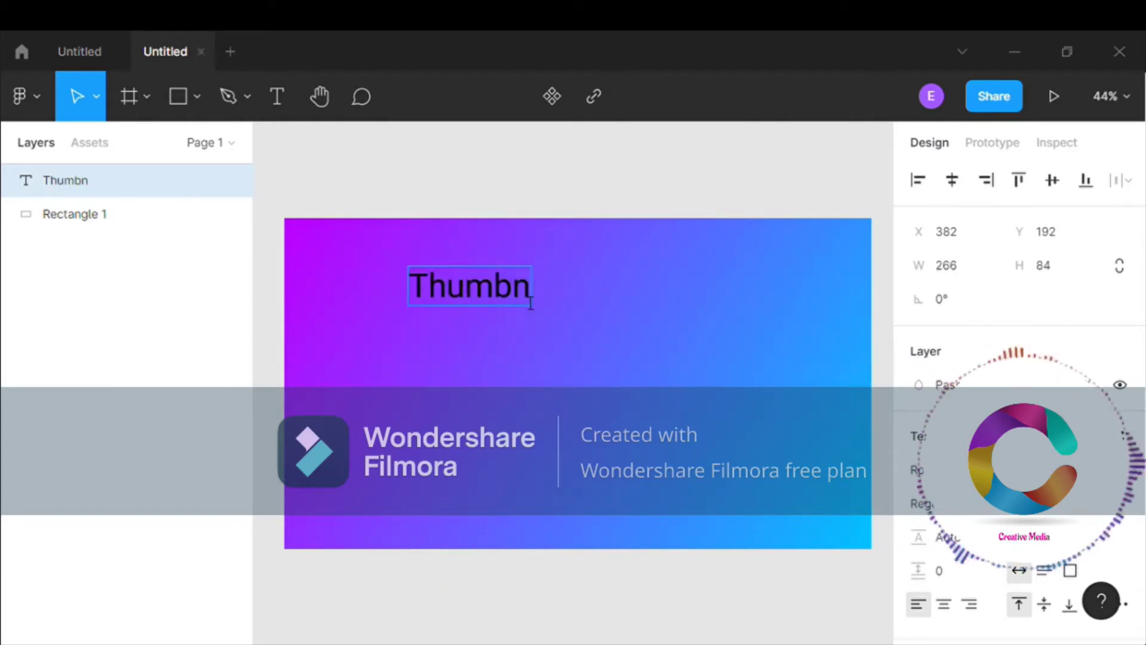
text(ail )
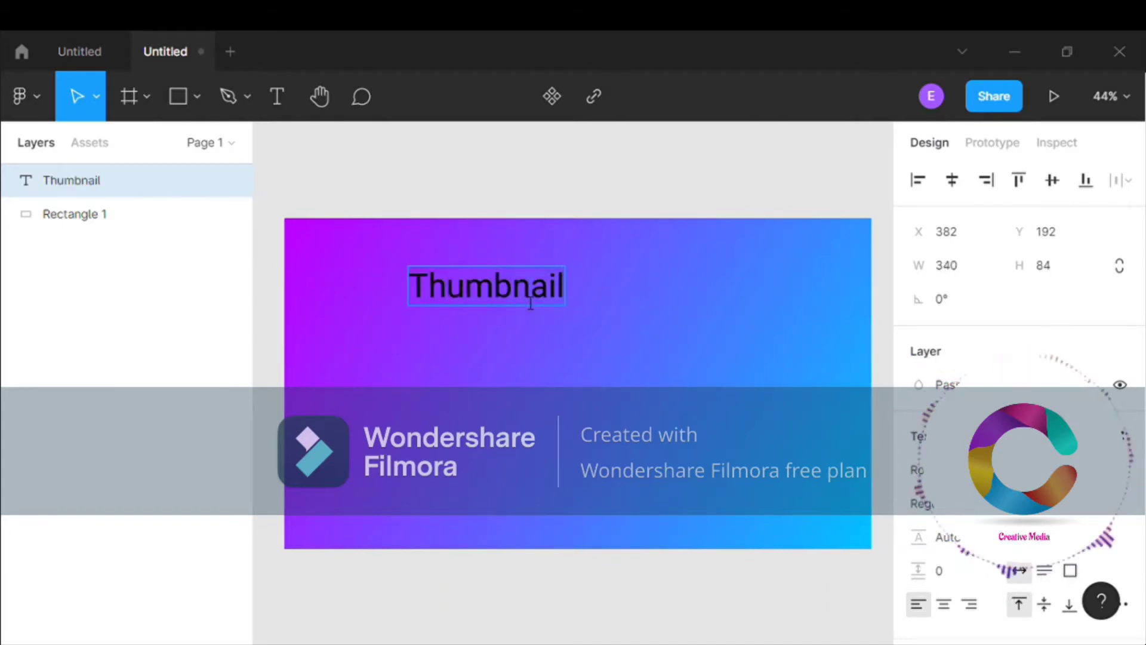
text(Des)
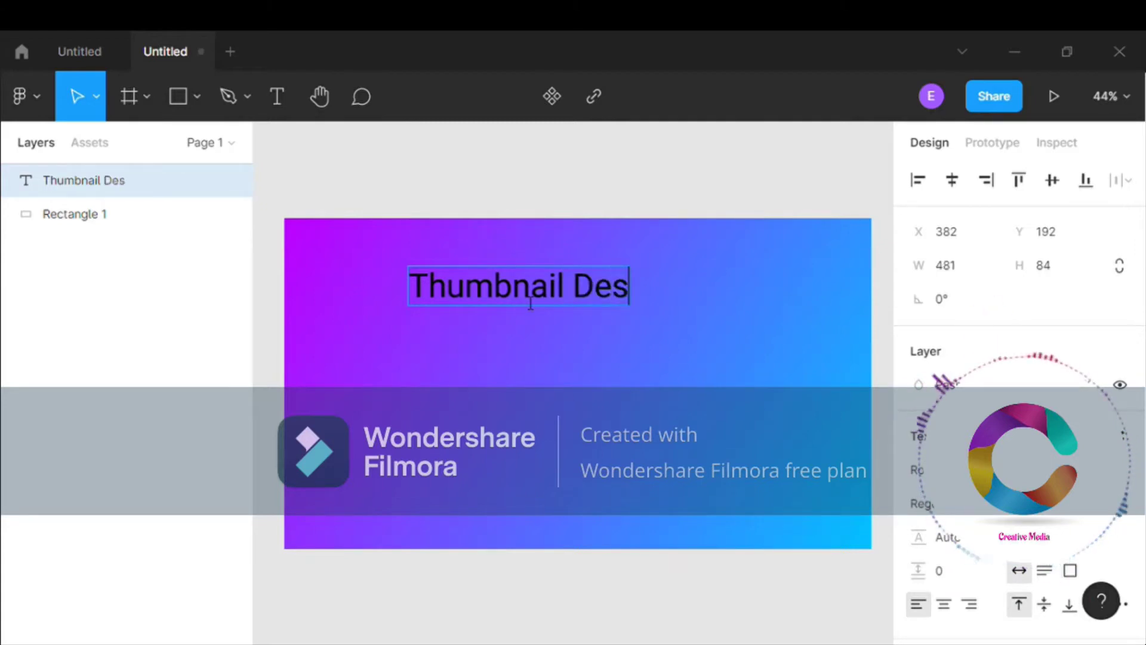
text(ign )
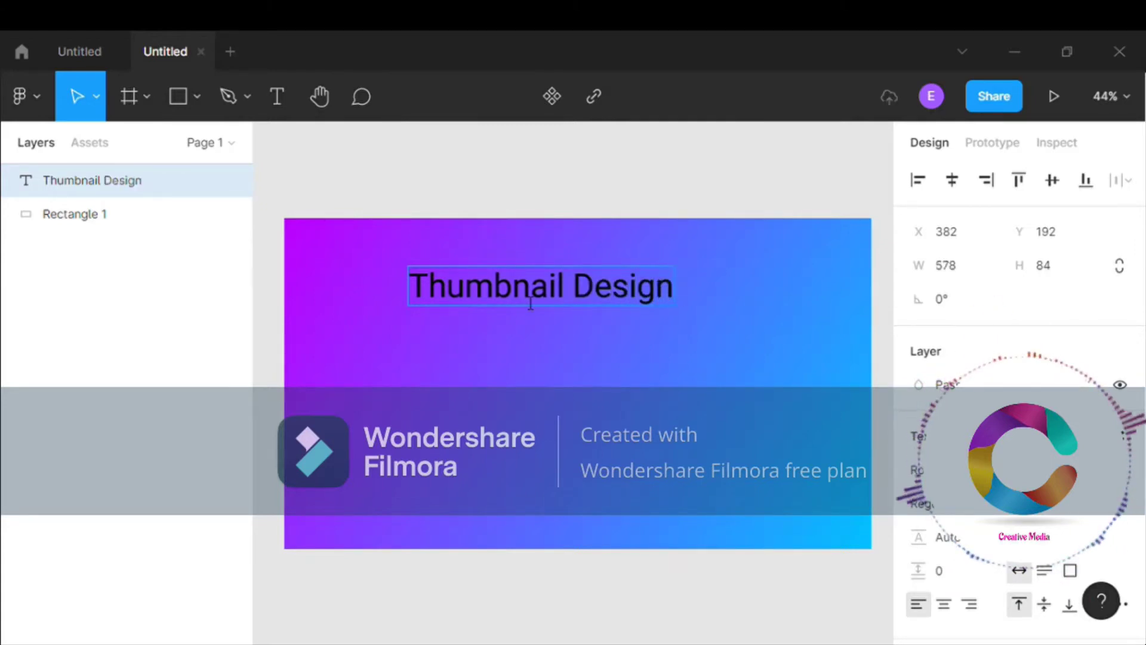
text(In )
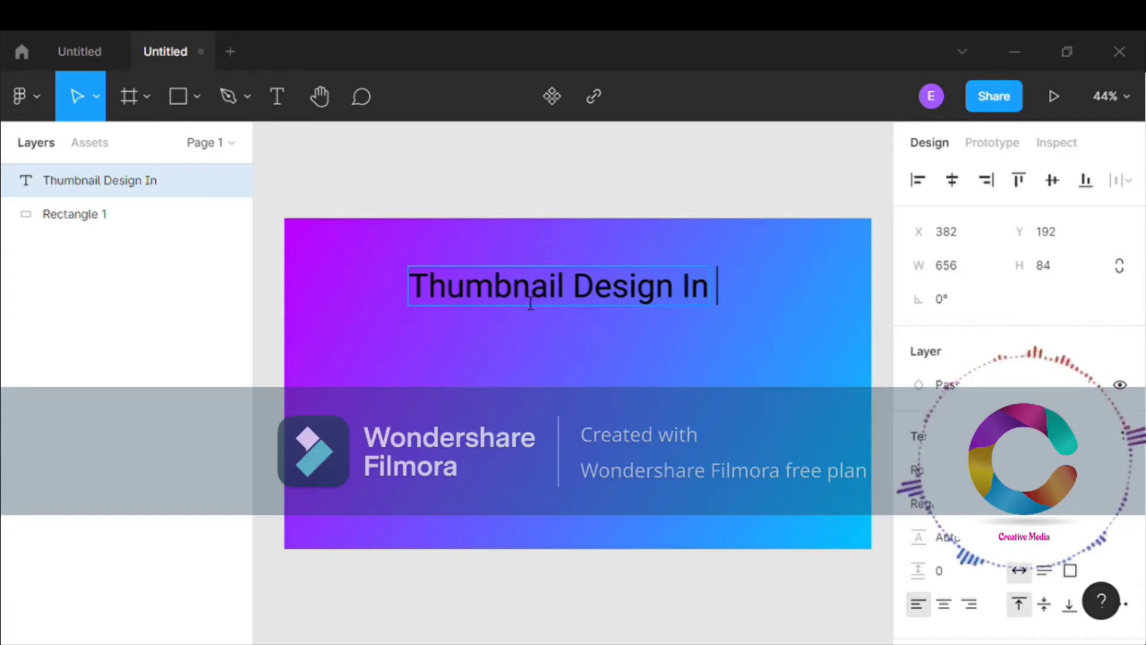
text(Fig)
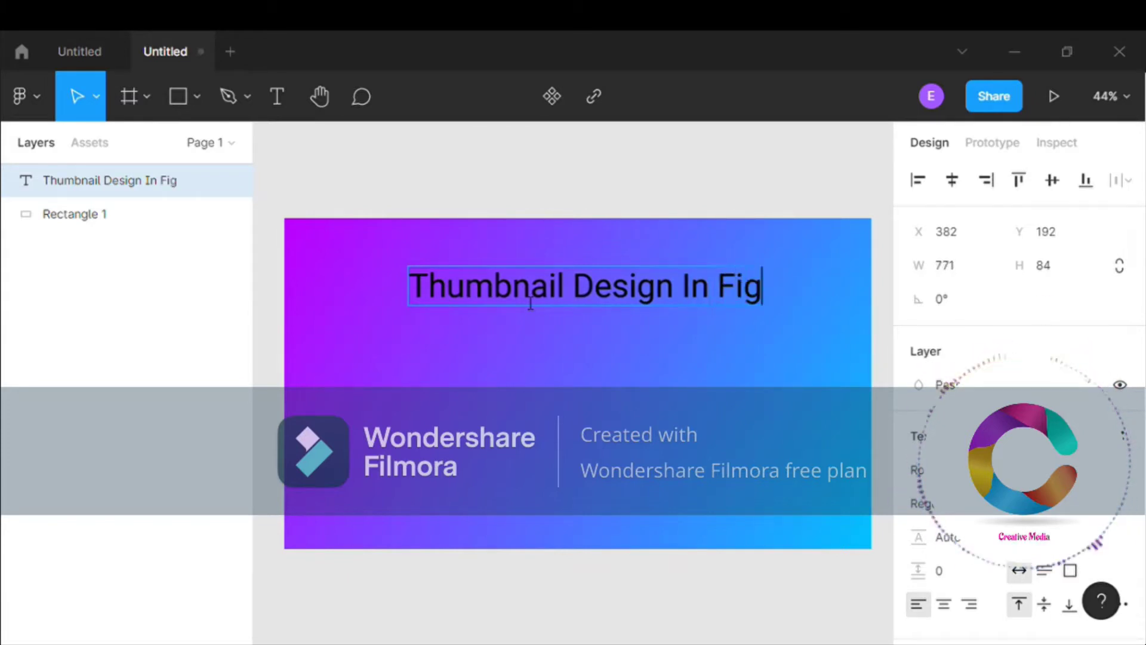
text(ma)
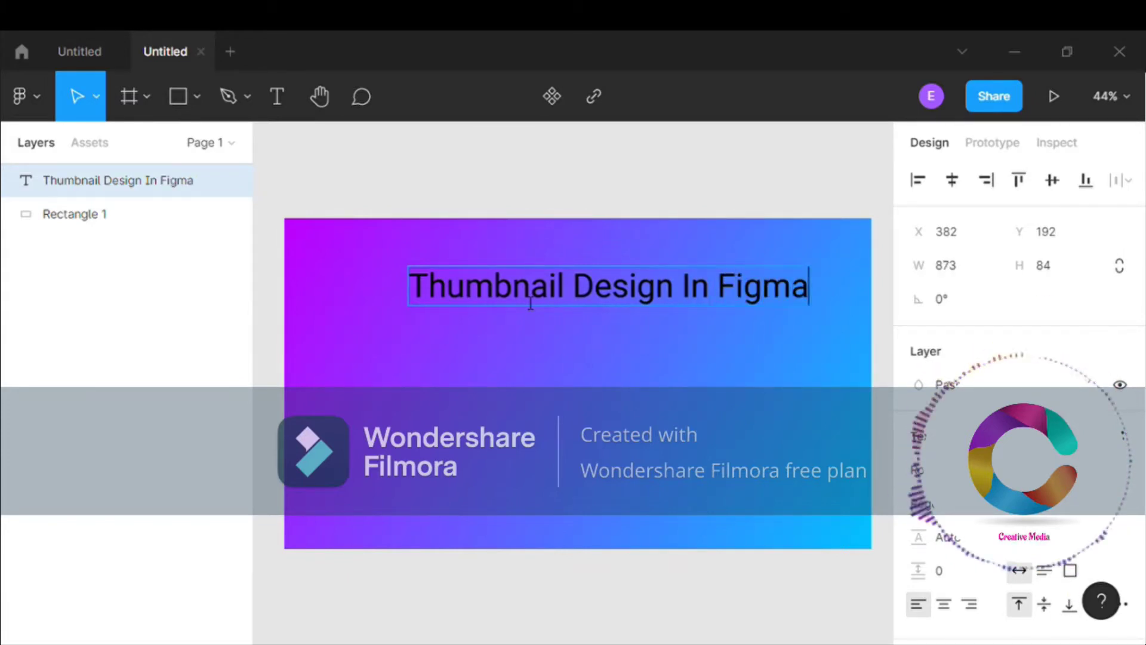
key(Escape)
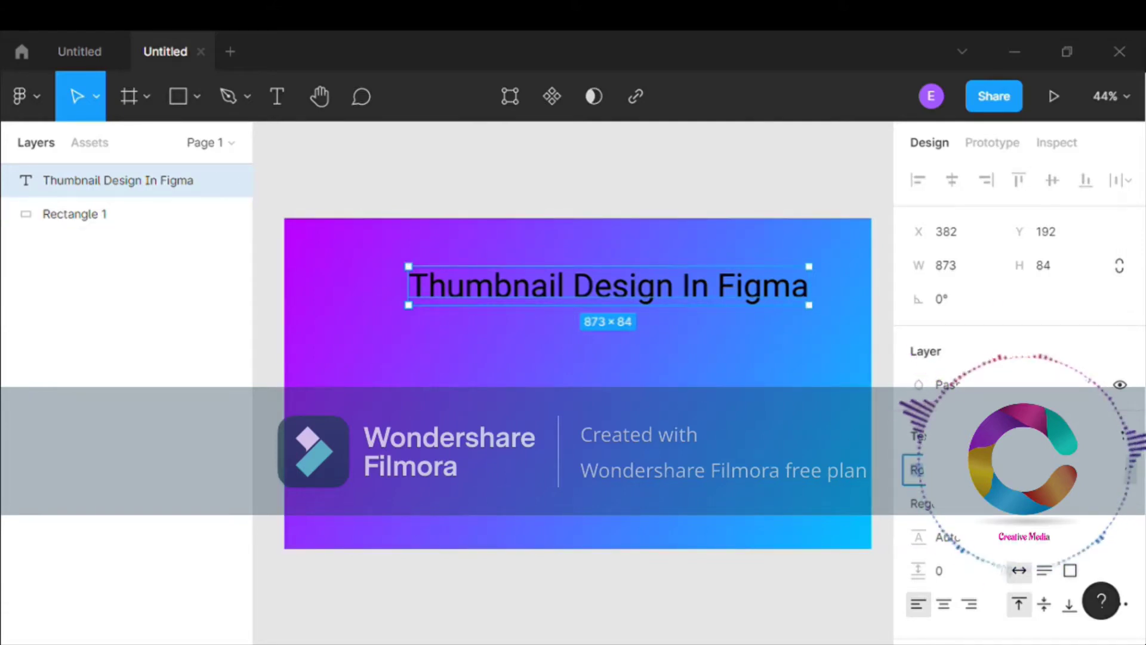
Step: Change the heading font to the bold family found by searching 'Be'
click(913, 469)
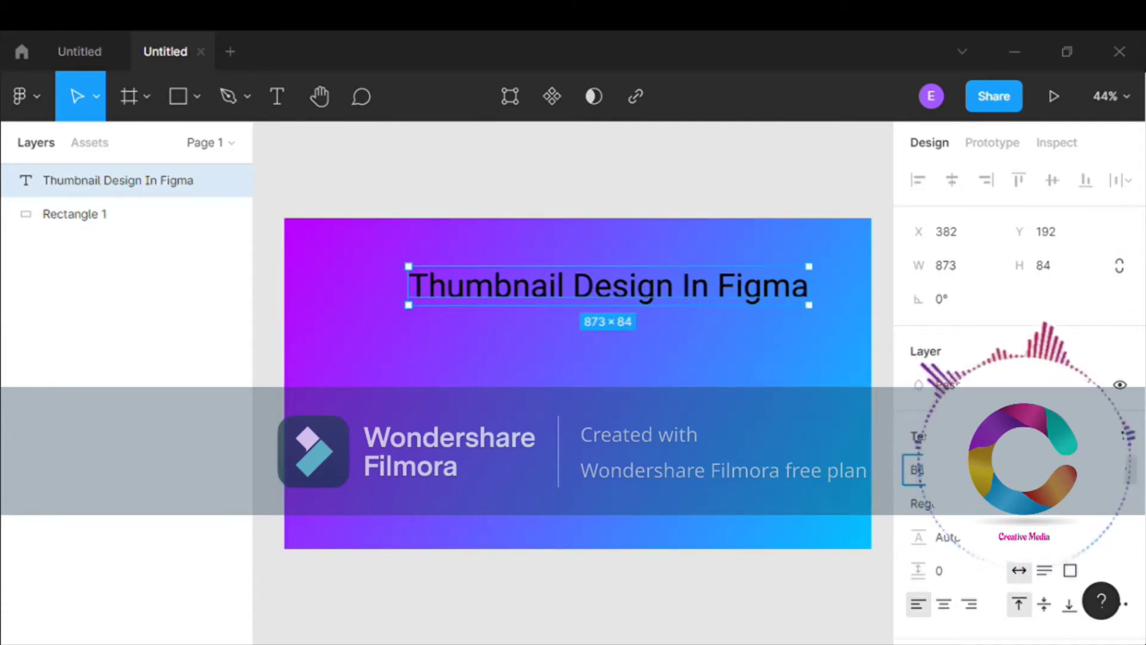
text(Be)
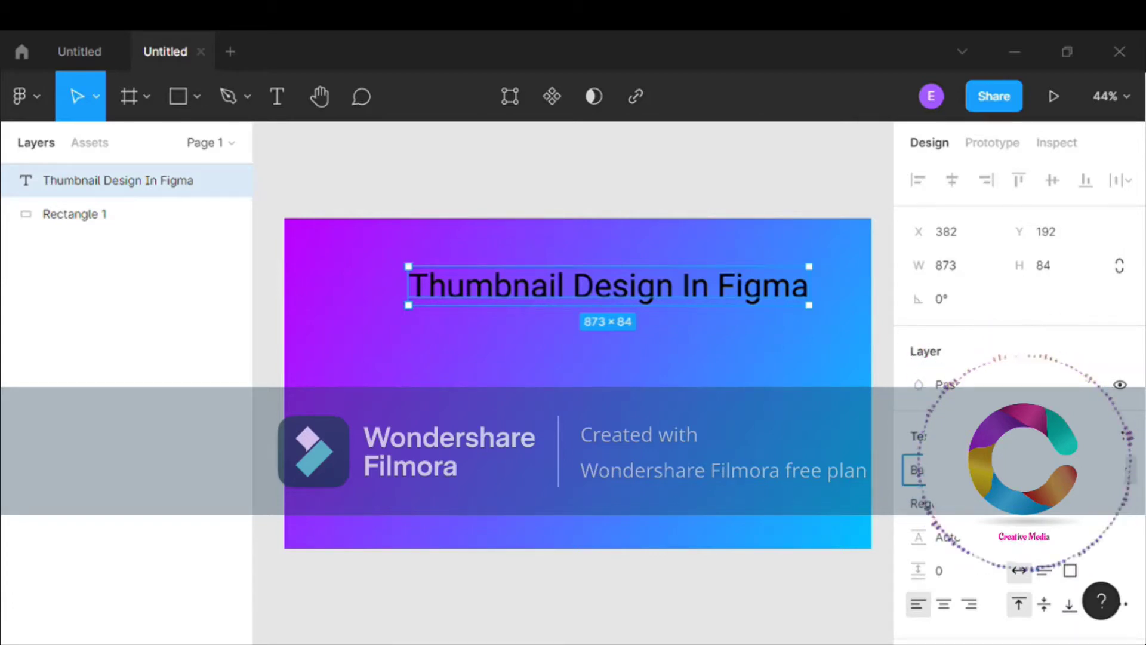
key(Return)
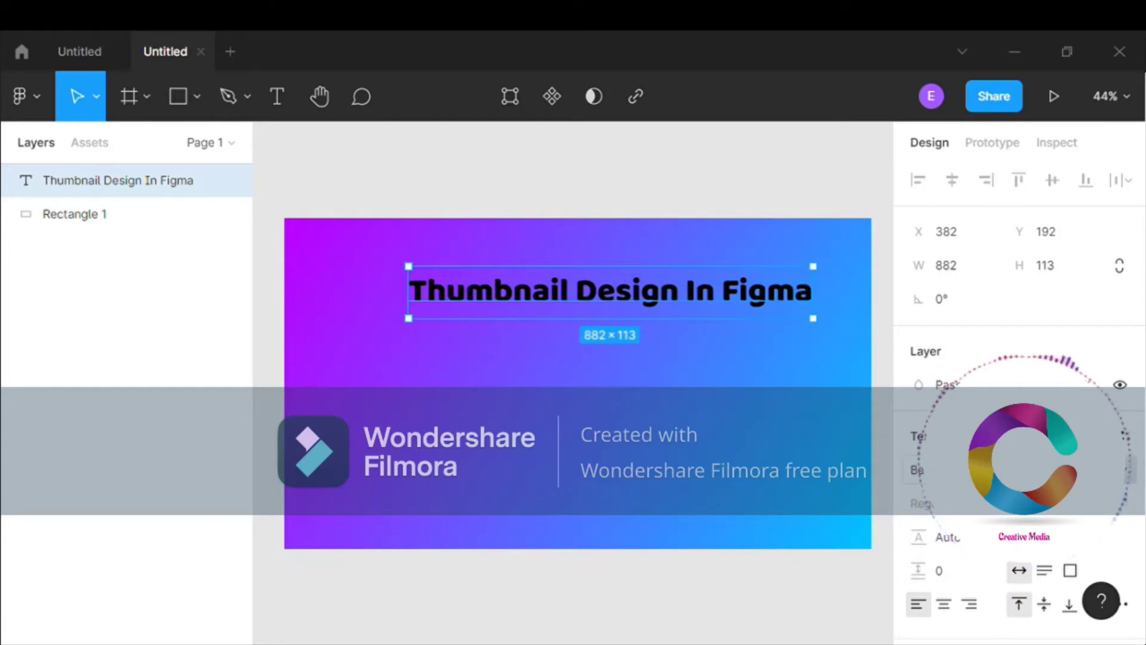
click(797, 180)
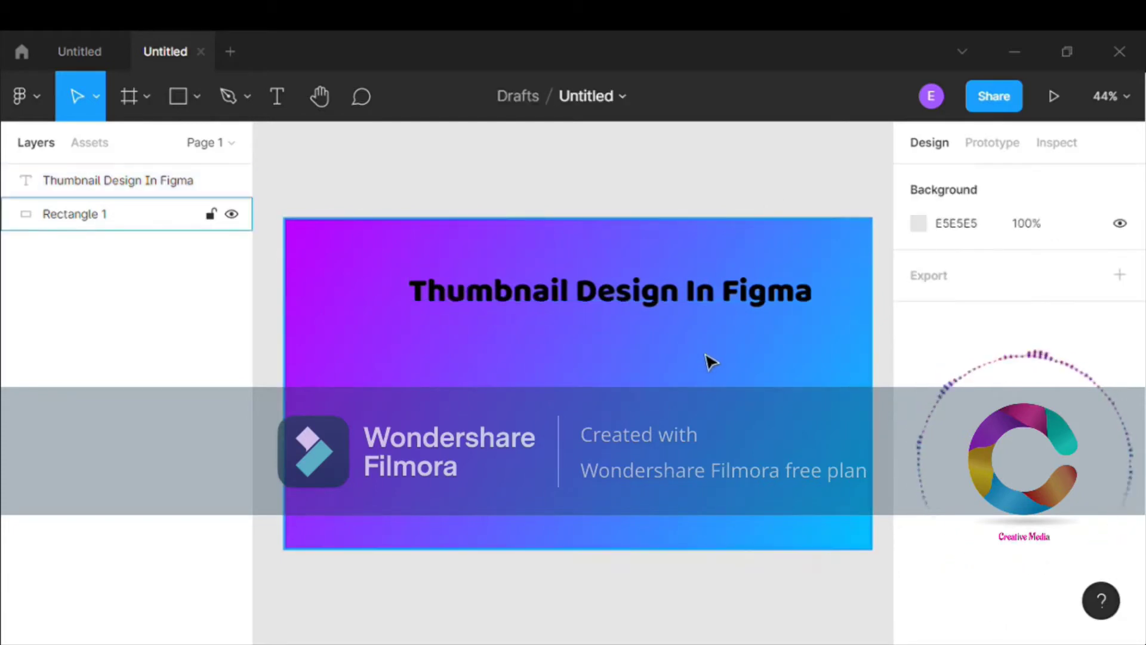
Step: Move the heading to the top centre of the gradient frame
click(716, 305)
drag(717, 306, 684, 267)
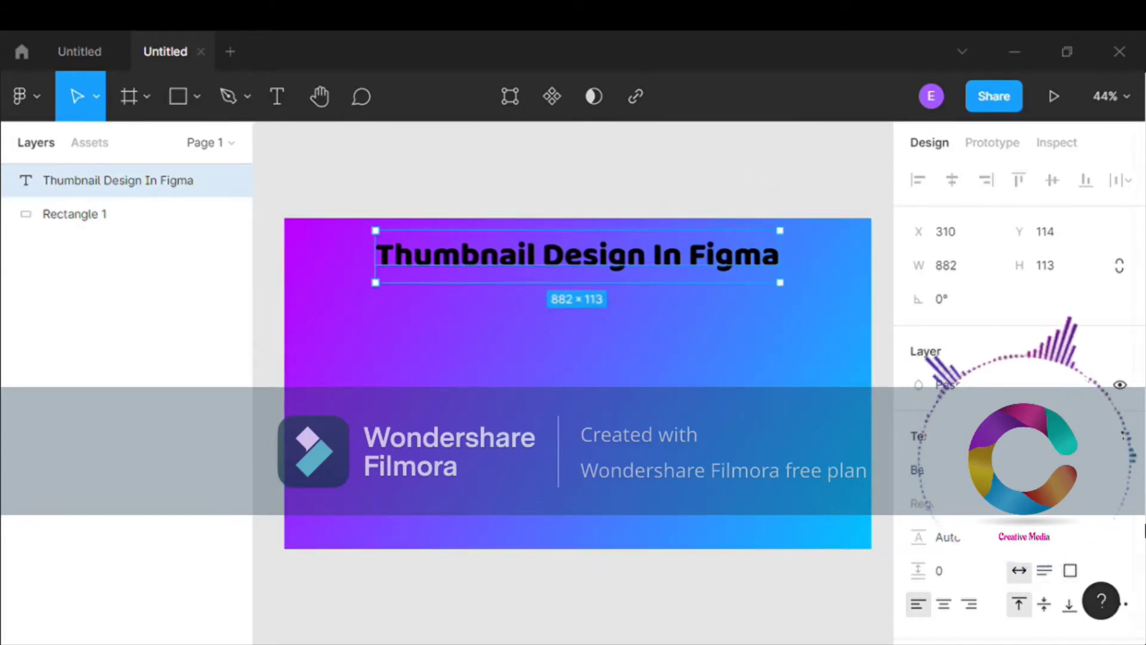
scroll(1141, 532, down, 5)
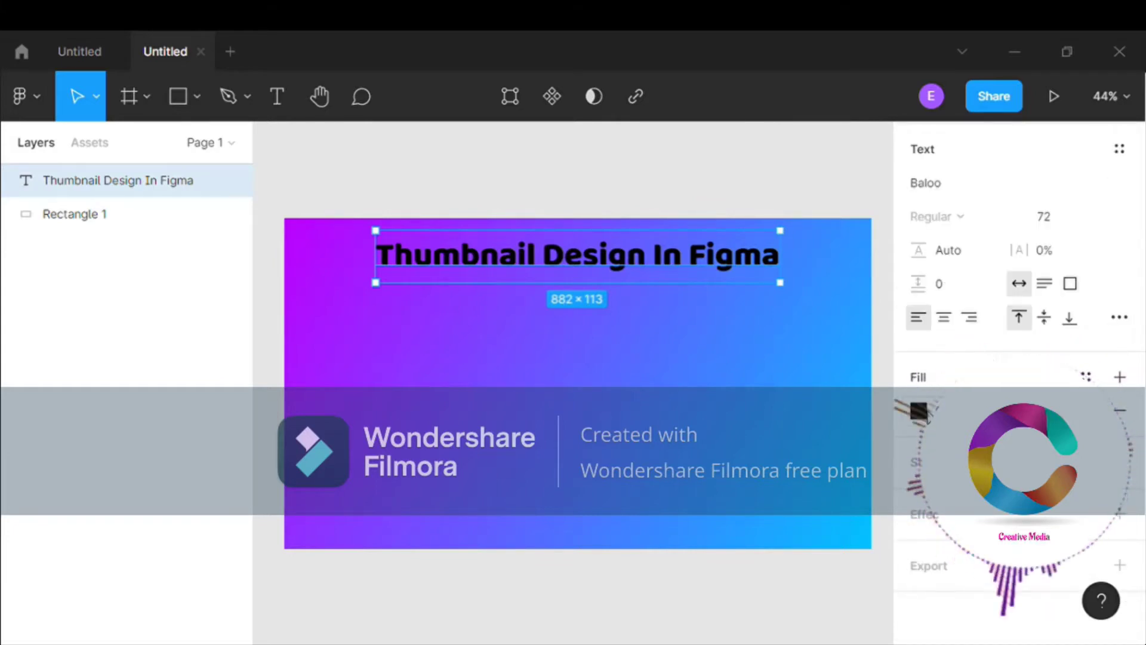
Step: Colour the heading text white (FFFFFF)
click(918, 411)
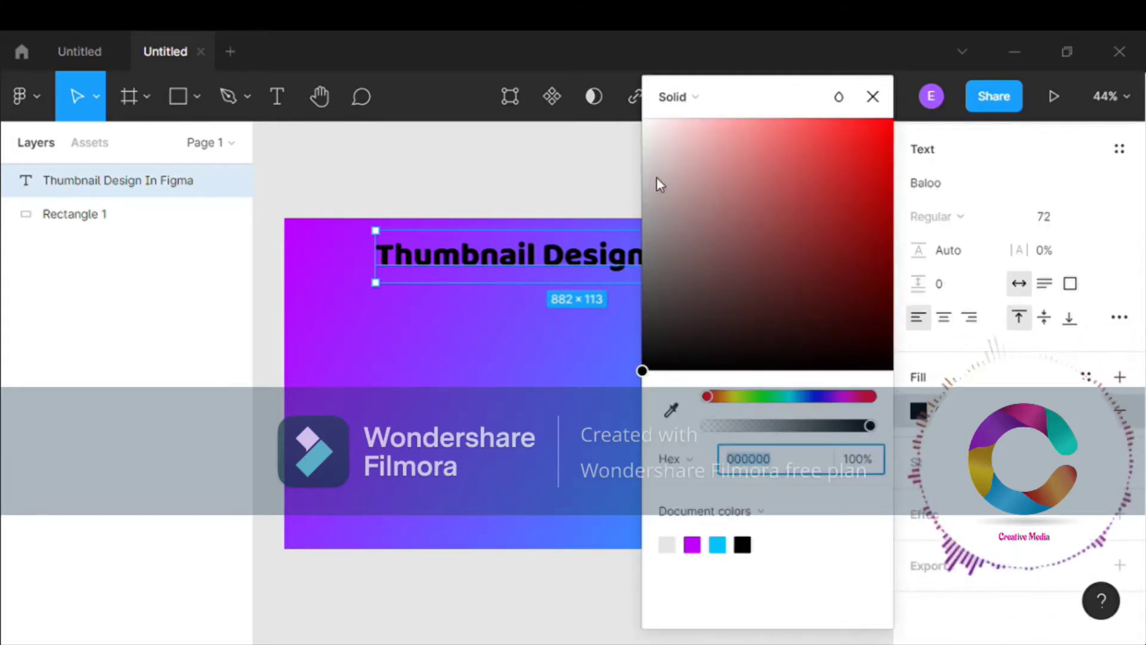
drag(664, 165, 628, 83)
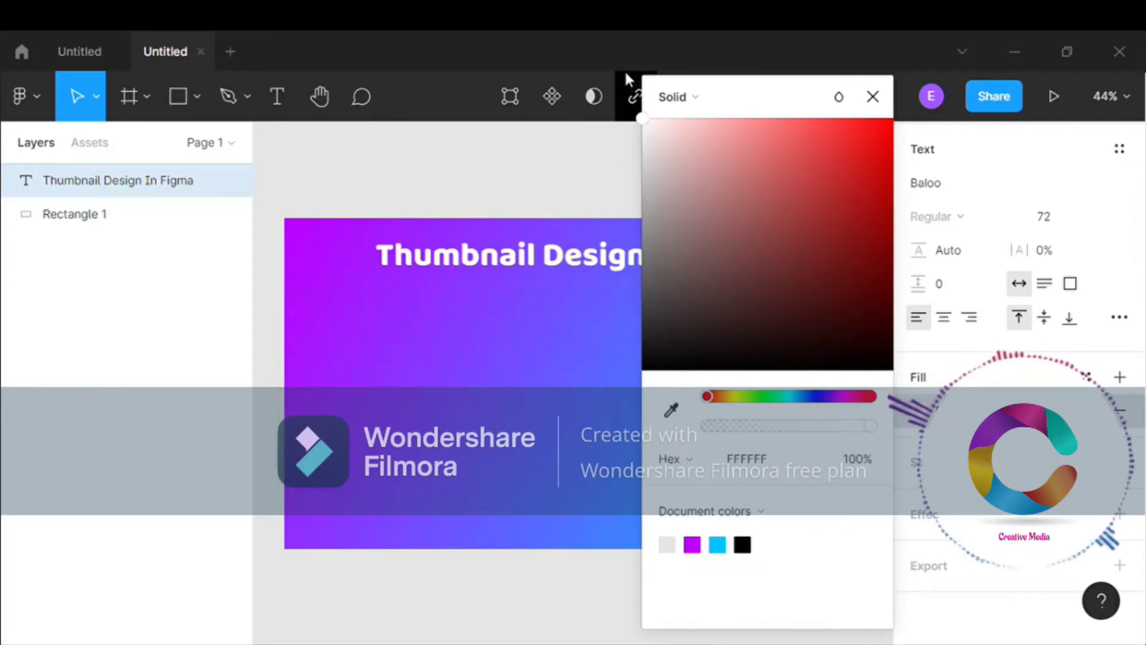
click(872, 96)
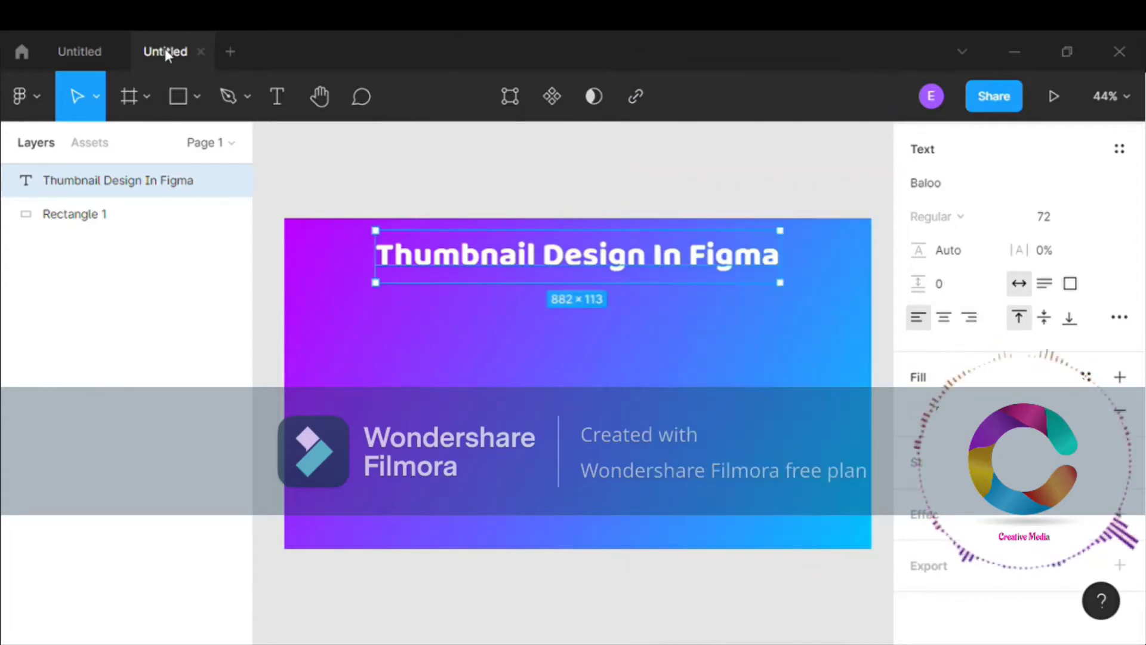
click(543, 162)
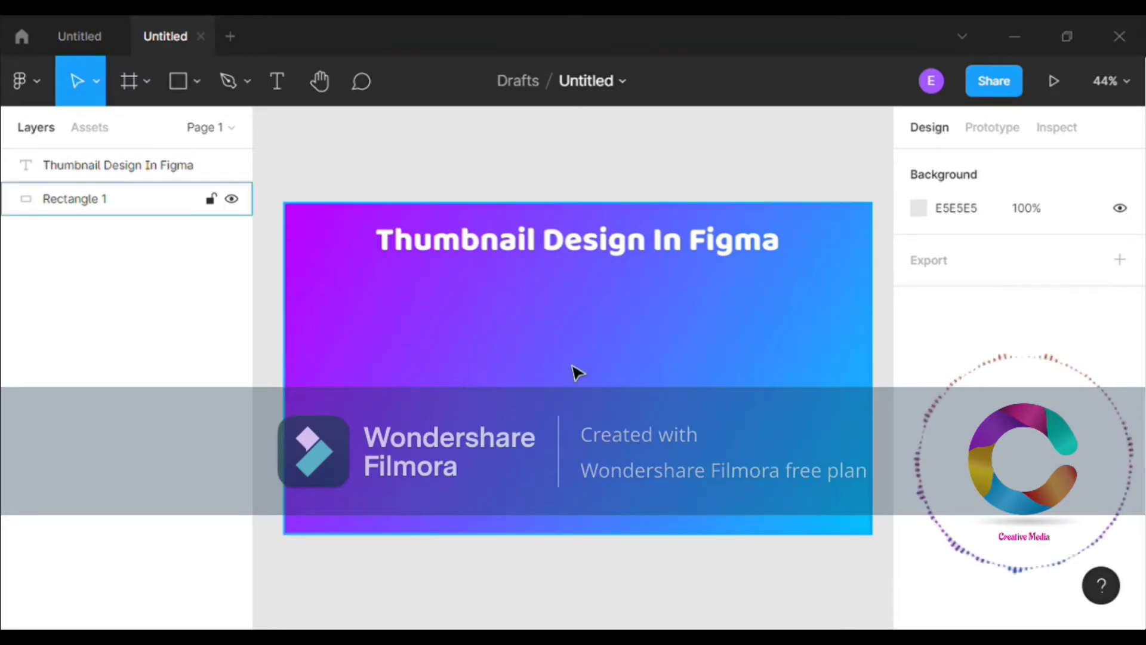
Step: Draw a 200 × 200 circle and move it to the frame's top-left corner
click(197, 83)
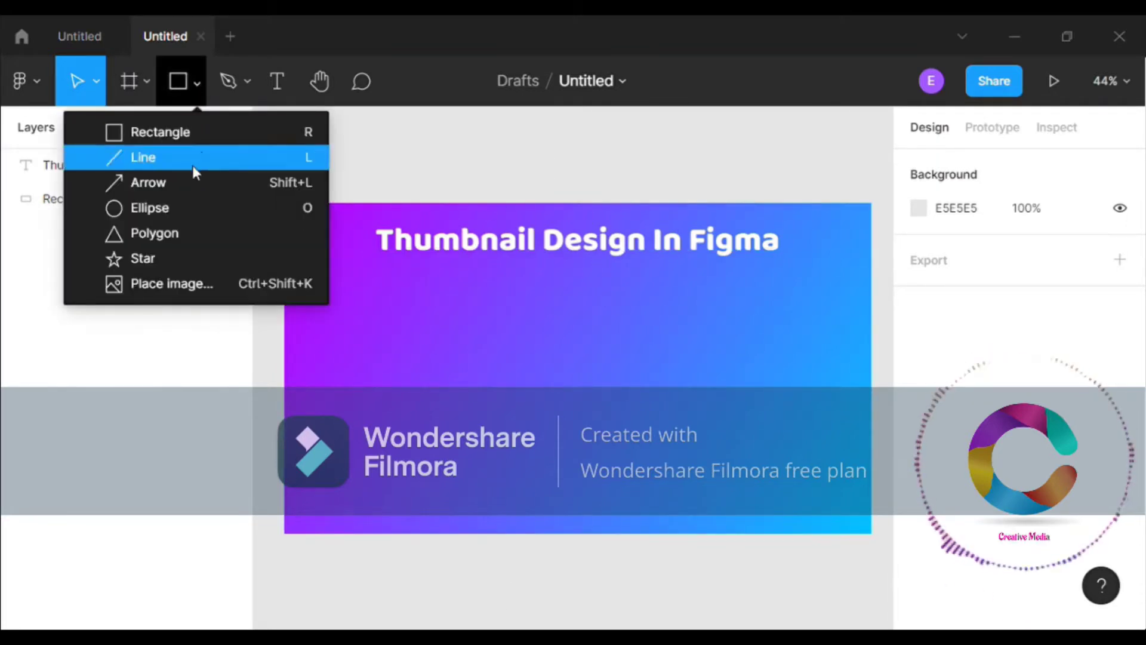
click(192, 210)
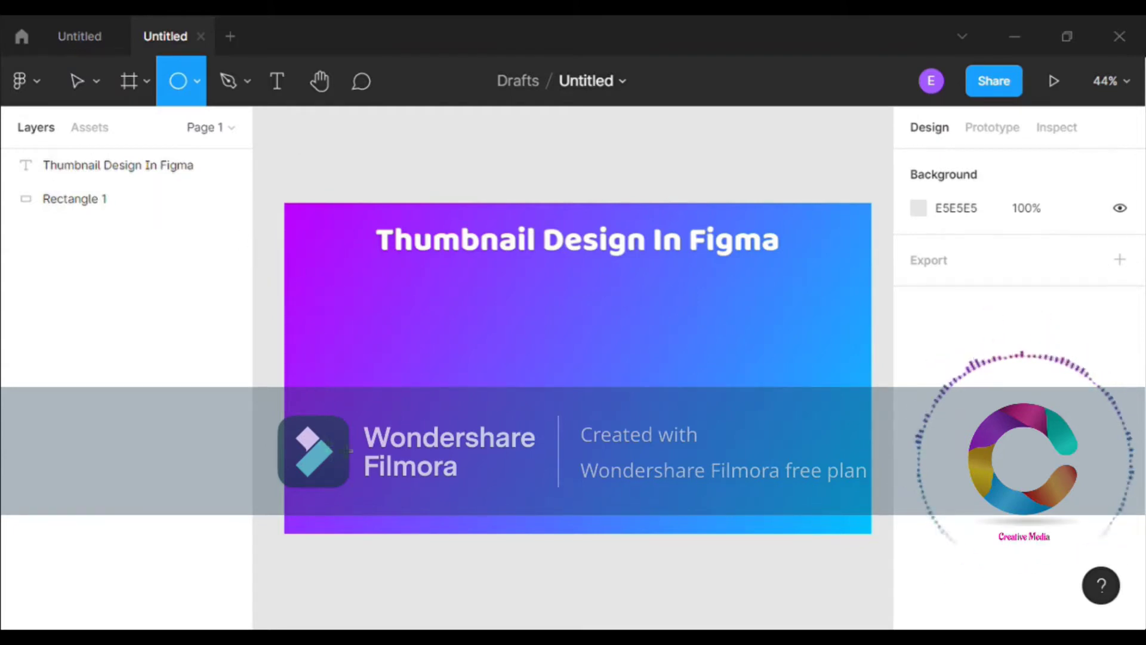
mouse_move(308, 428)
mouse_down()
mouse_move(416, 528)
mouse_move(399, 522)
mouse_up()
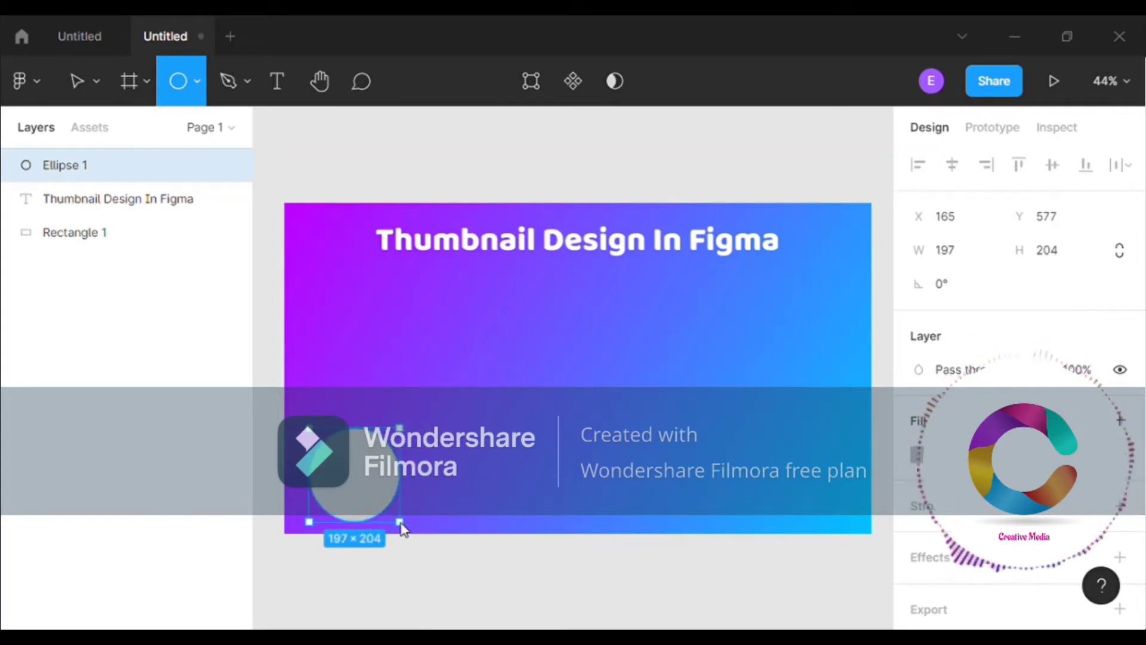
click(958, 260)
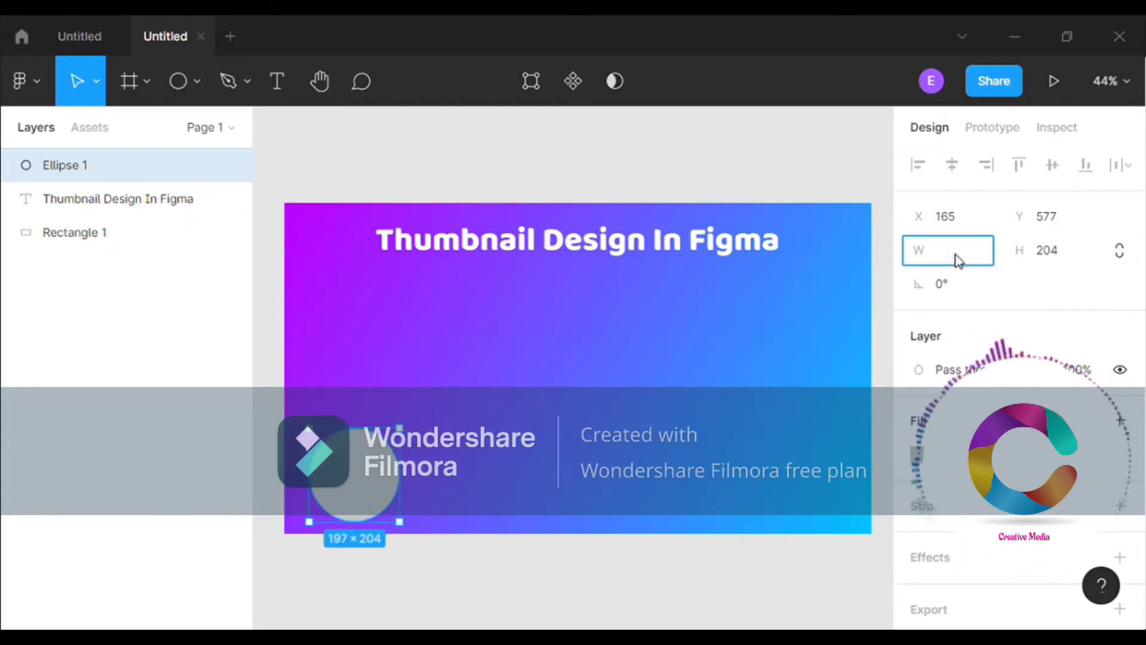
text(200)
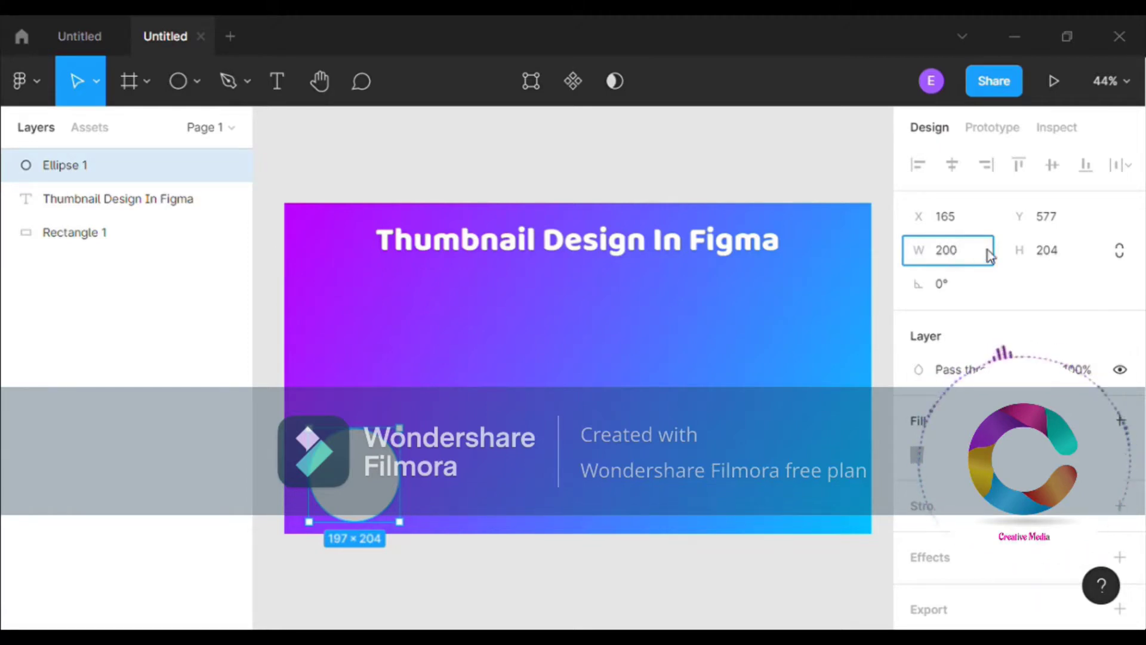
click(1054, 259)
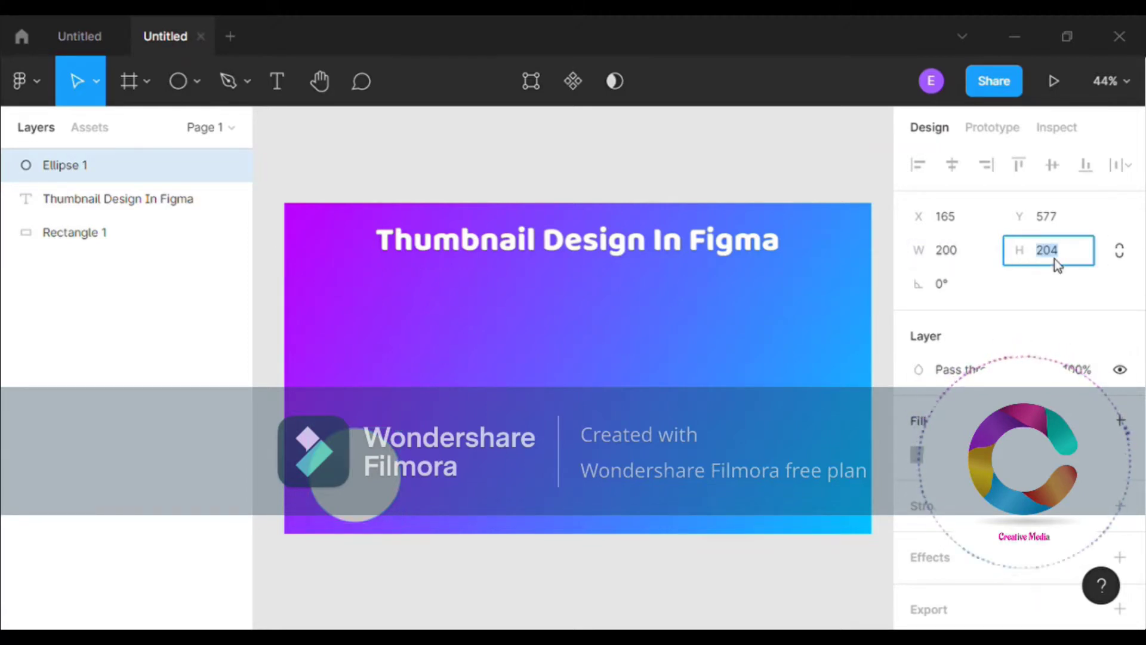
key(BackSpace)
text(20)
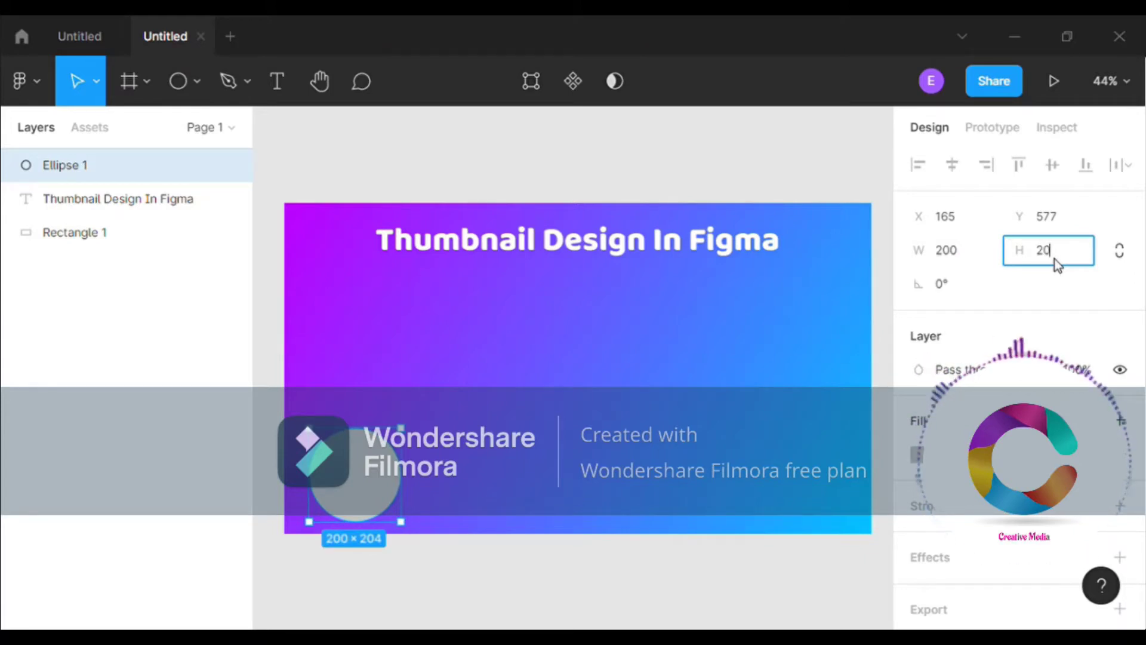
text(0)
click(849, 150)
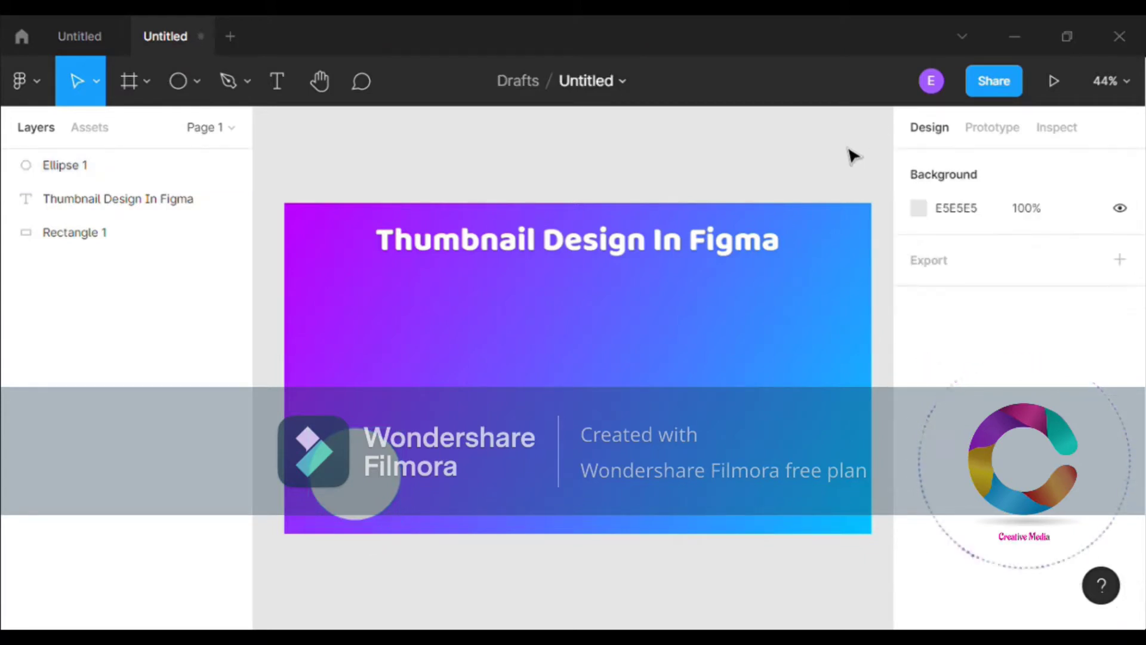
mouse_move(366, 481)
mouse_down()
mouse_move(334, 256)
mouse_move(350, 288)
mouse_up()
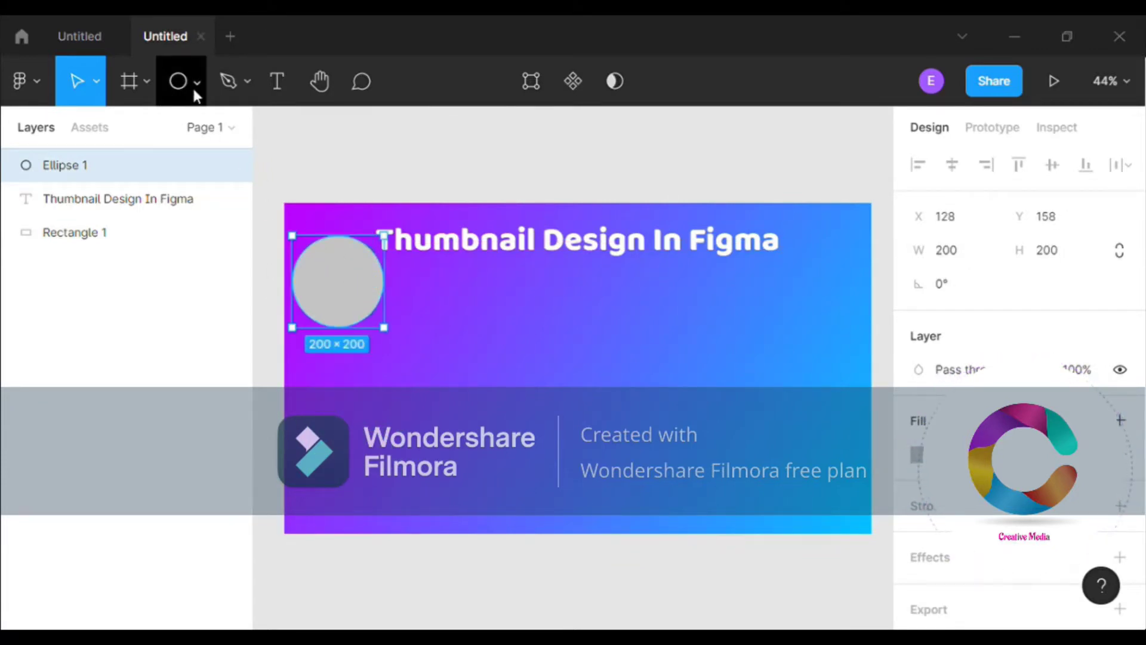
Step: Place the Creative Media logo image into the circle as its fill
click(46, 86)
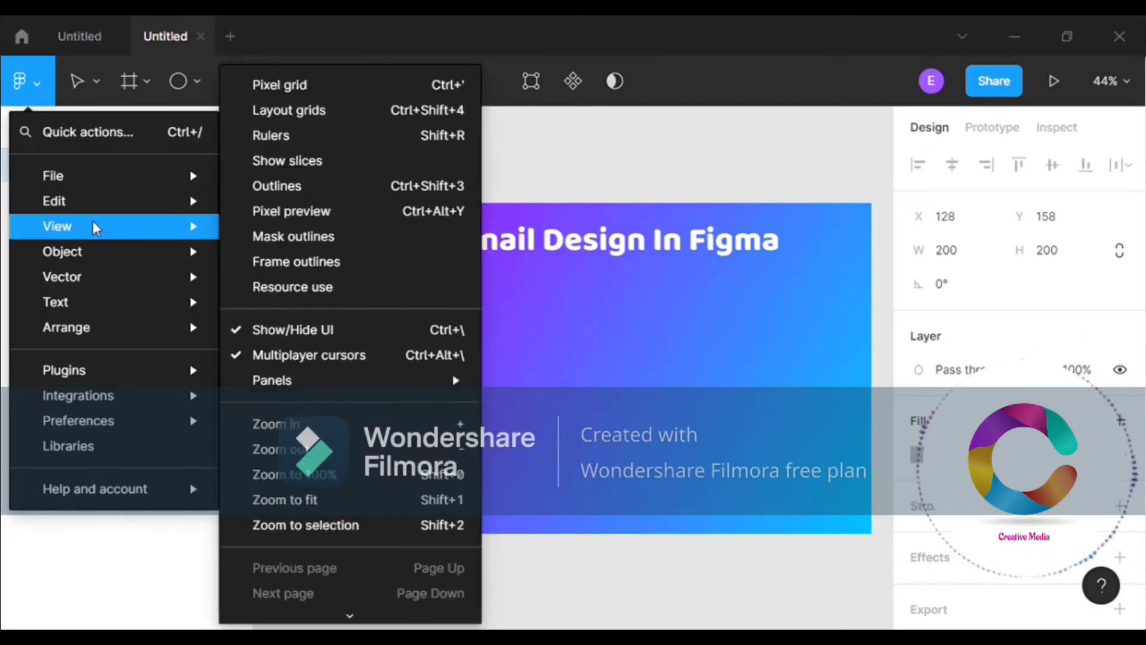
mouse_move(107, 175)
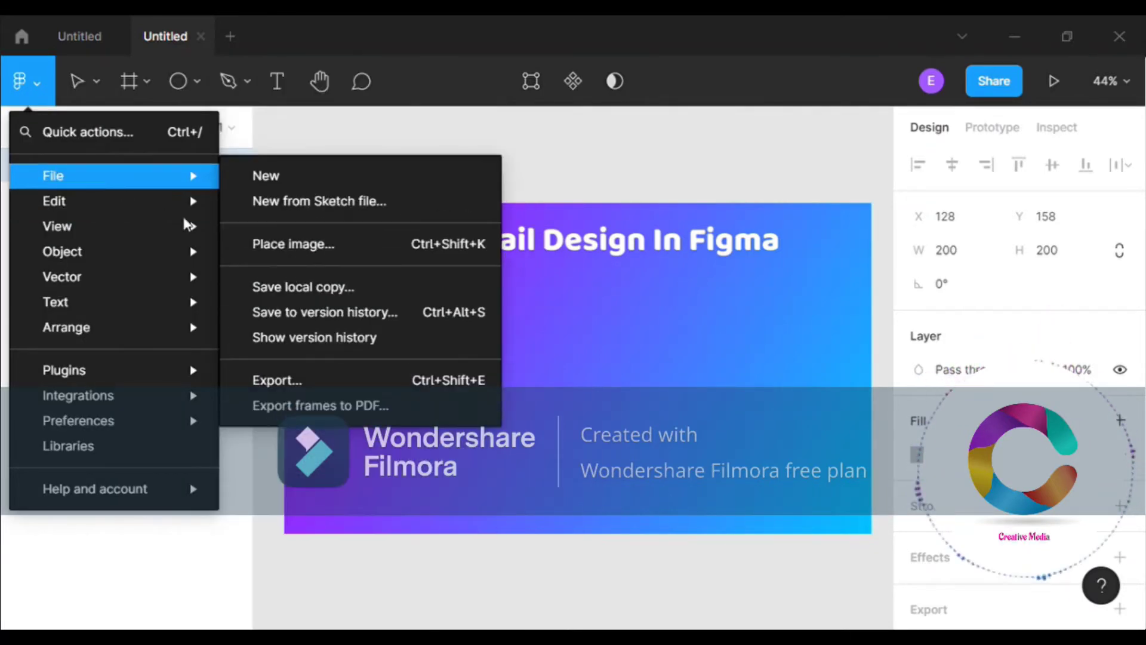
key(Escape)
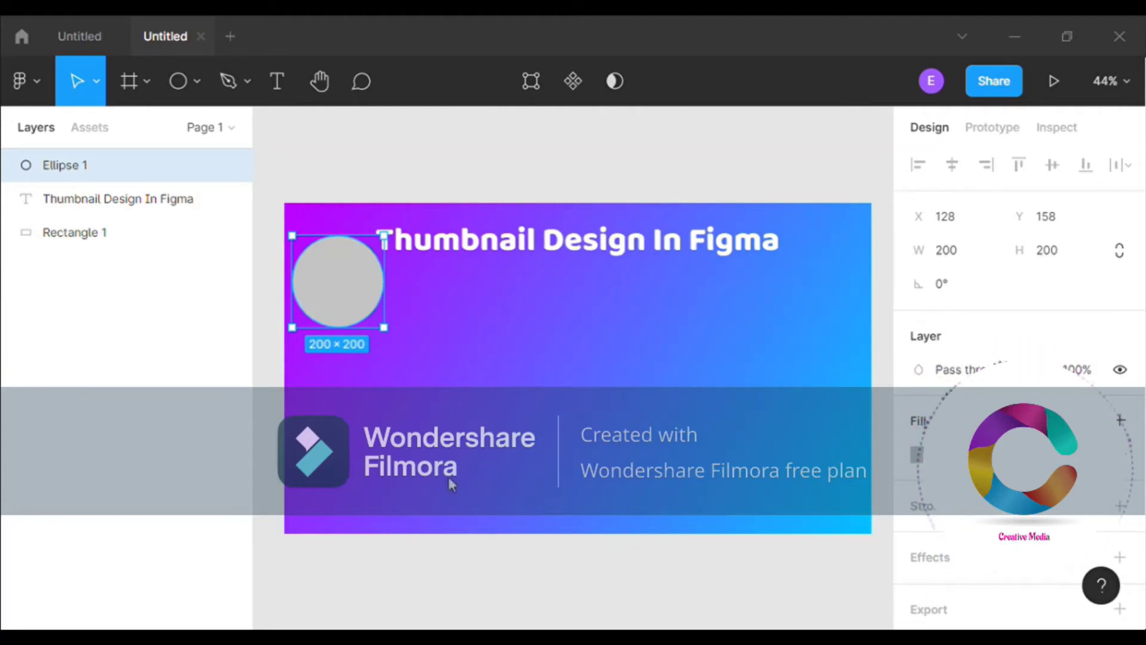
key(ctrl+shift+k)
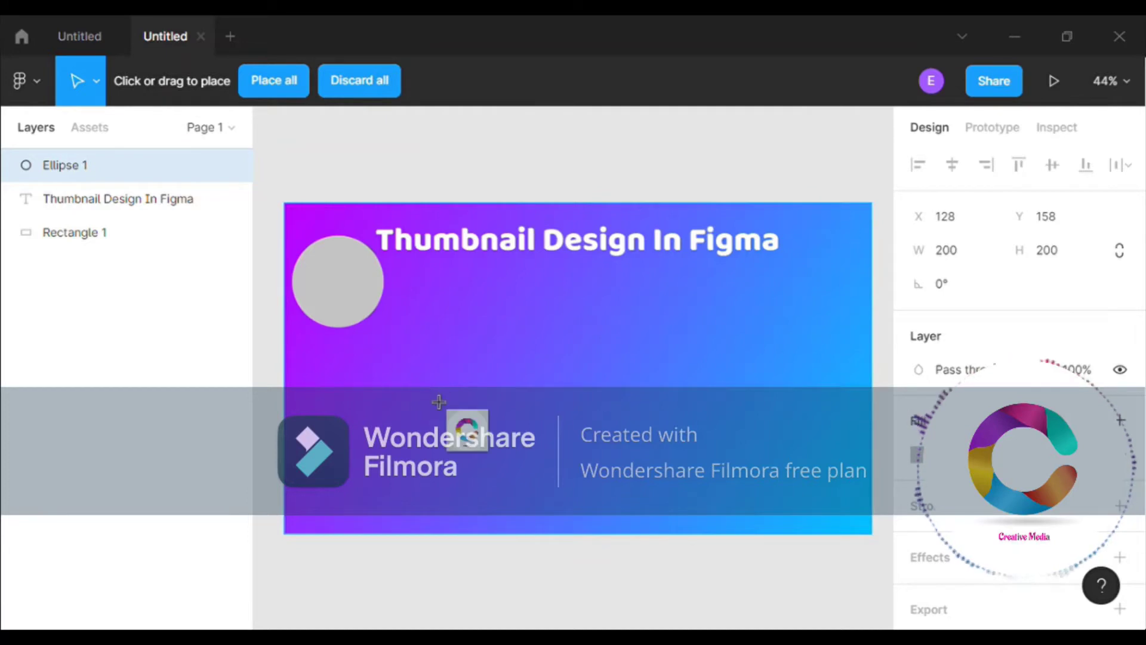
click(358, 291)
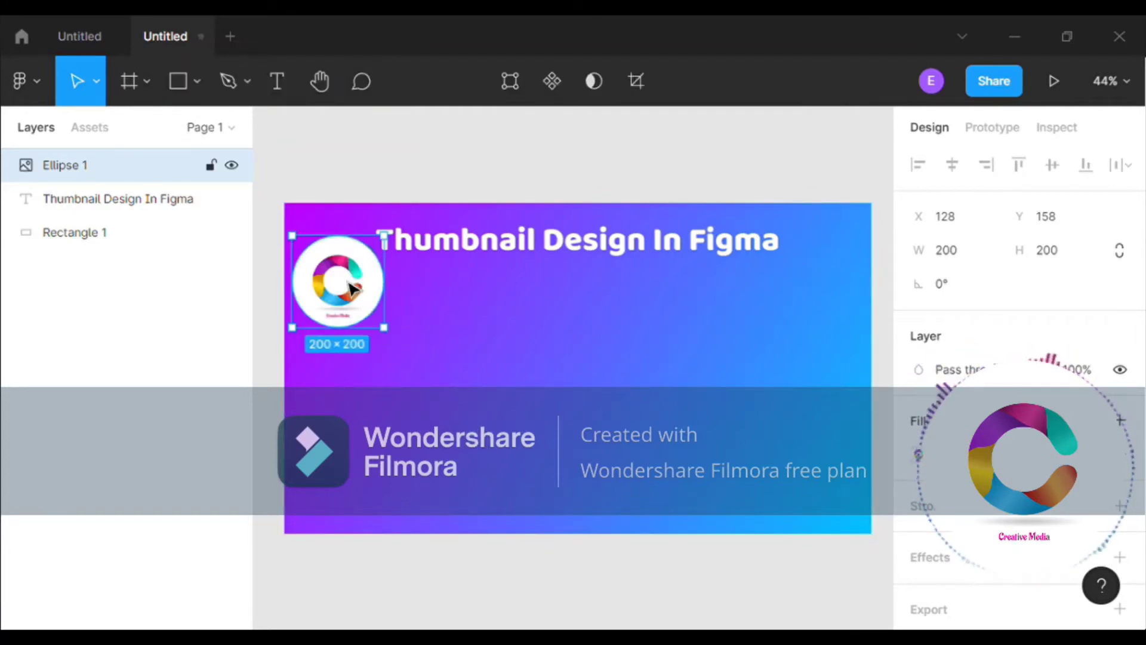
click(472, 173)
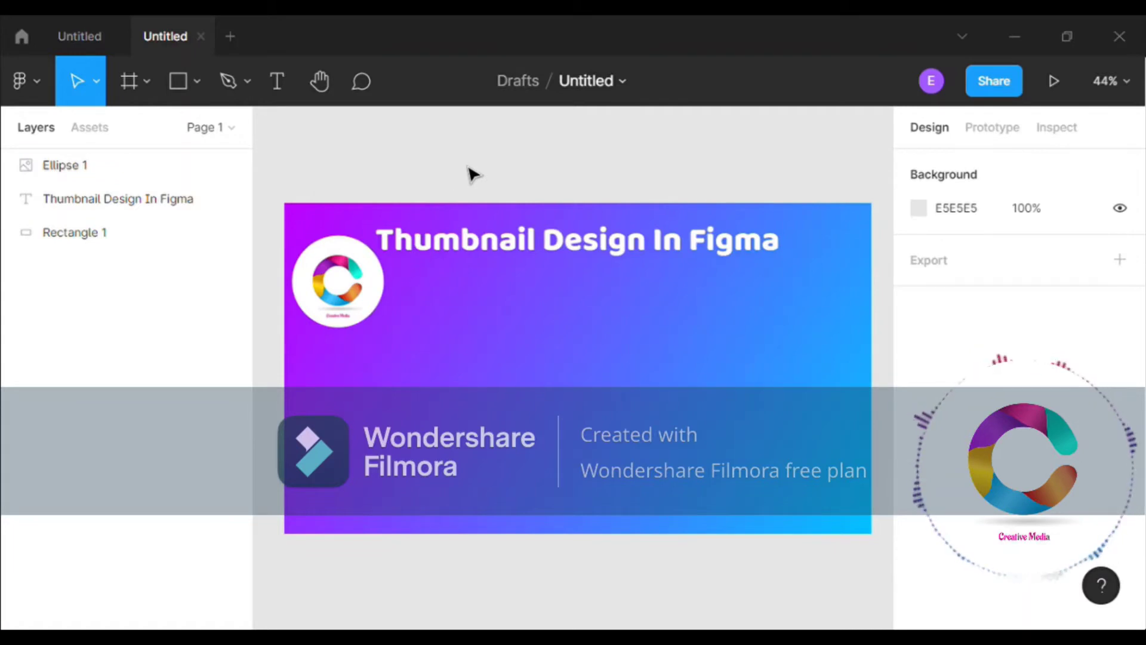
Step: Move the logo circle to the bottom-left and draw a large ellipse there
drag(371, 281, 364, 473)
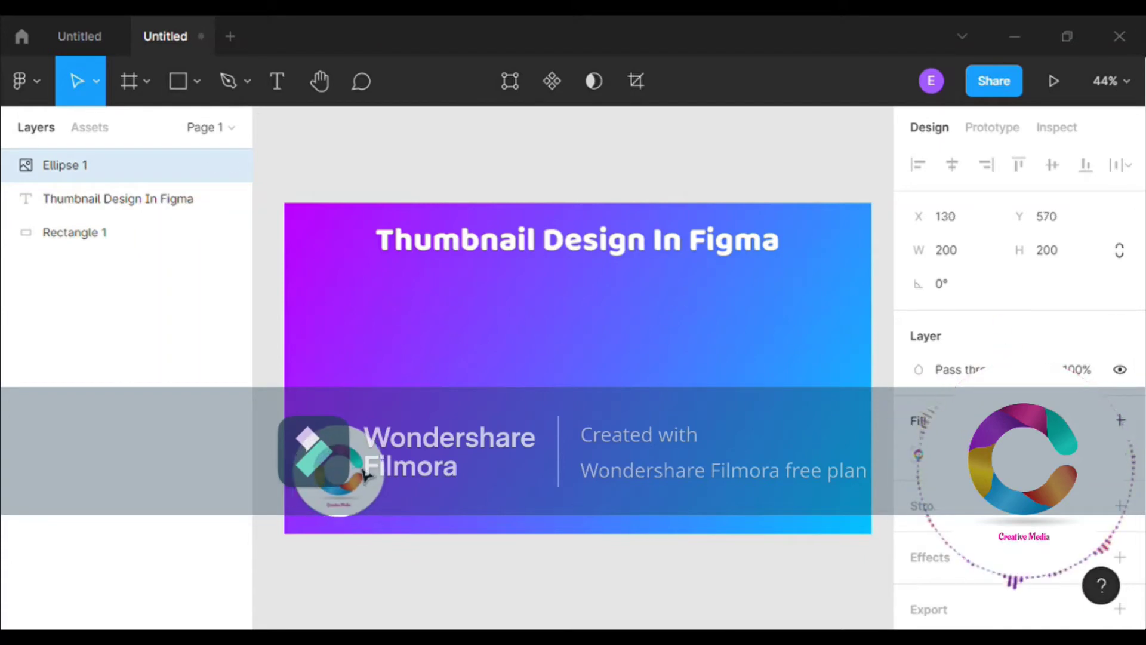
click(469, 149)
click(201, 88)
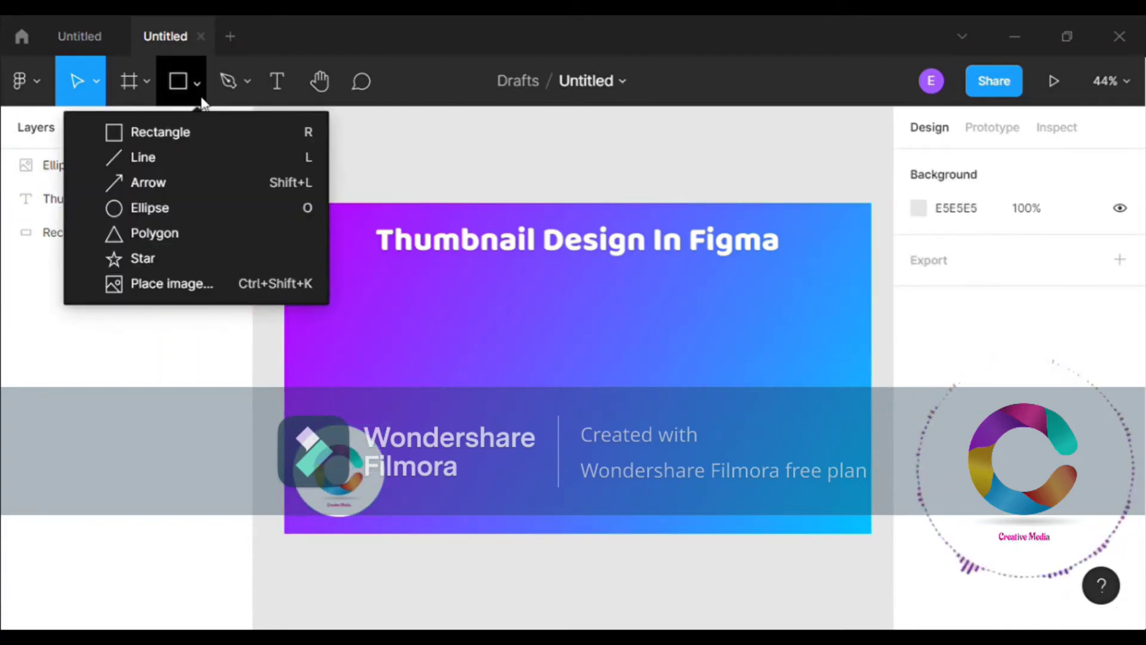
click(192, 208)
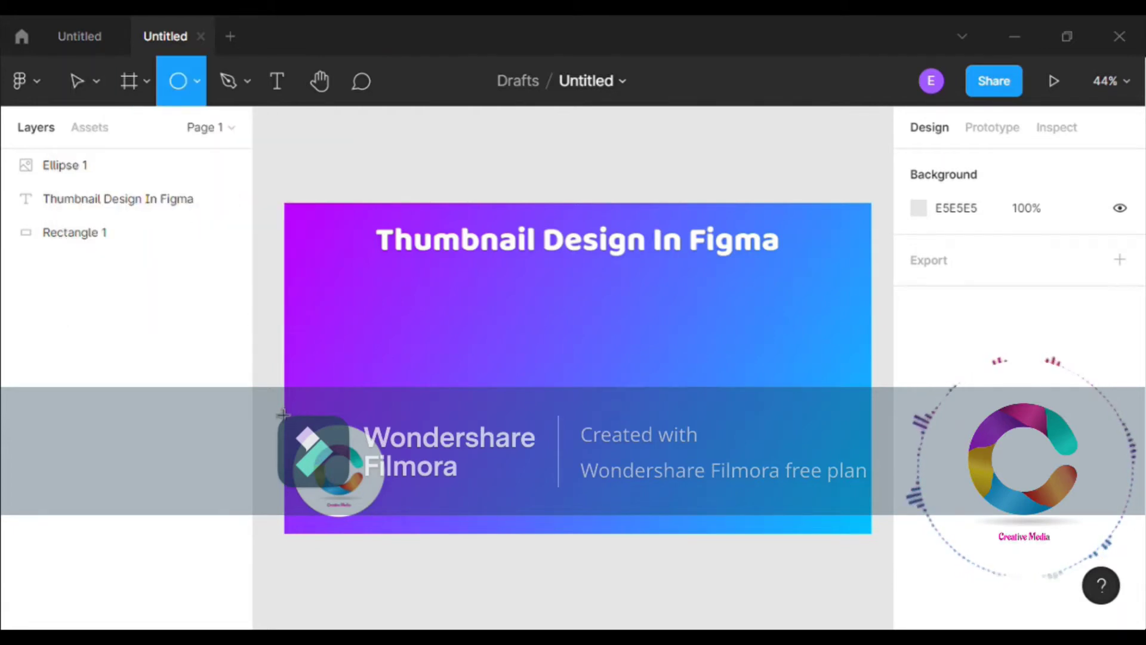
drag(267, 399, 453, 561)
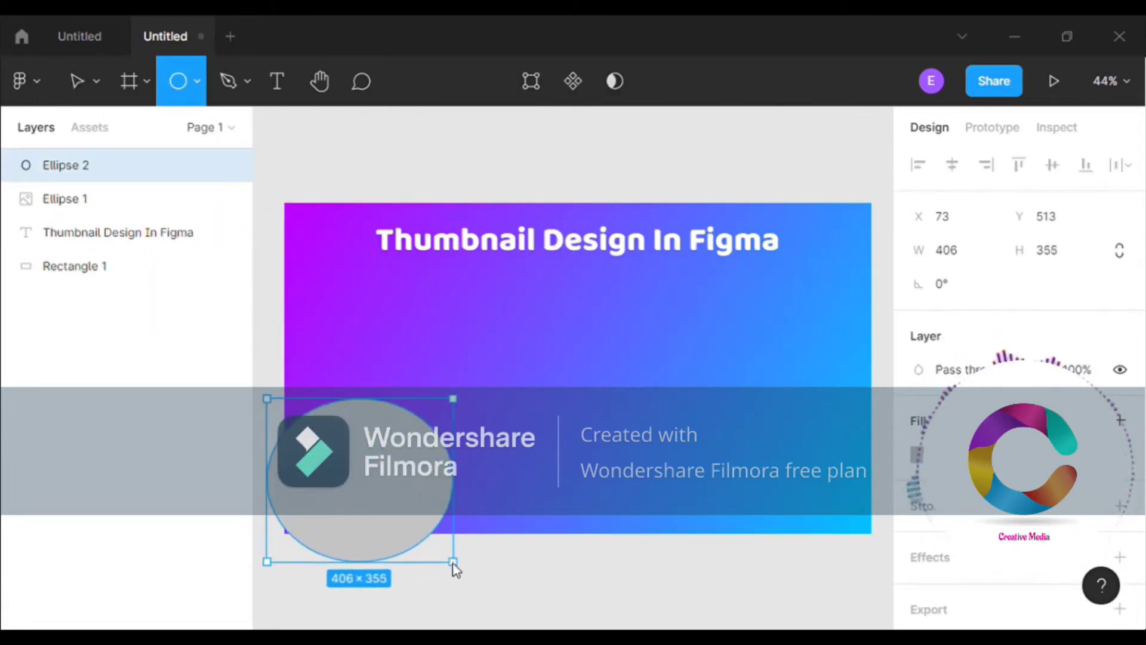
drag(453, 561, 454, 566)
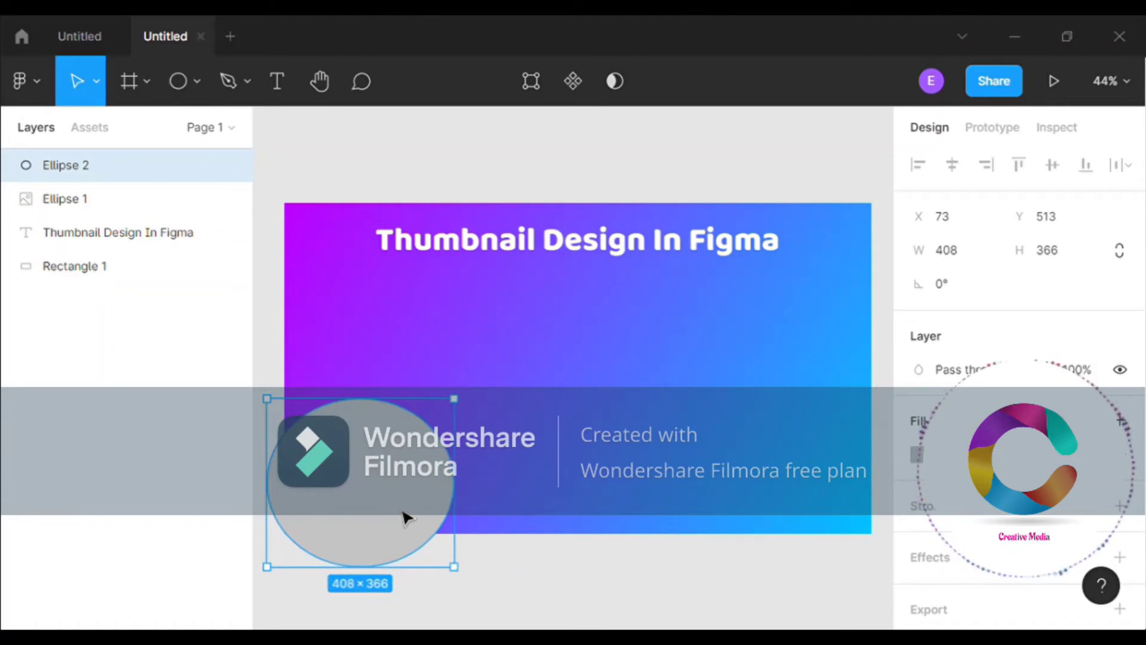
Step: Shift the large ellipse partly past the left edge and layer it behind the logo
drag(406, 517, 366, 518)
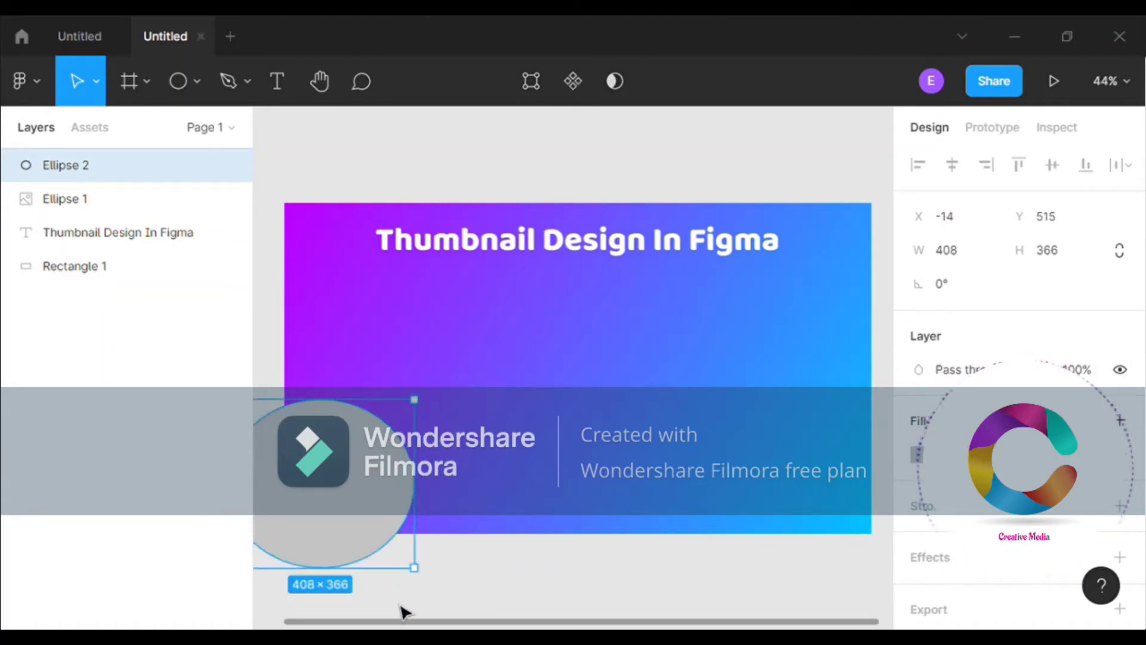
drag(408, 622, 377, 622)
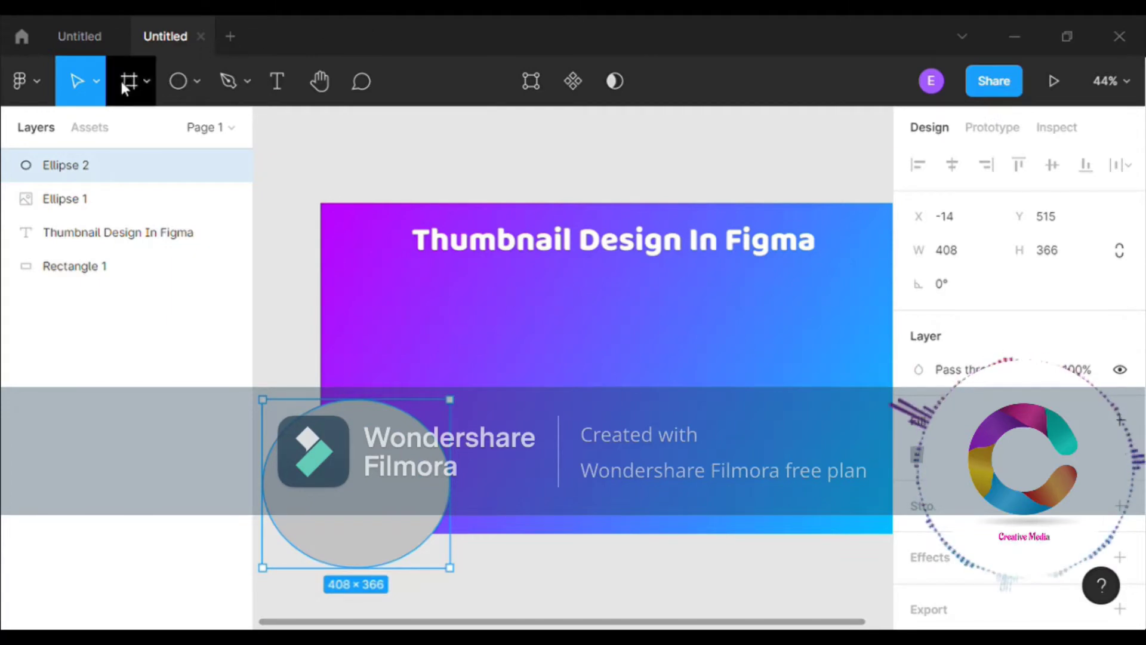
drag(153, 178, 149, 221)
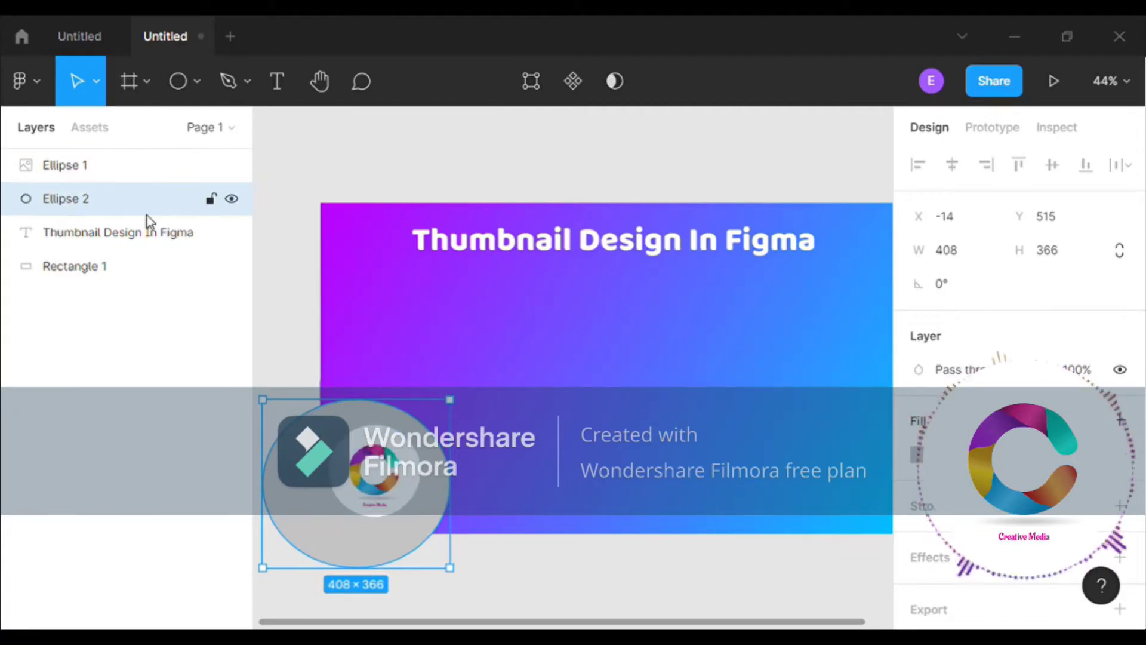
click(415, 140)
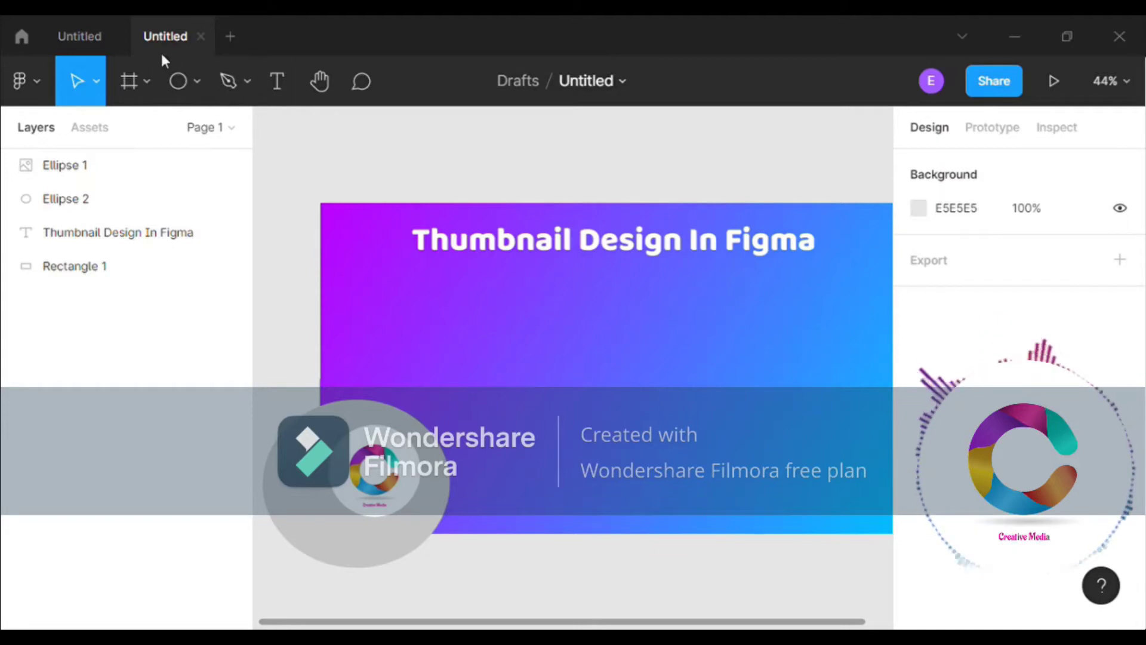
scroll(365, 220, left, 3)
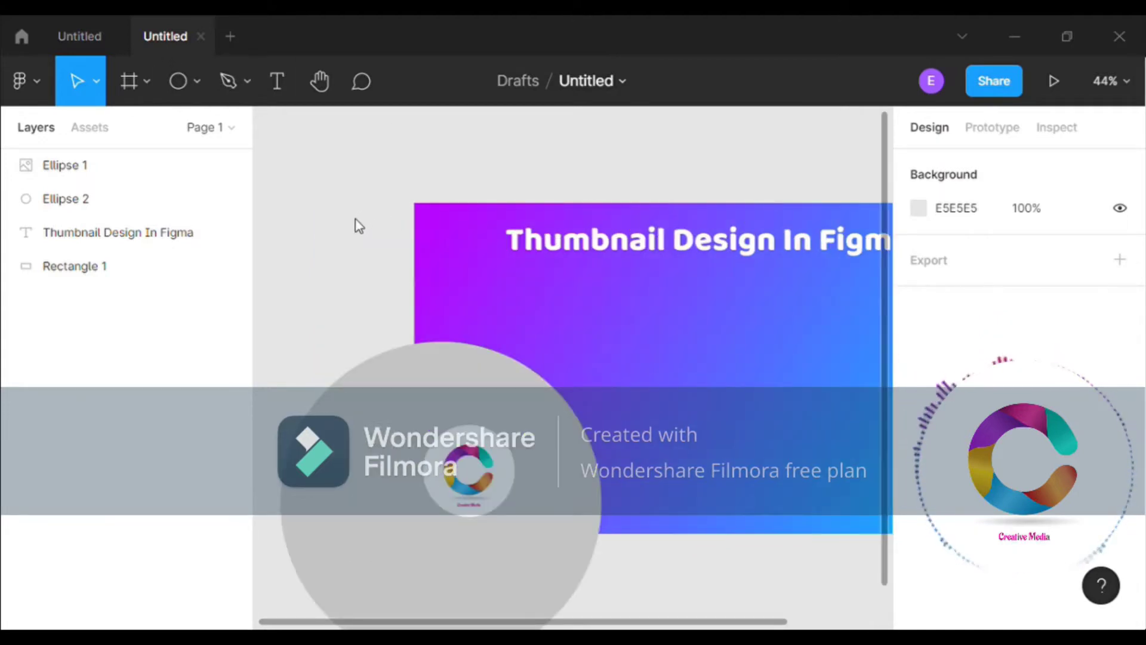
Step: Fill the large circle with a saturated magenta
click(564, 490)
click(921, 457)
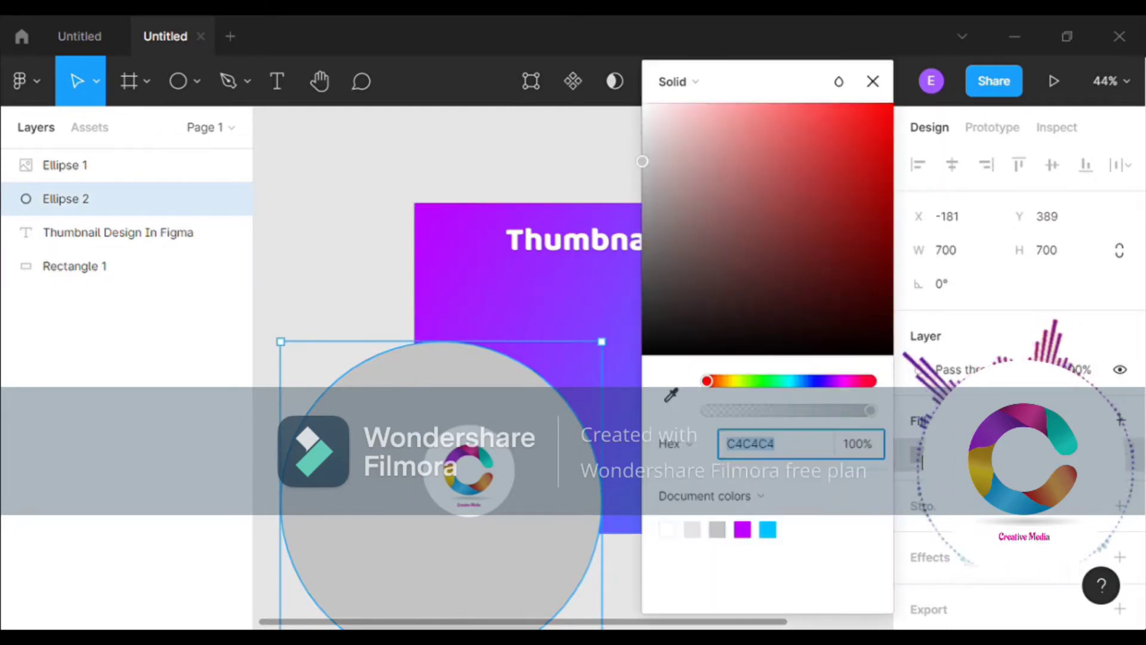
click(836, 380)
click(878, 128)
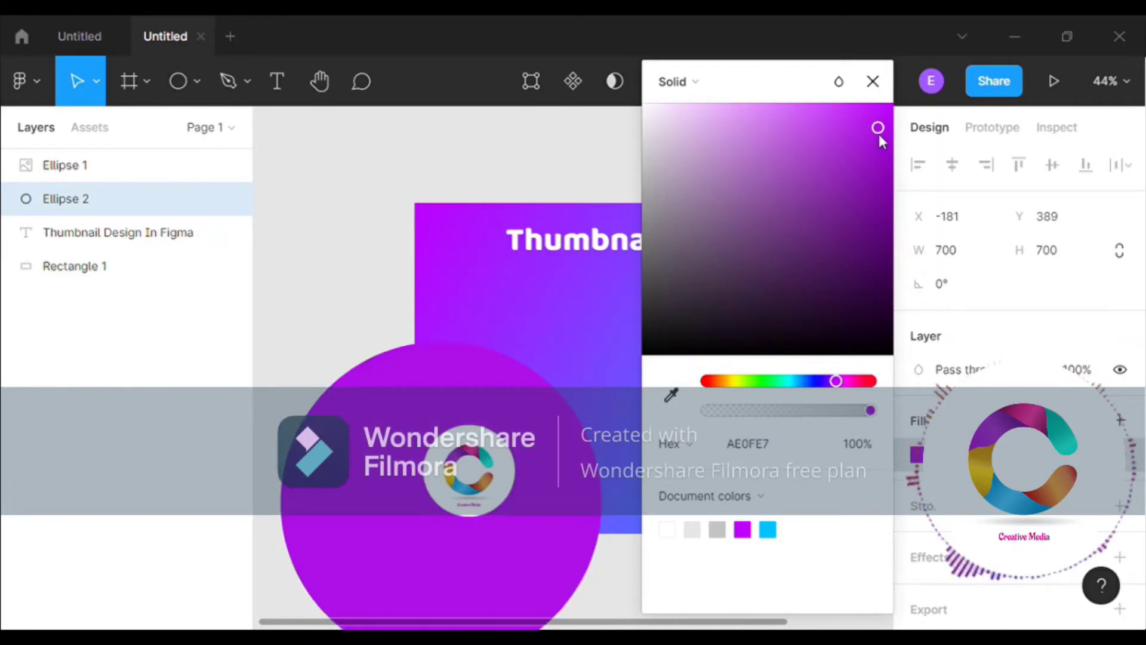
drag(878, 133, 908, 74)
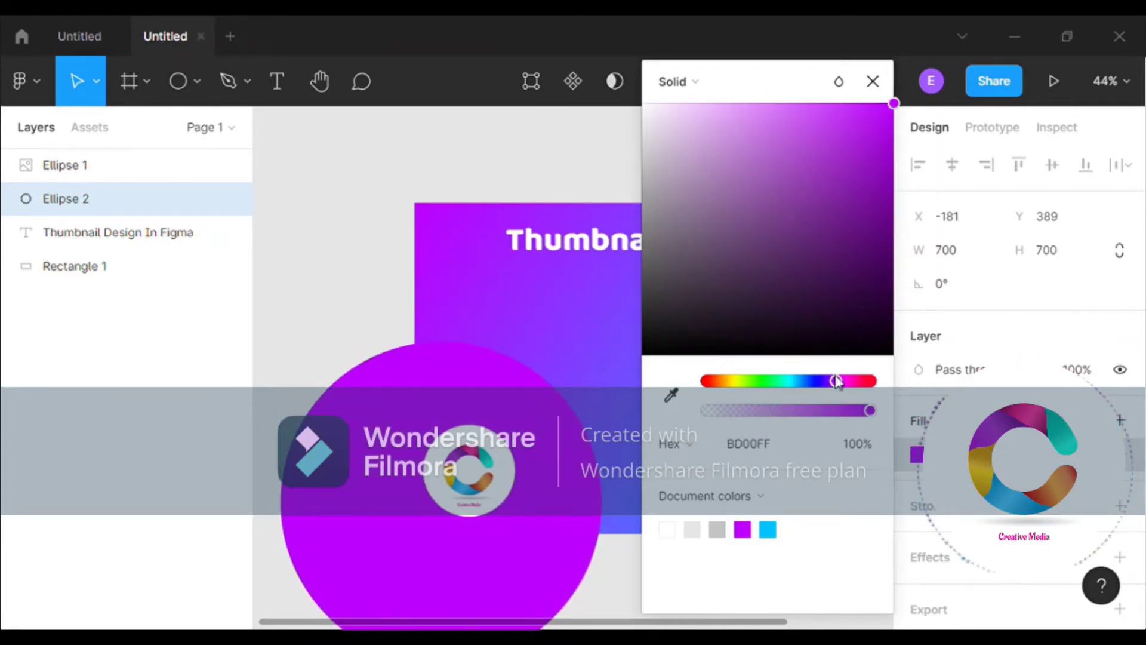
drag(836, 379, 842, 382)
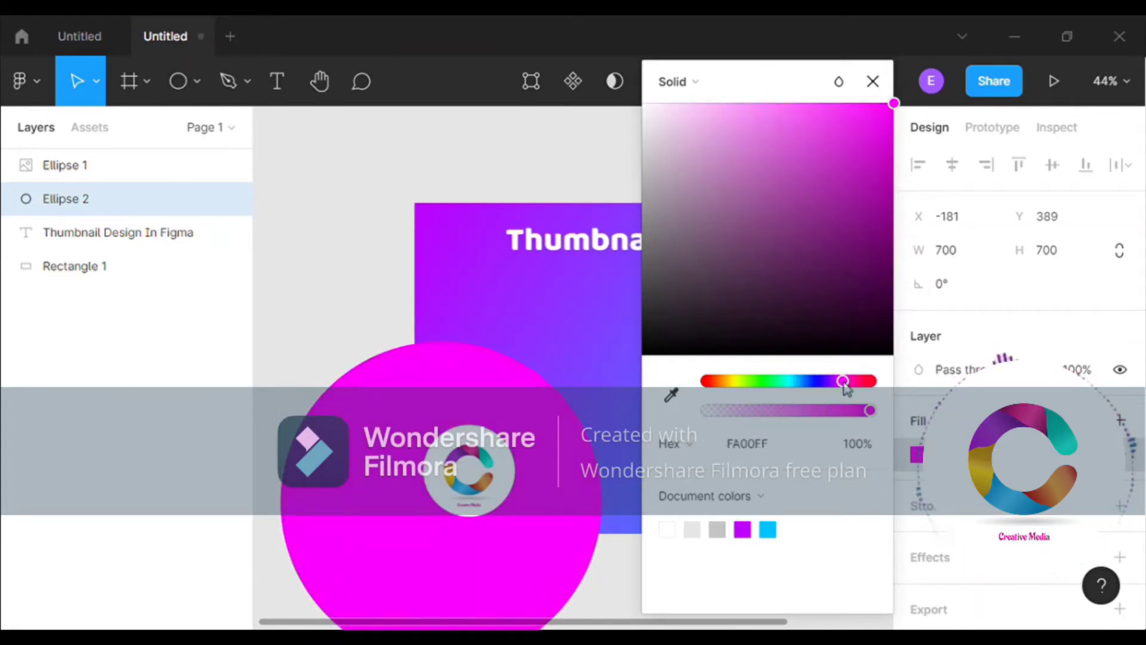
Step: Turn the circle's fill into a diagonal linear gradient, shortened toward its centre
click(700, 88)
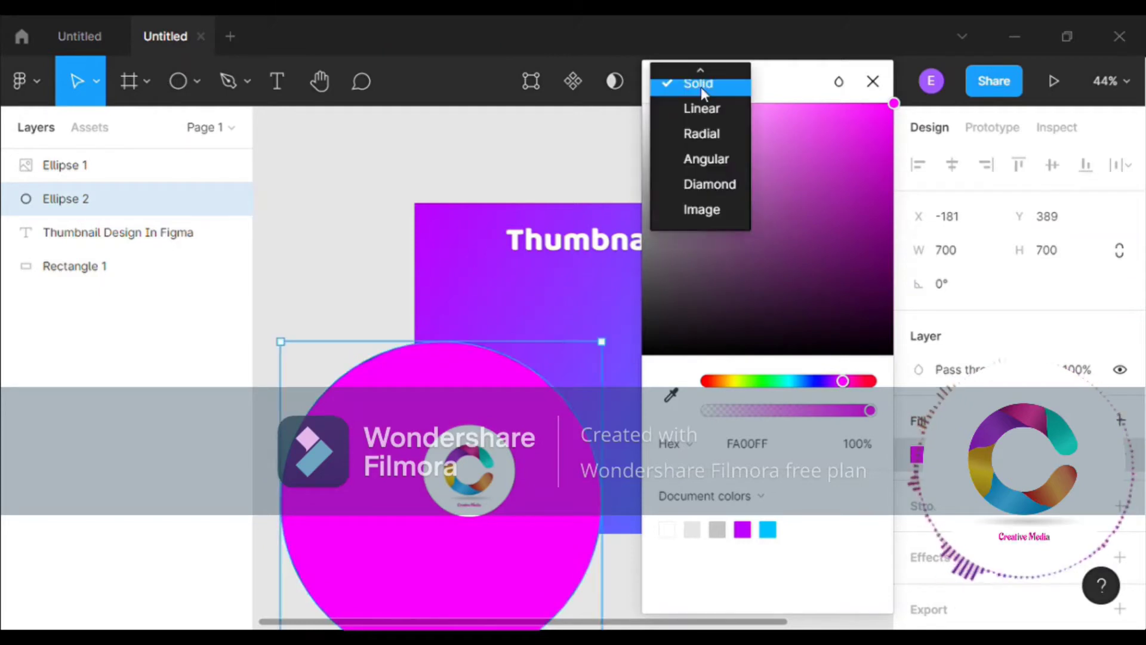
click(709, 111)
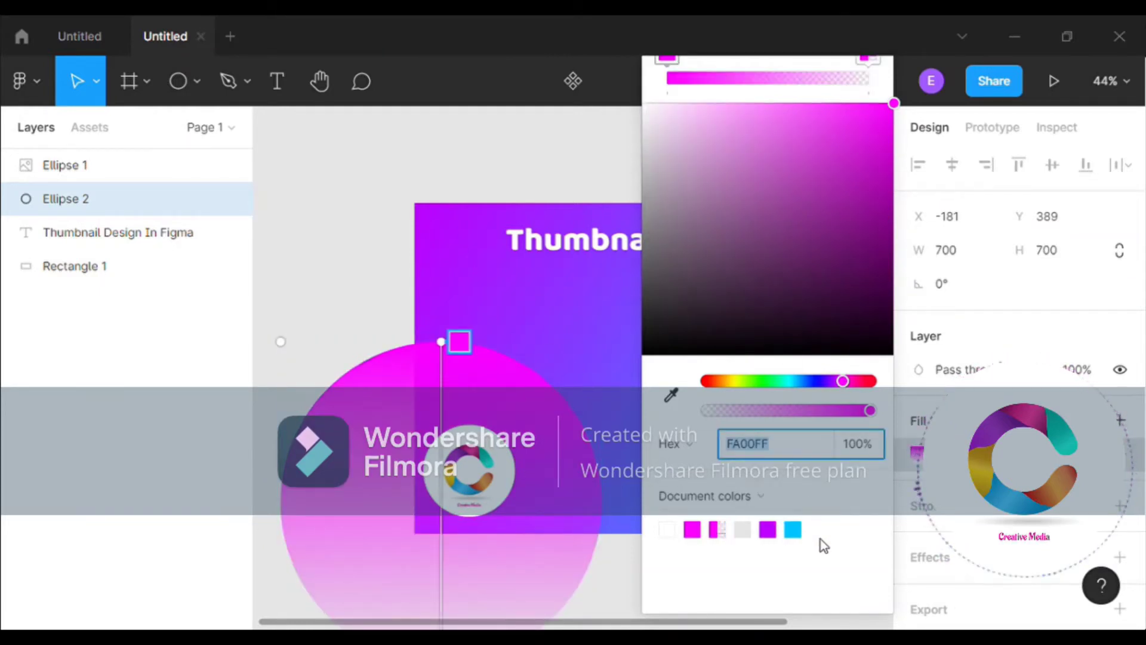
drag(824, 603, 215, 604)
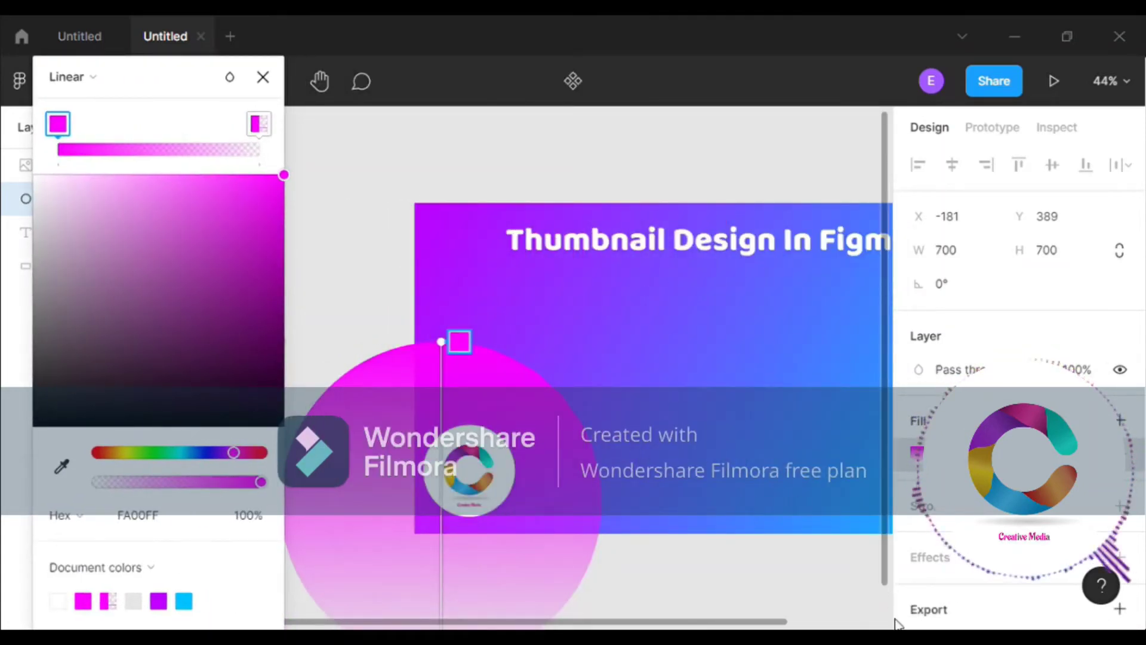
scroll(890, 591, down, 1)
scroll(889, 597, down, 2)
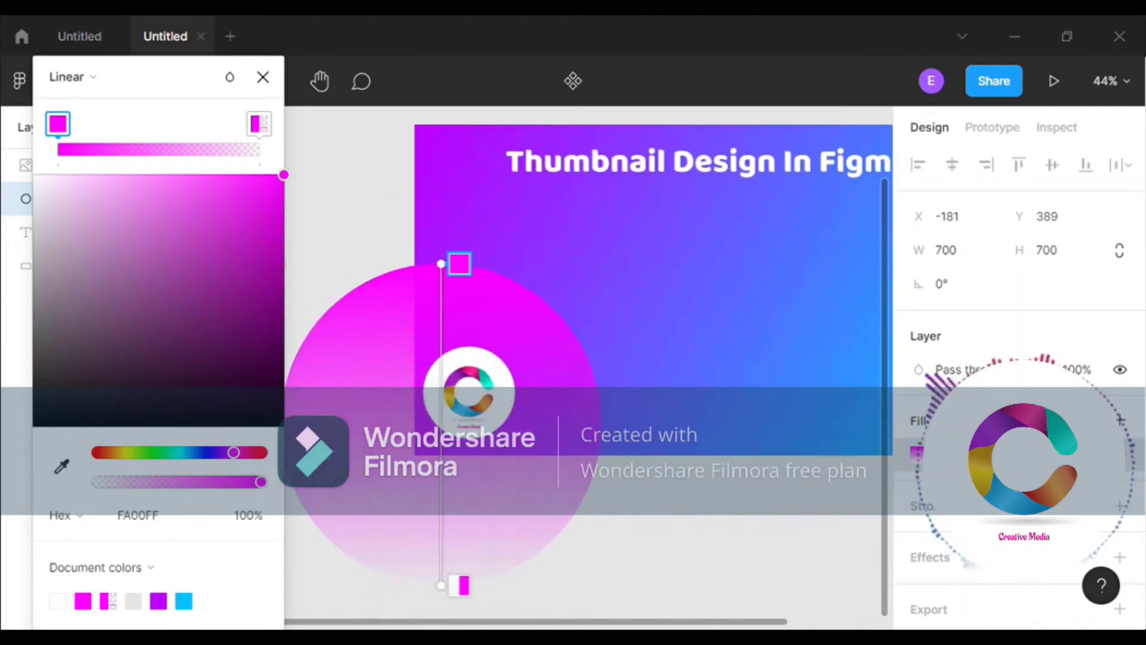
drag(458, 278, 560, 326)
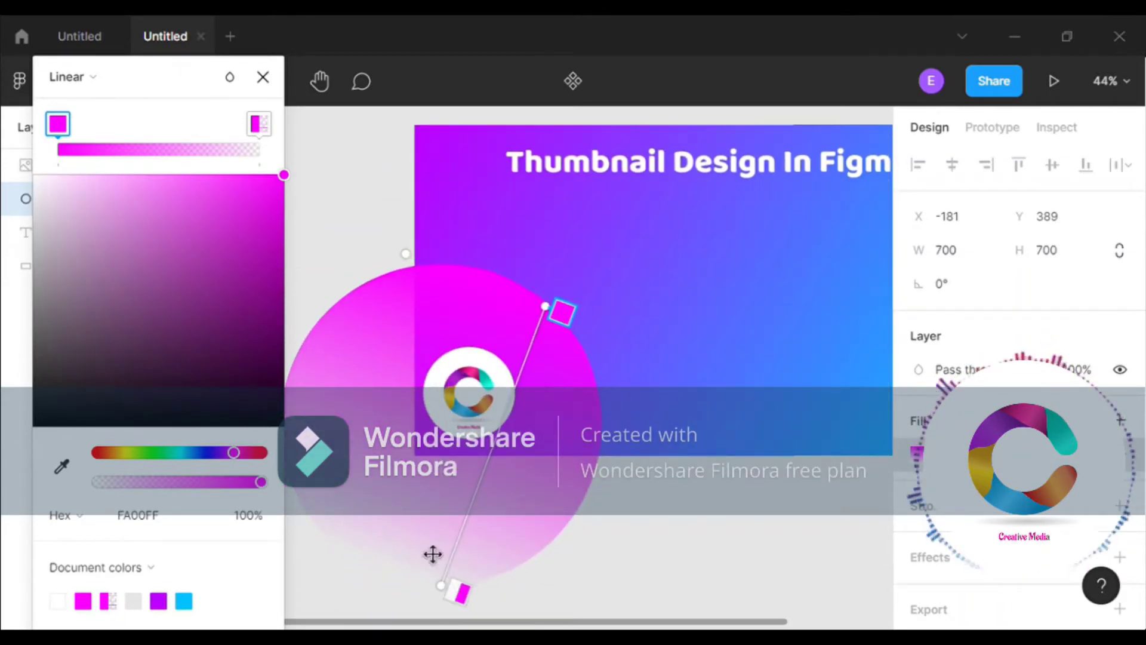
drag(461, 591, 427, 461)
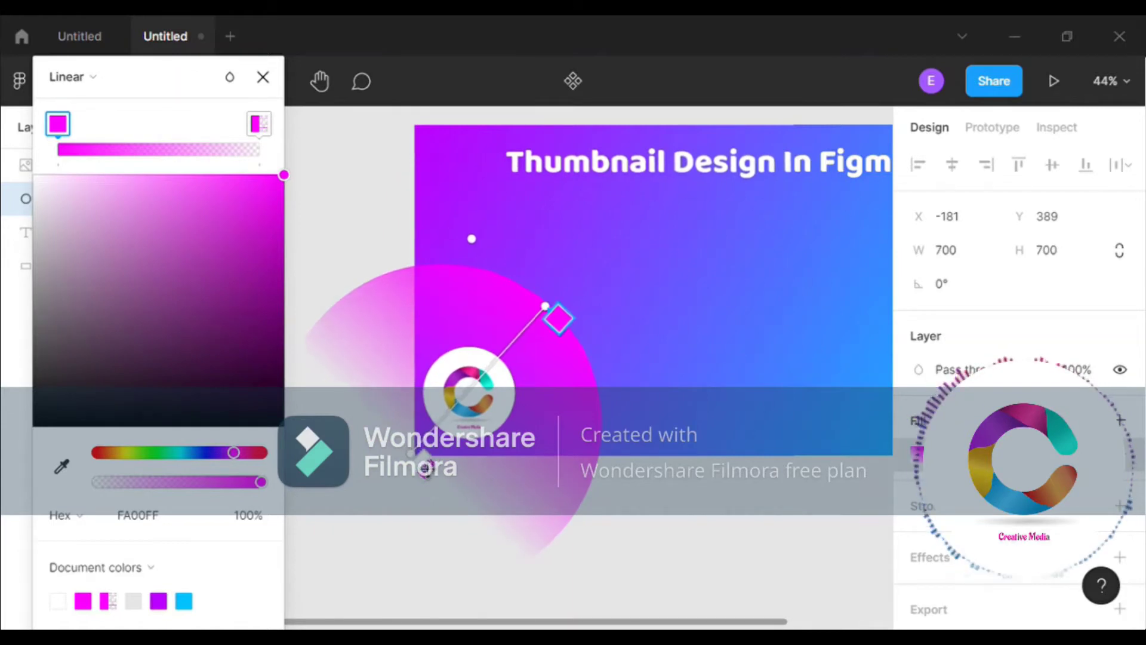
Step: Make the gradient stops opaque: a pinker magenta start and a cyan-green end
click(442, 488)
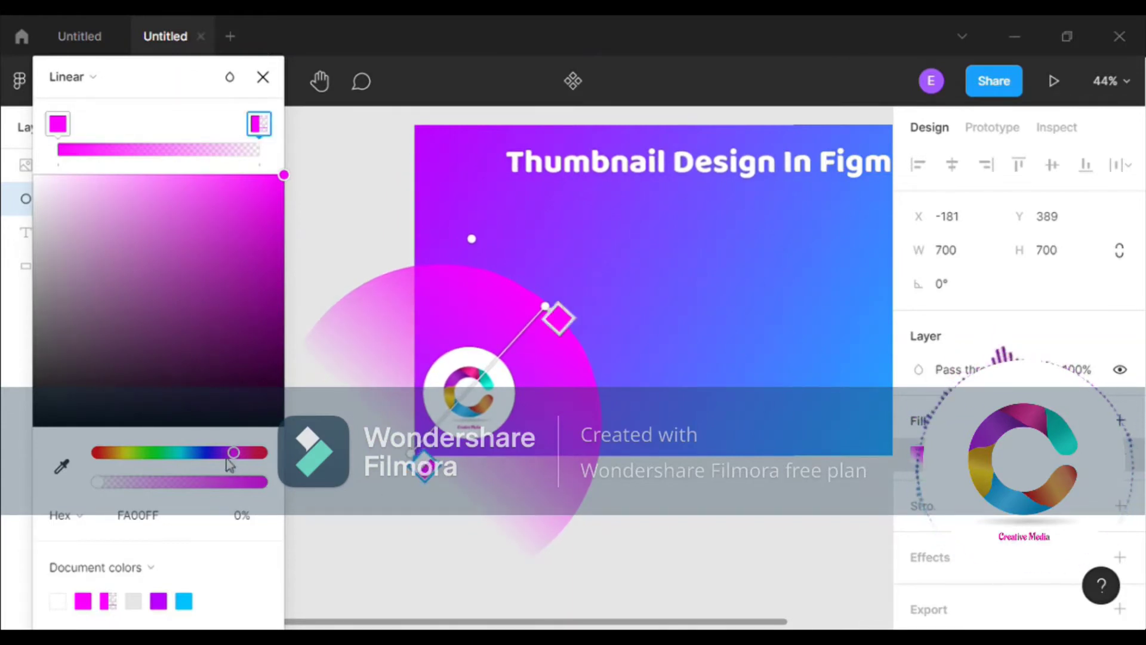
drag(232, 455, 242, 455)
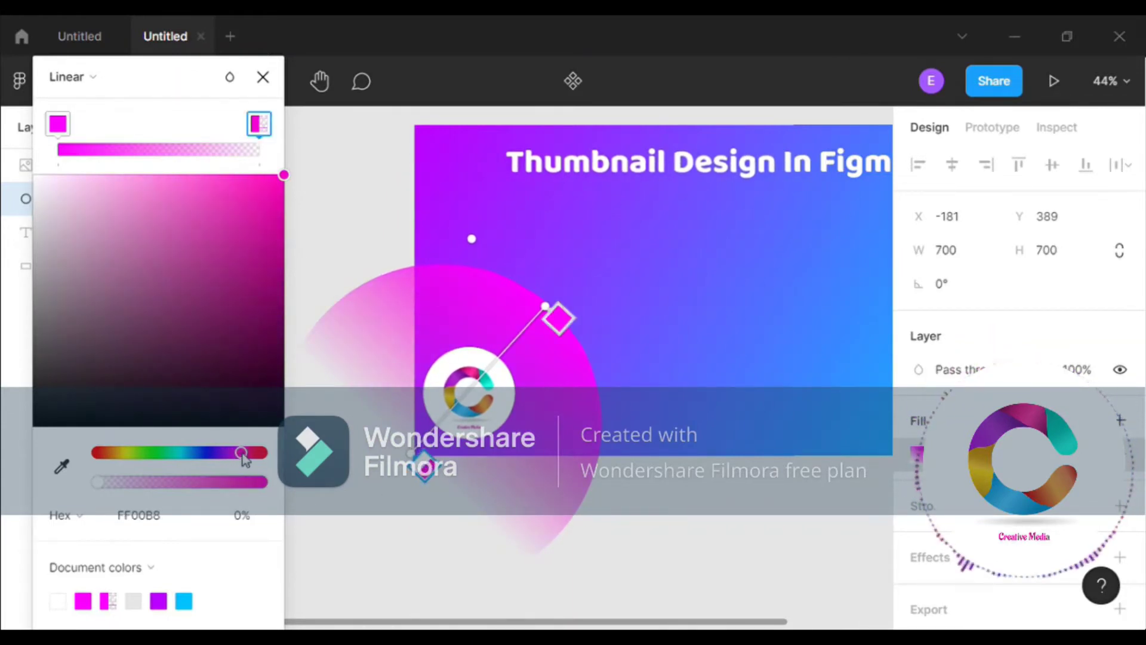
click(262, 483)
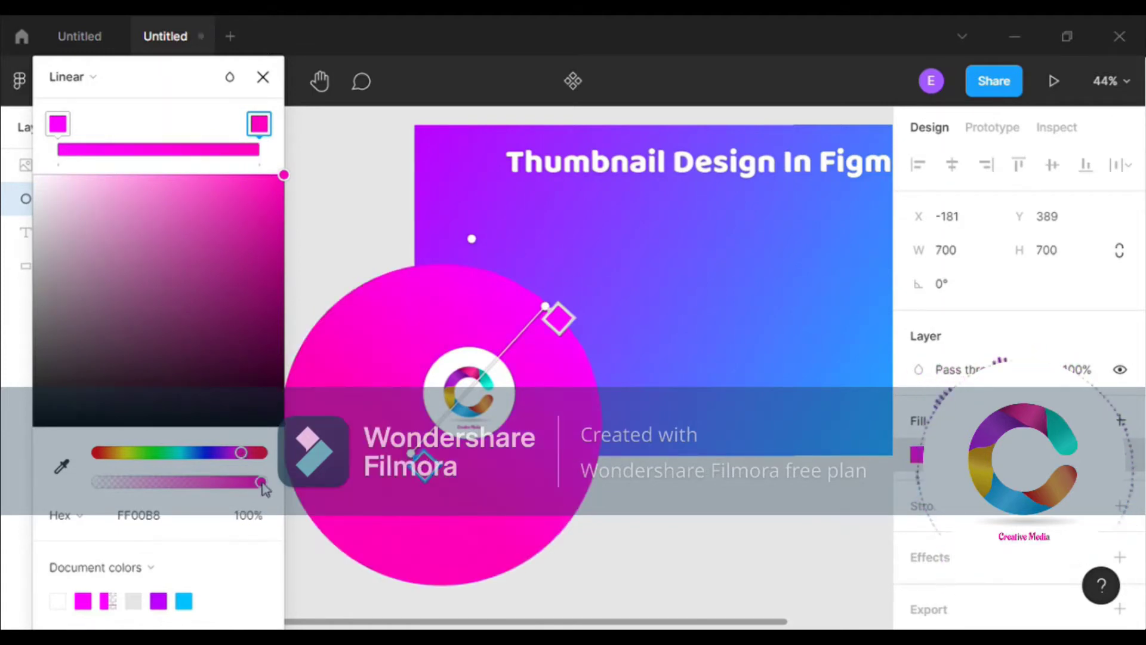
click(566, 321)
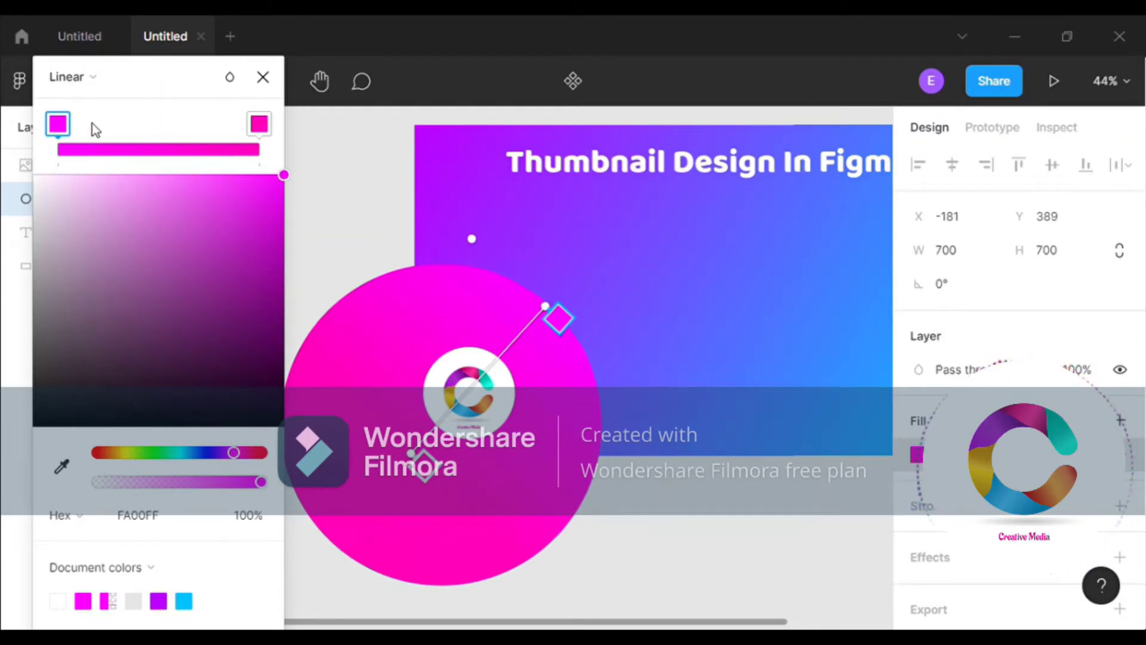
click(259, 123)
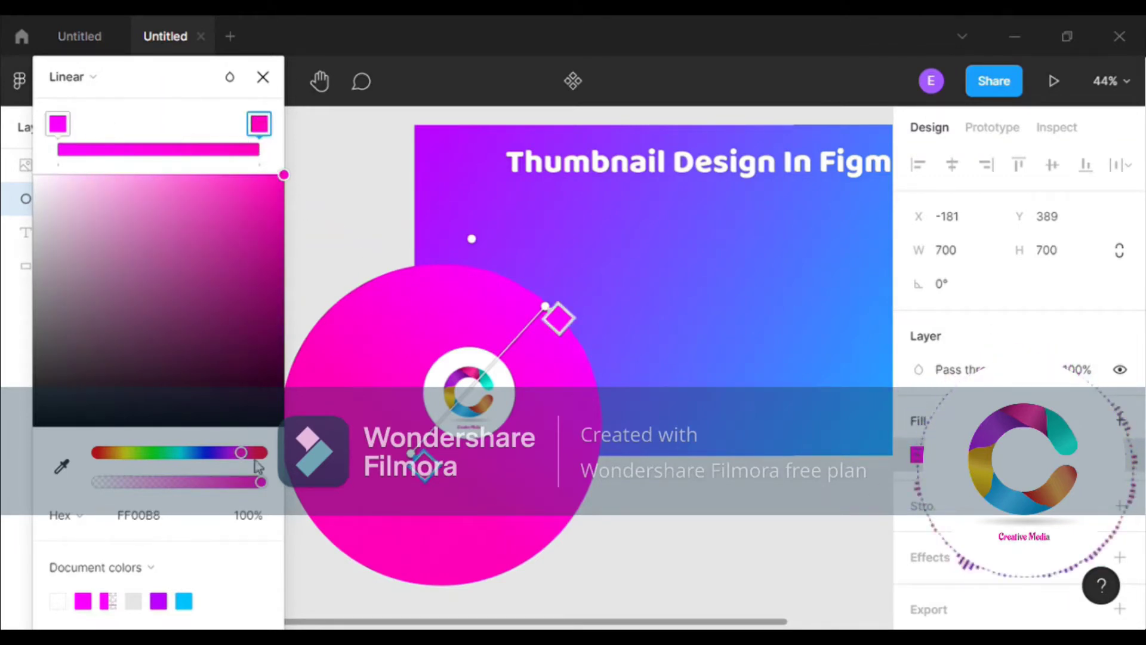
click(583, 332)
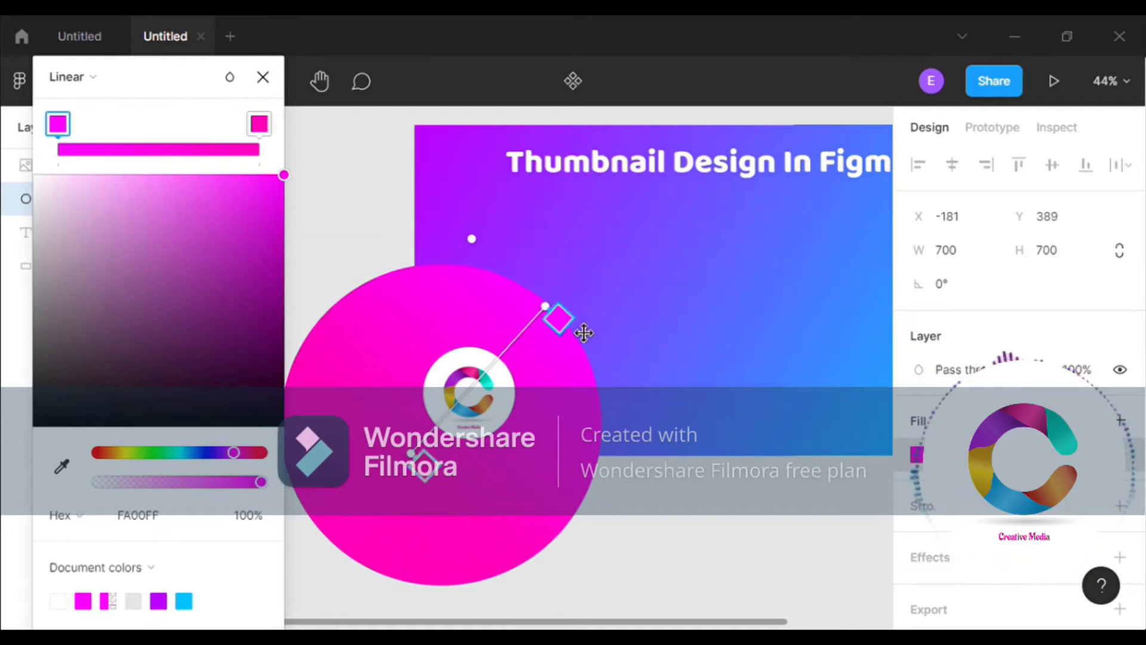
drag(234, 457, 241, 458)
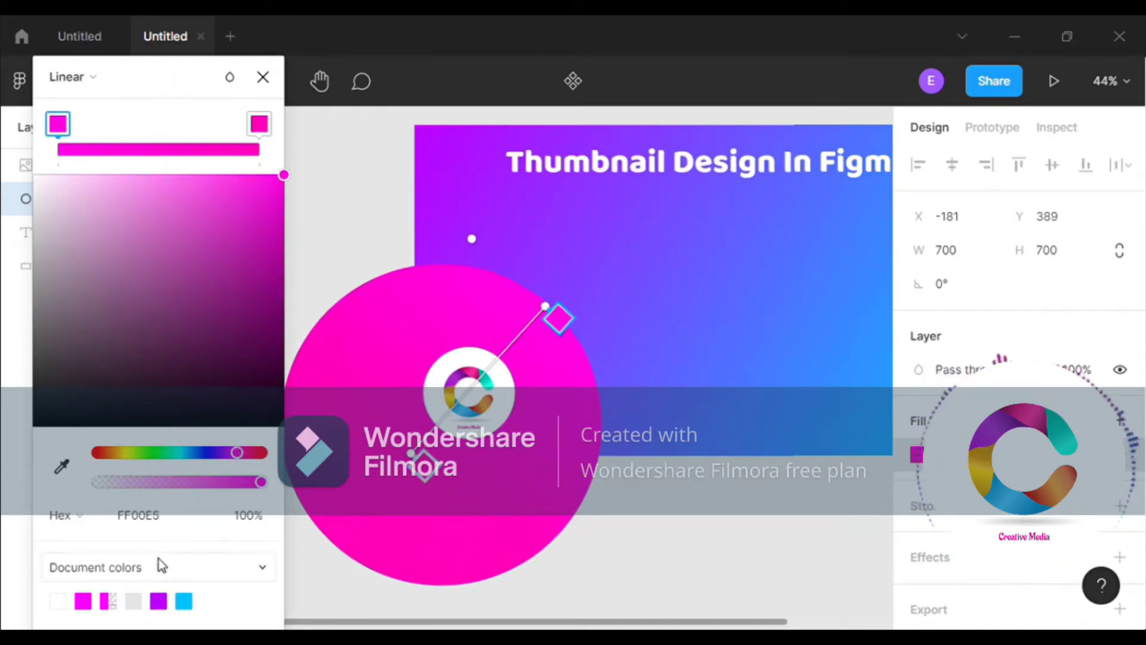
click(434, 481)
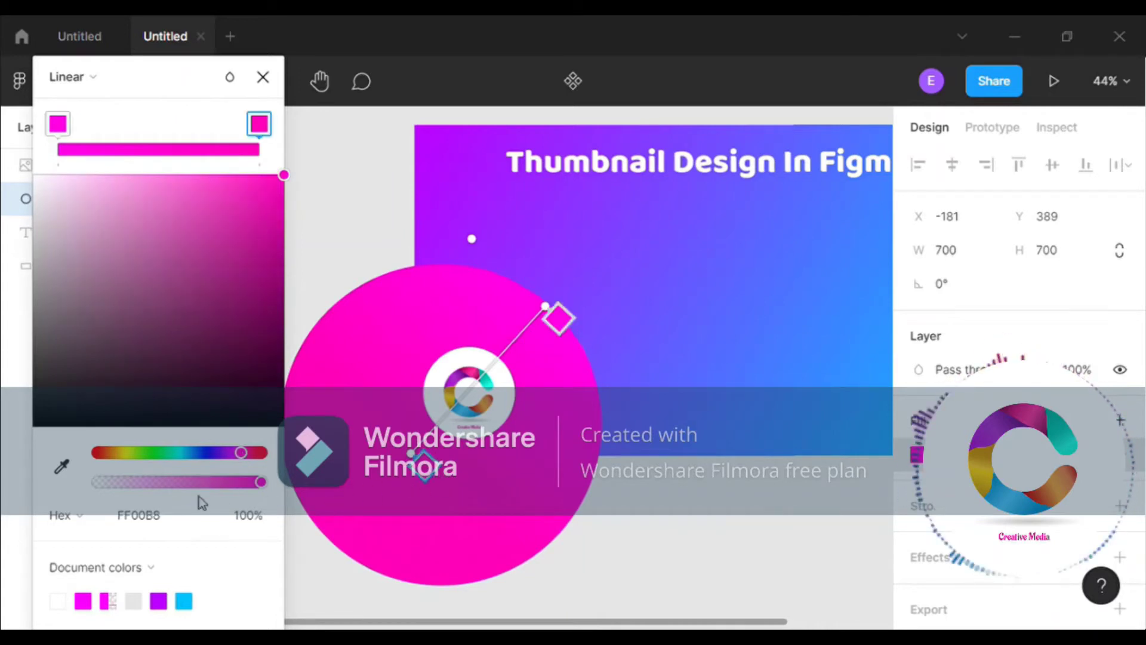
click(121, 454)
mouse_move(122, 454)
mouse_down()
mouse_move(187, 411)
mouse_move(116, 463)
mouse_move(167, 463)
mouse_up()
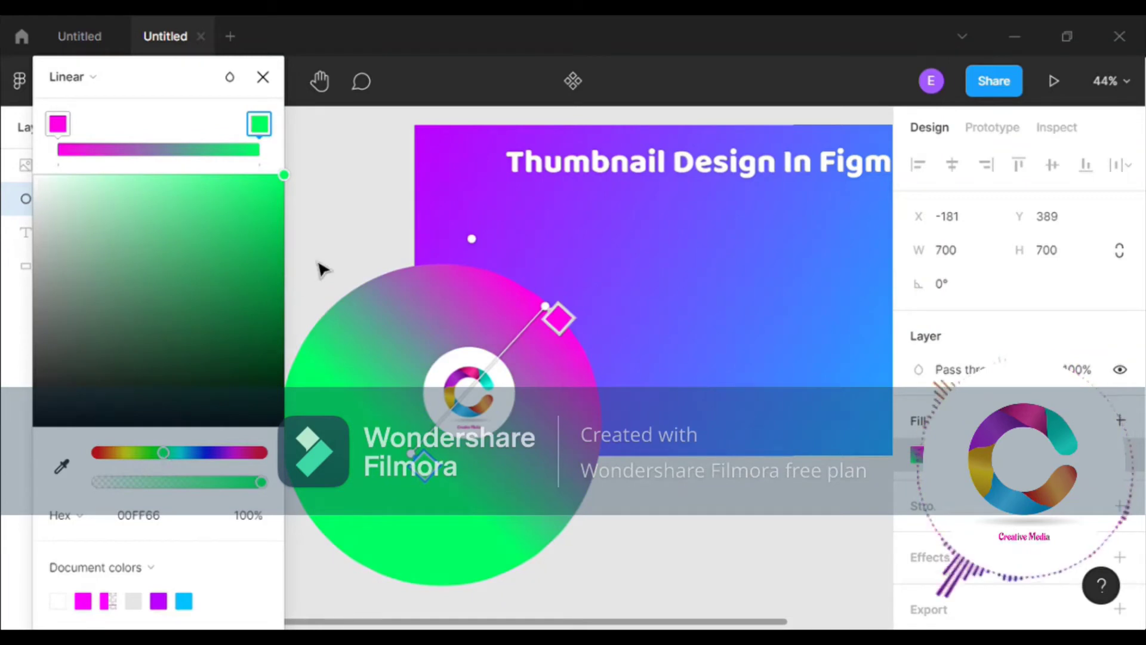
Step: Draw a wide rectangle across the gradient circle's lower half
click(263, 76)
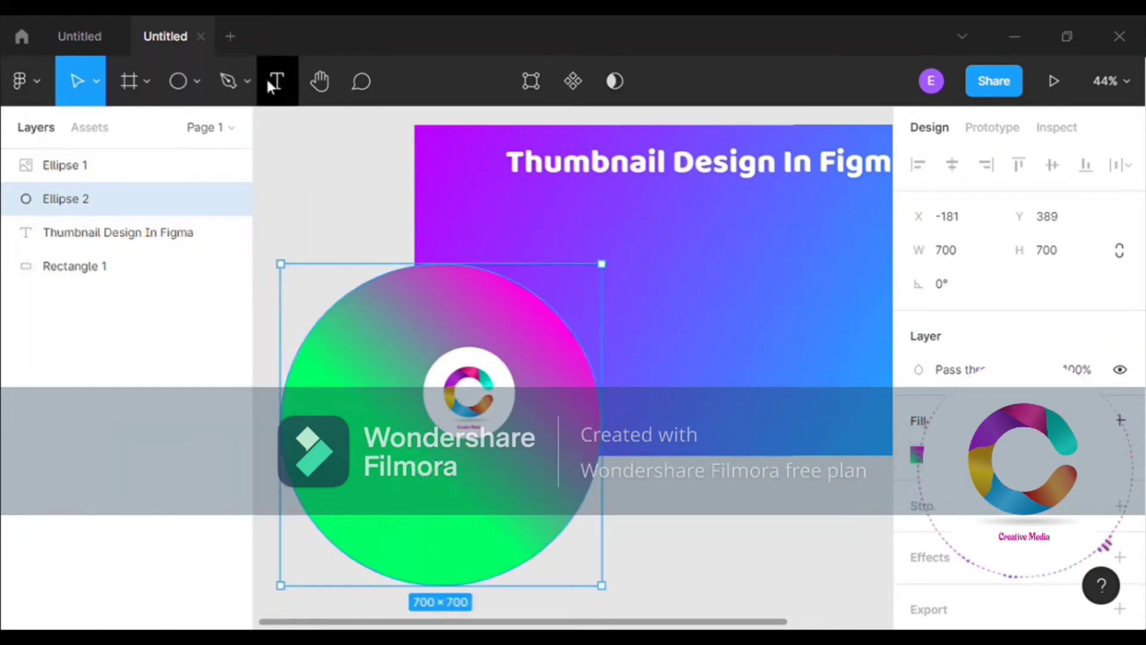
click(752, 538)
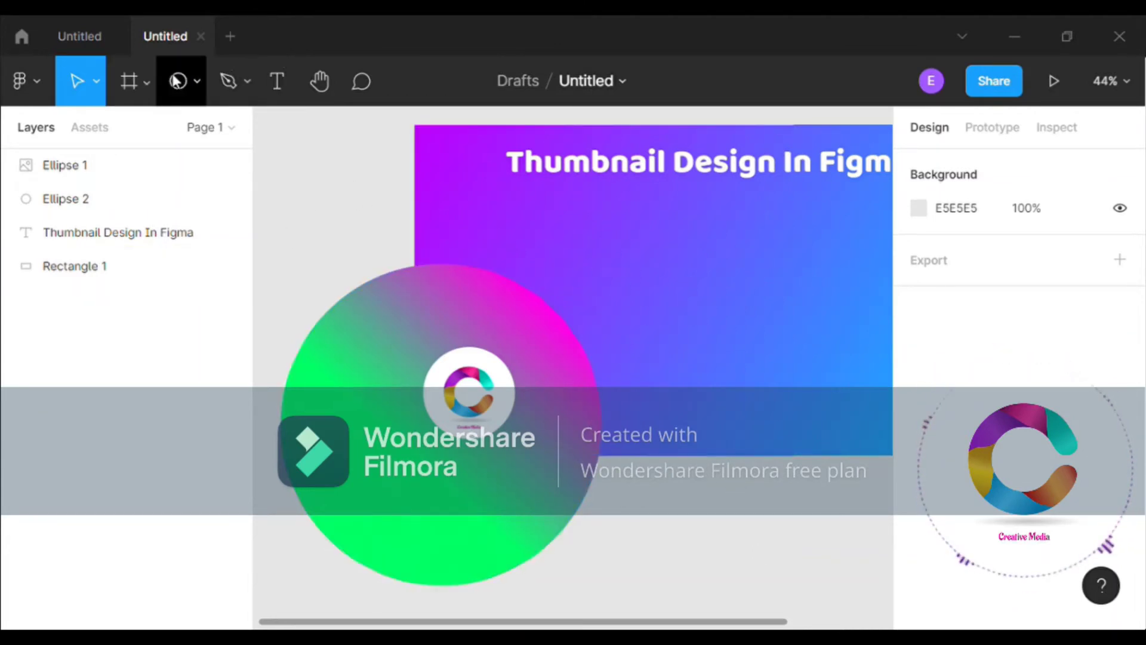
click(200, 81)
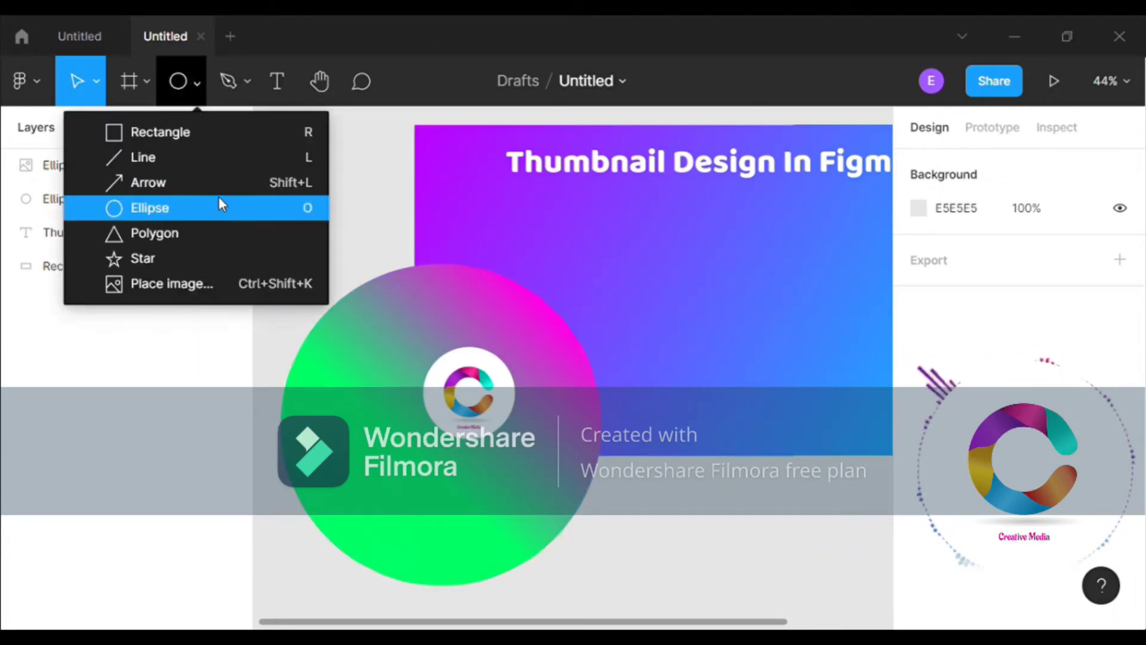
click(194, 131)
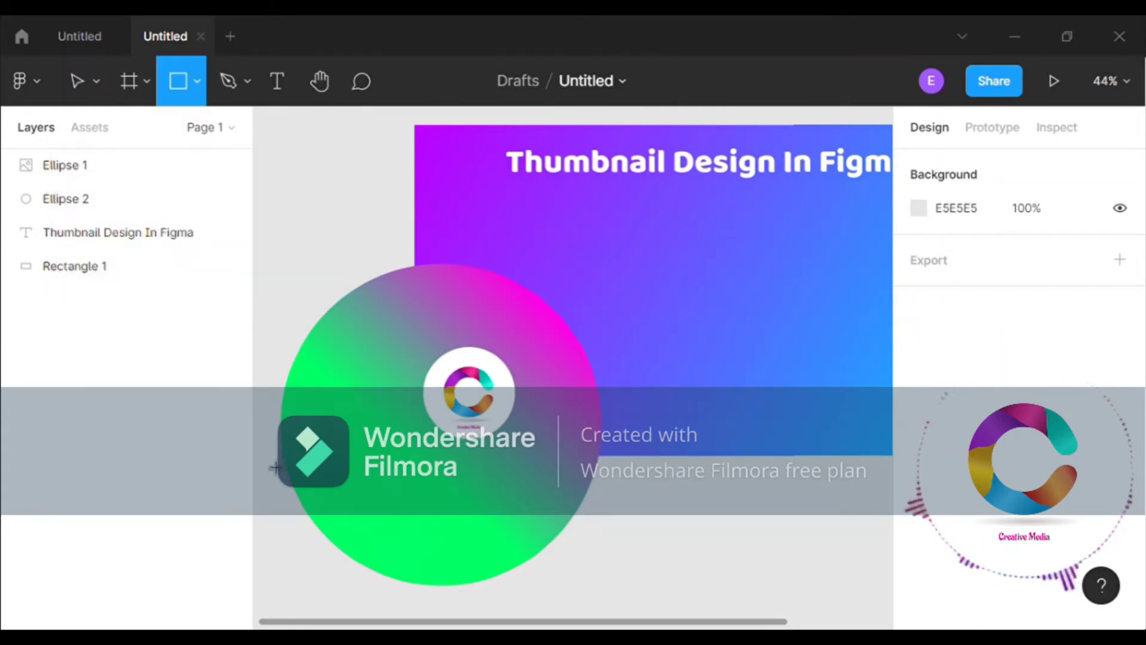
mouse_move(257, 456)
mouse_down()
mouse_move(684, 539)
mouse_move(626, 524)
mouse_up()
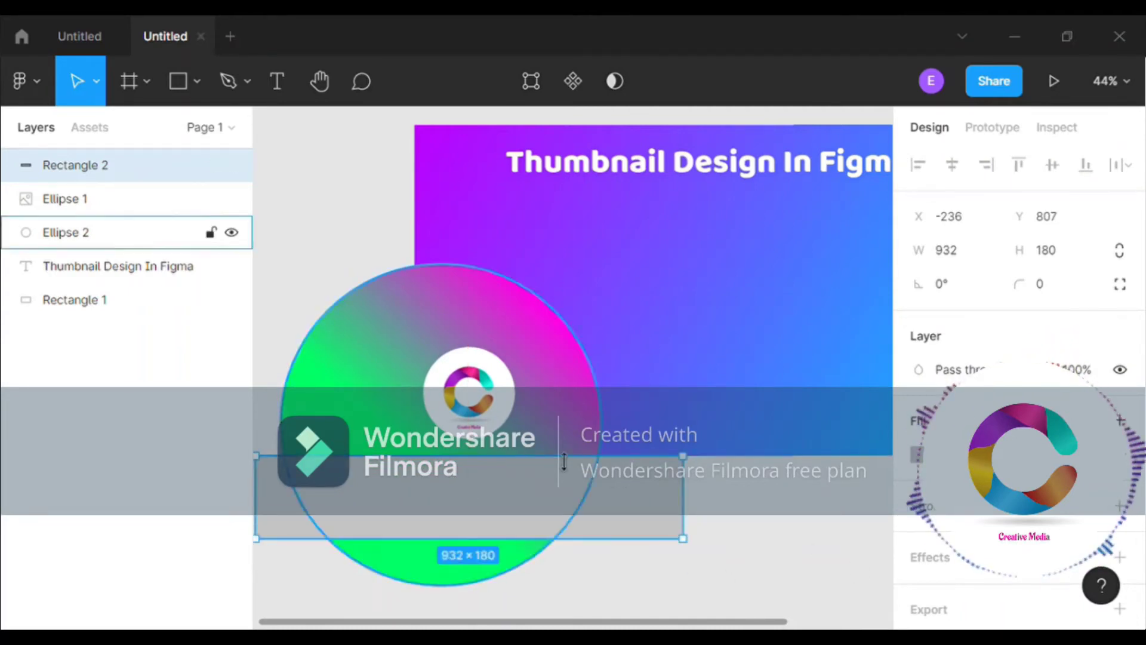
Step: Fill the rectangle light grey E5E5E5 and stretch it to height 315
click(917, 455)
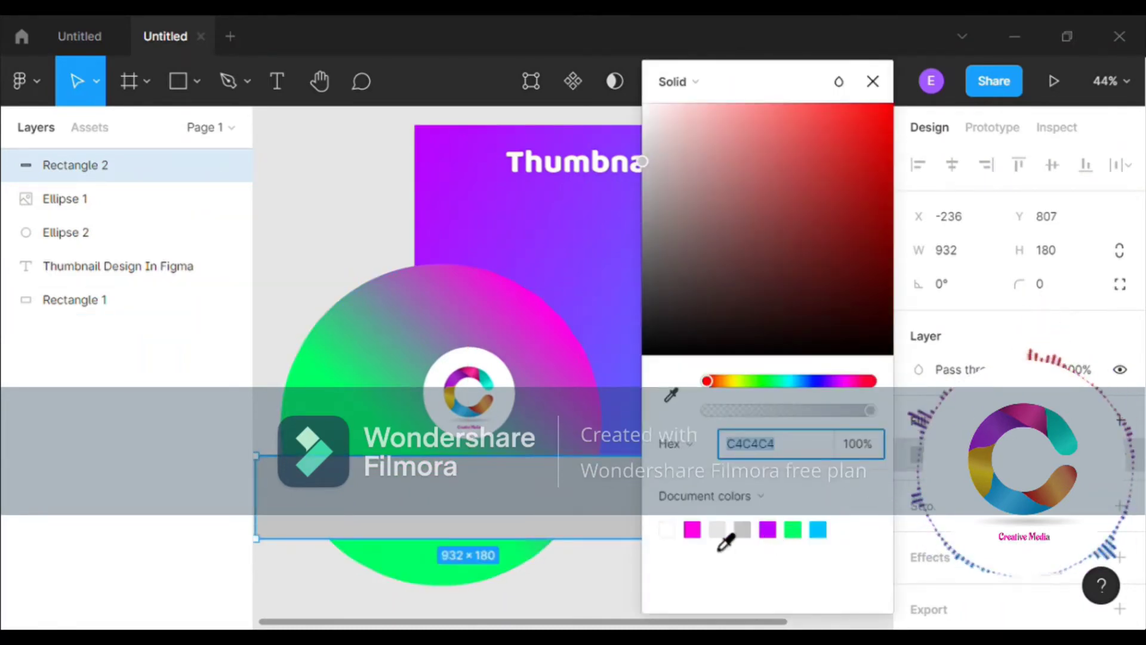
click(692, 529)
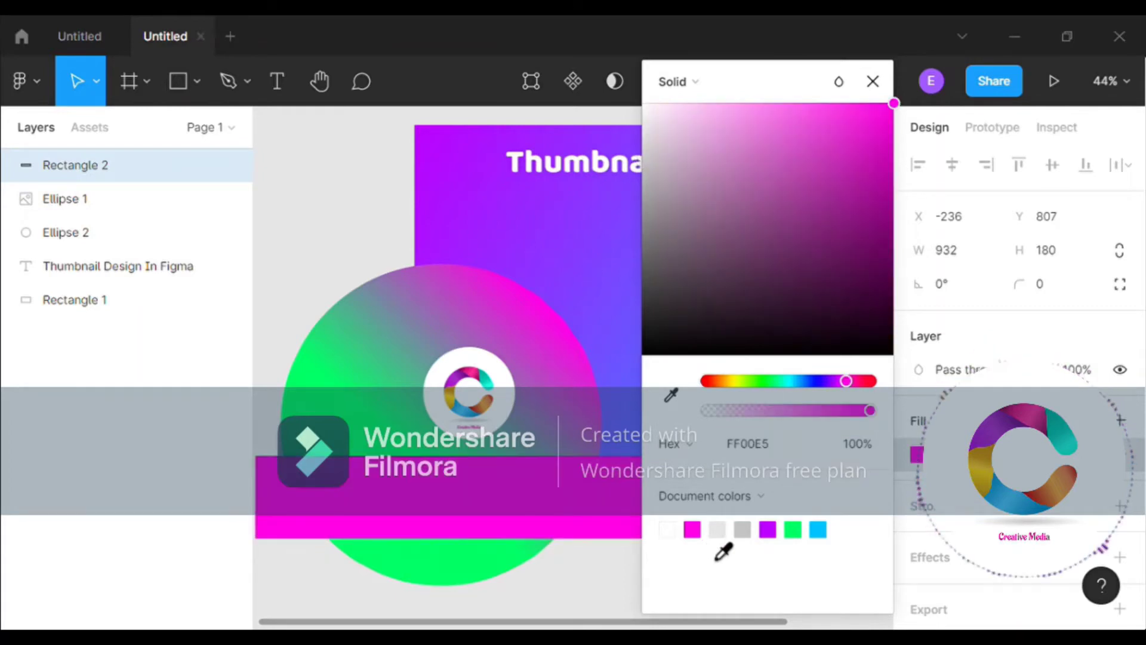
click(717, 530)
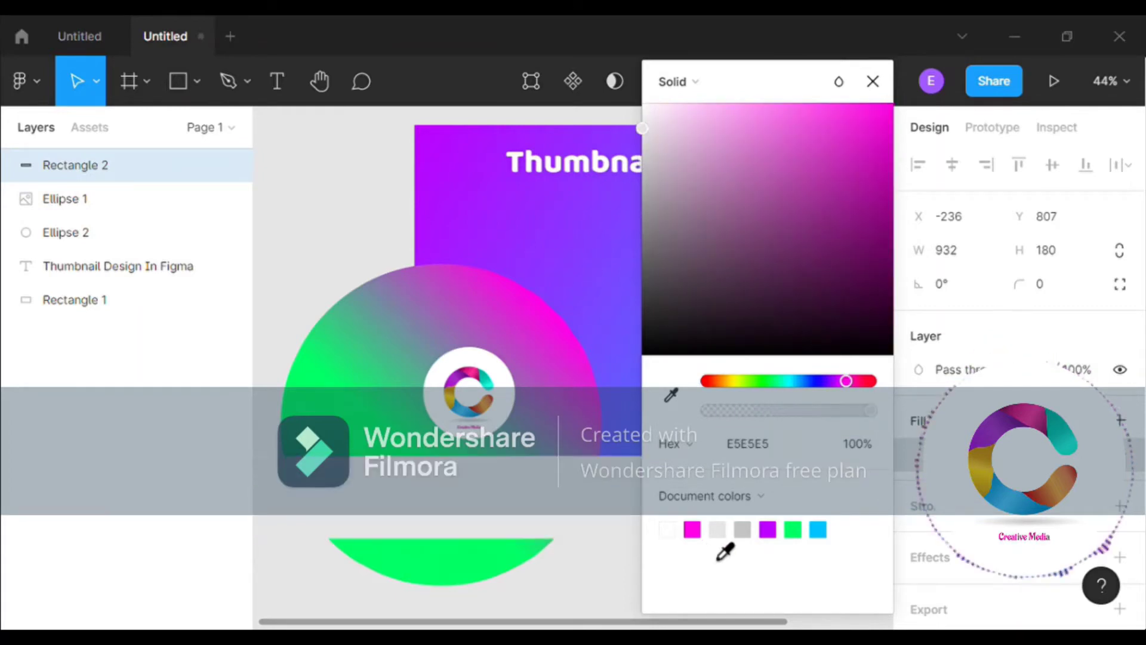
click(873, 81)
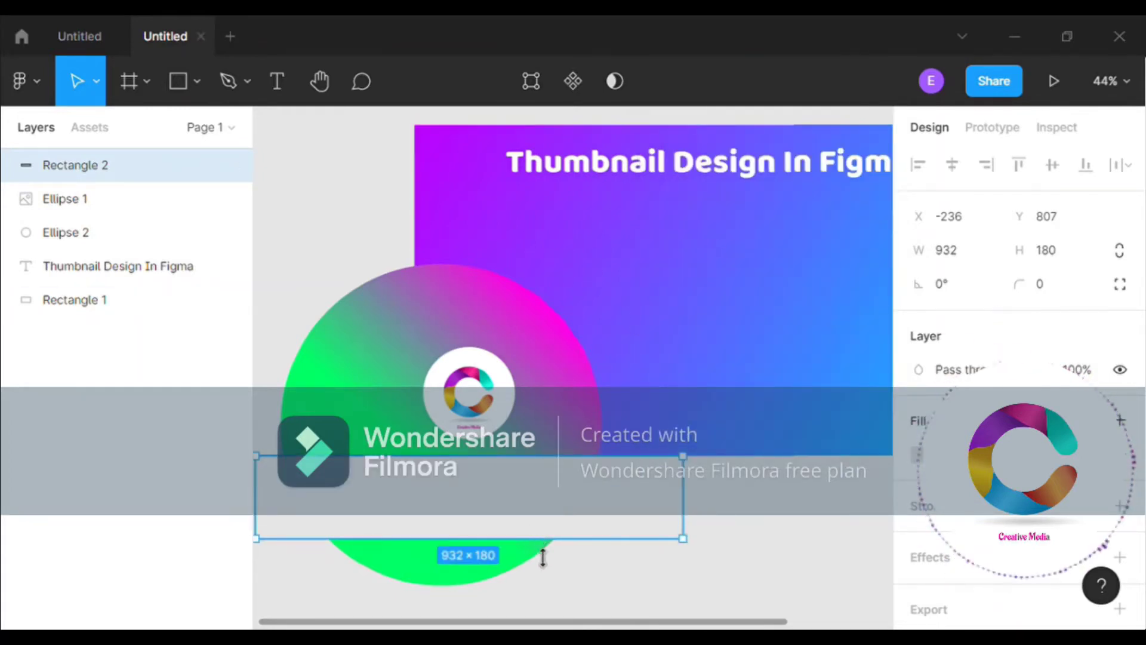
drag(542, 558, 553, 614)
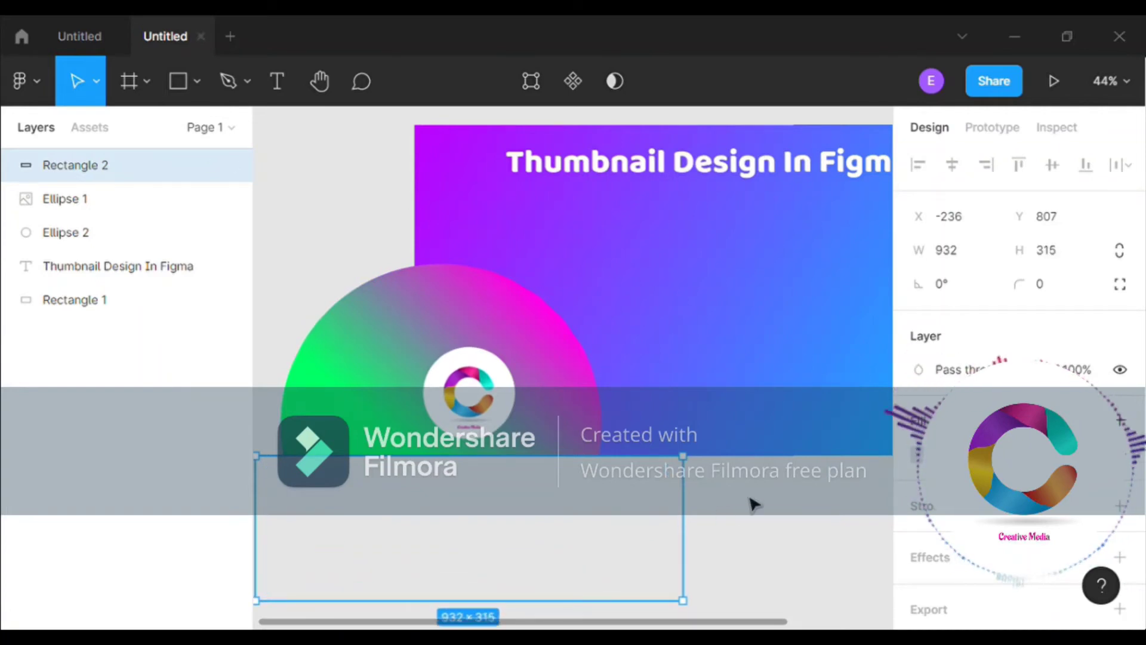
click(772, 518)
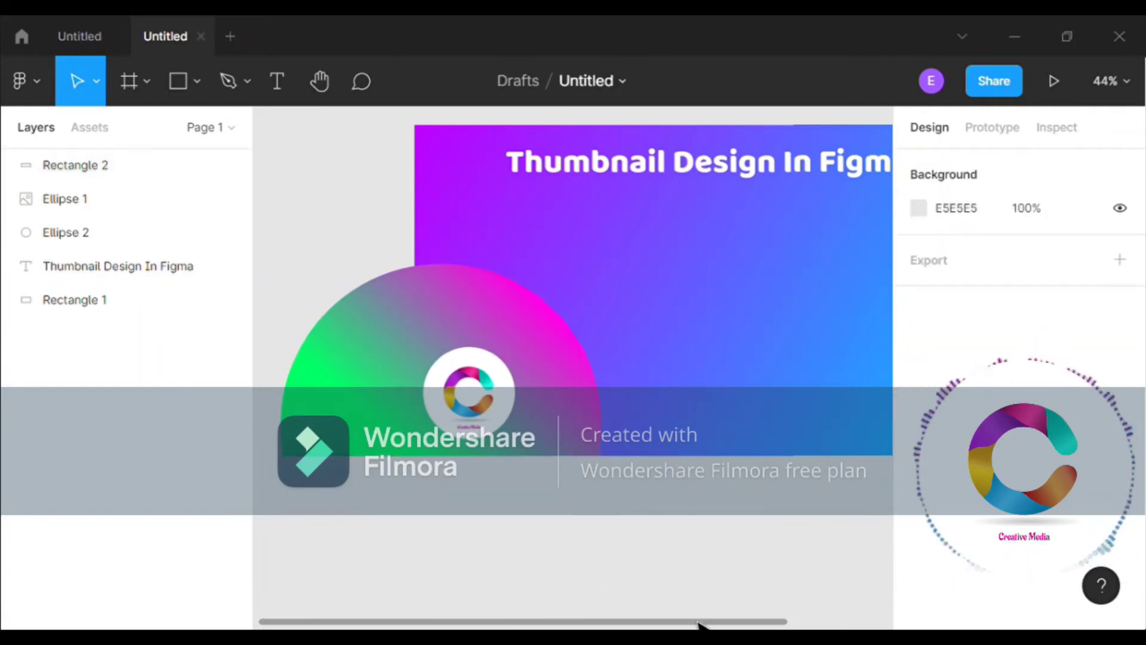
drag(697, 627, 642, 627)
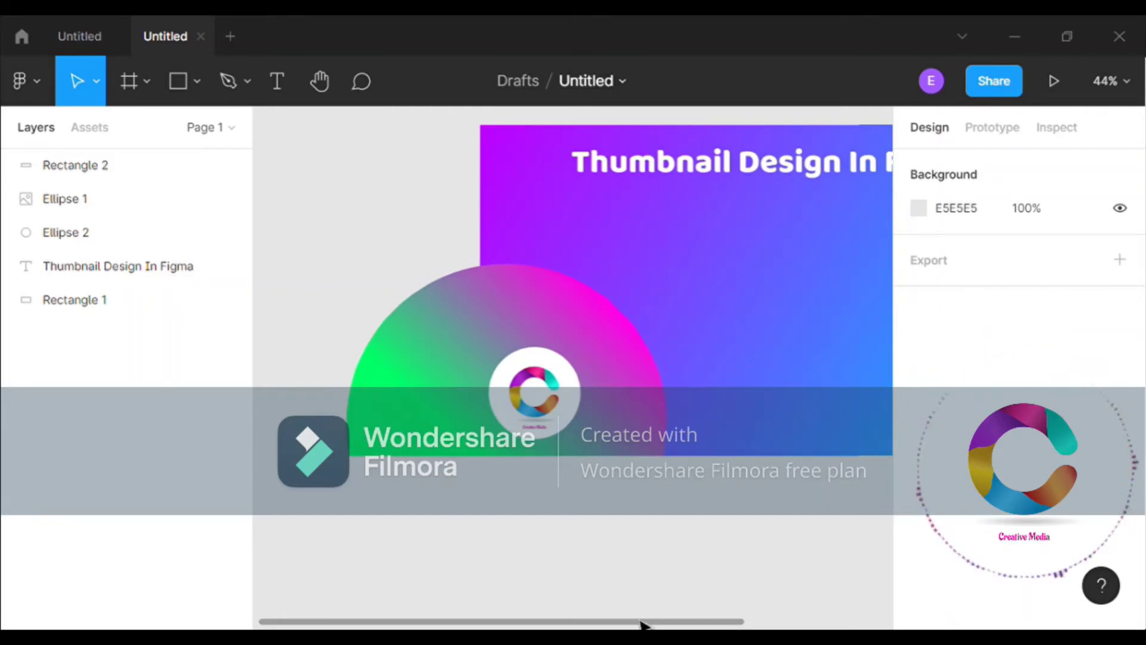
Step: Duplicate the grey covering rectangle and rotate the copy to 90°
click(585, 572)
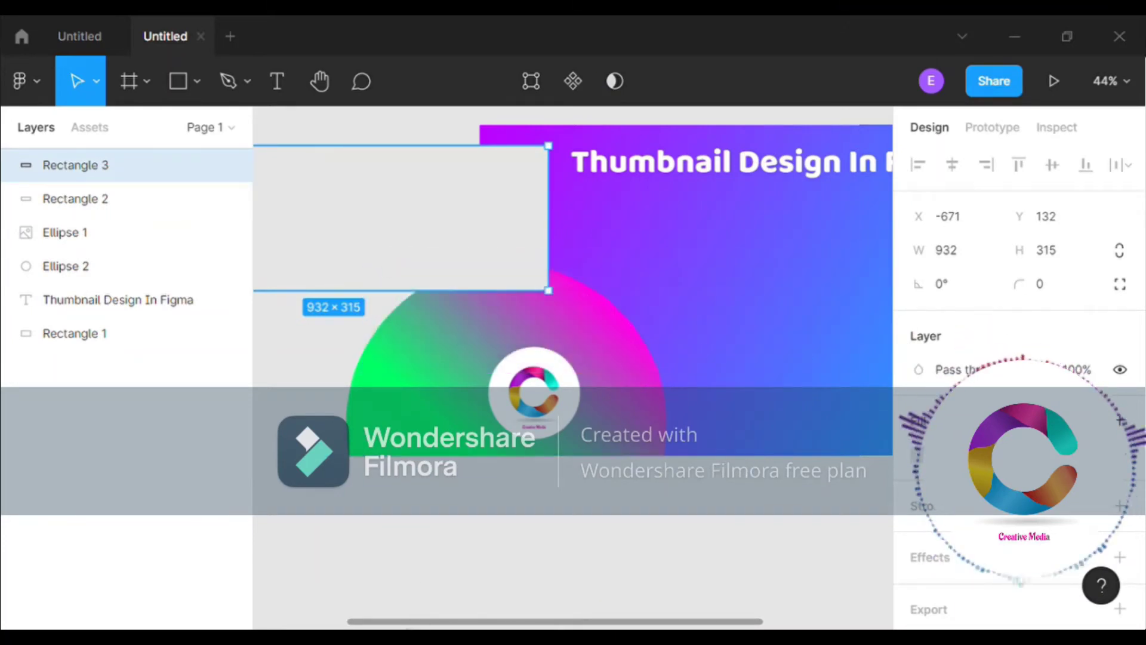
drag(370, 621, 282, 621)
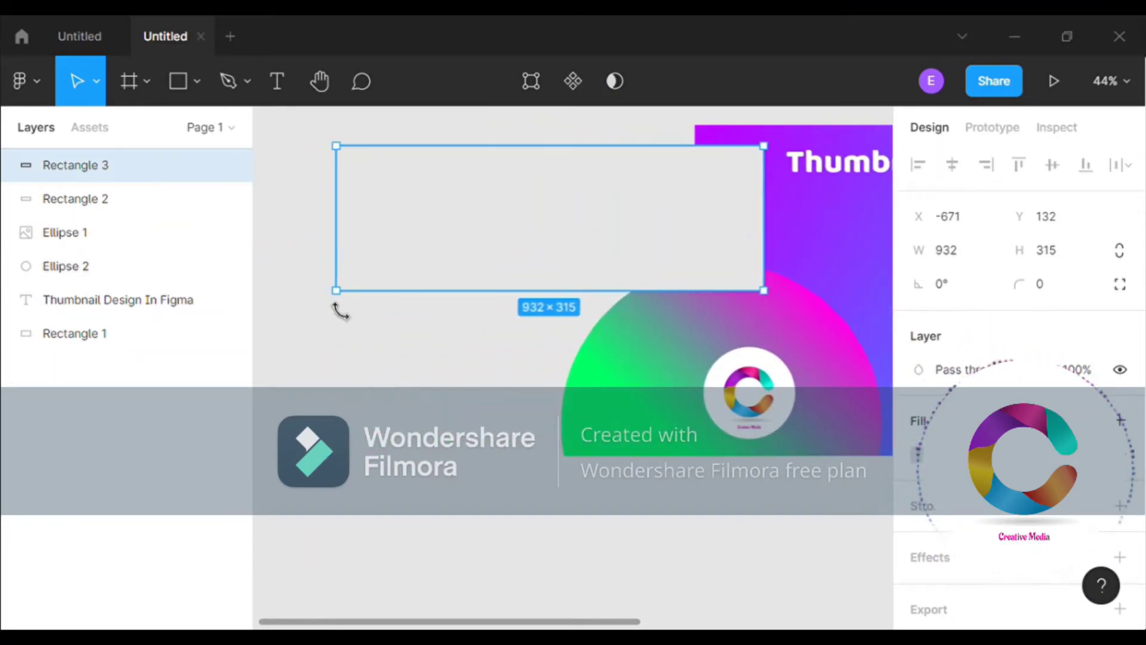
mouse_move(340, 306)
mouse_down()
mouse_move(580, 404)
mouse_move(613, 386)
mouse_up()
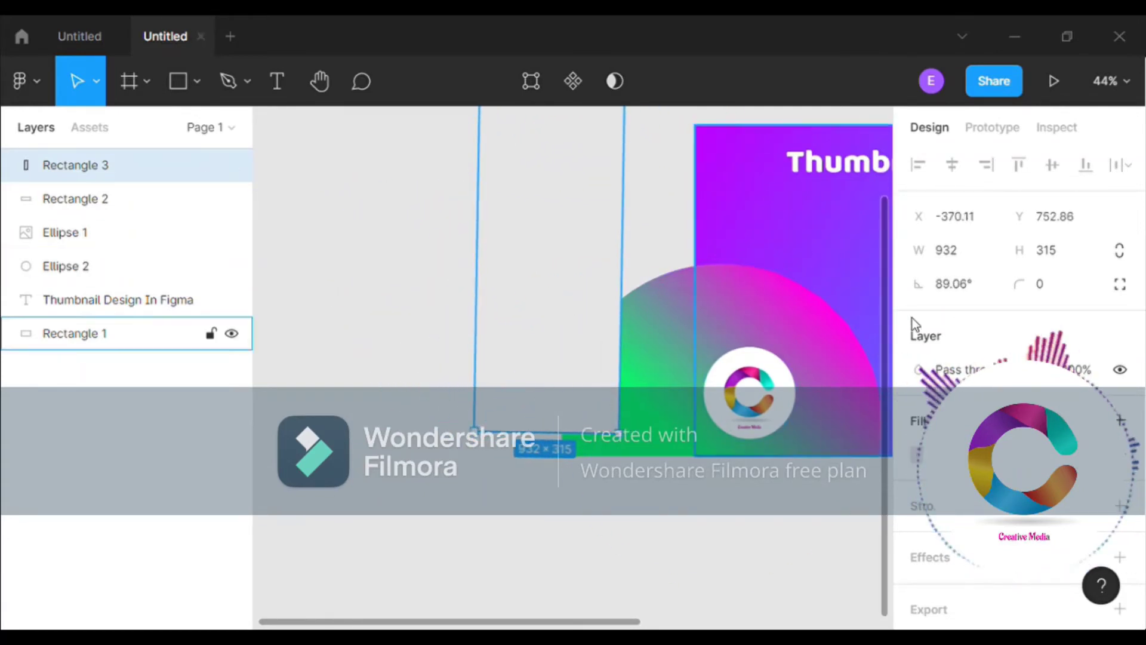
click(976, 284)
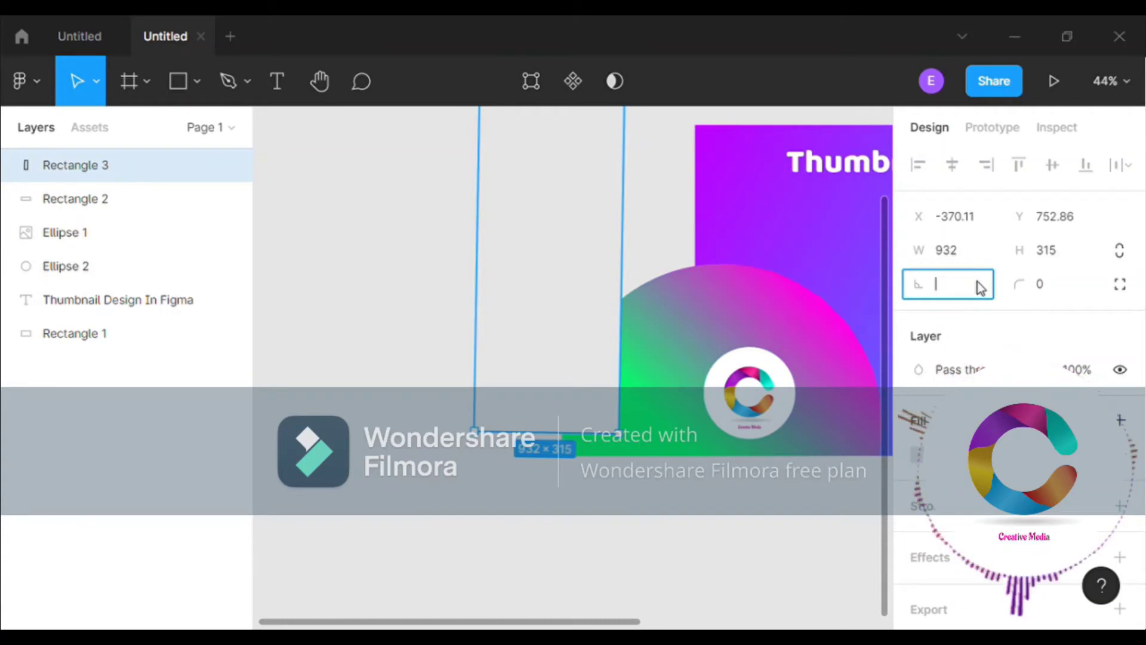
text(90)
click(379, 289)
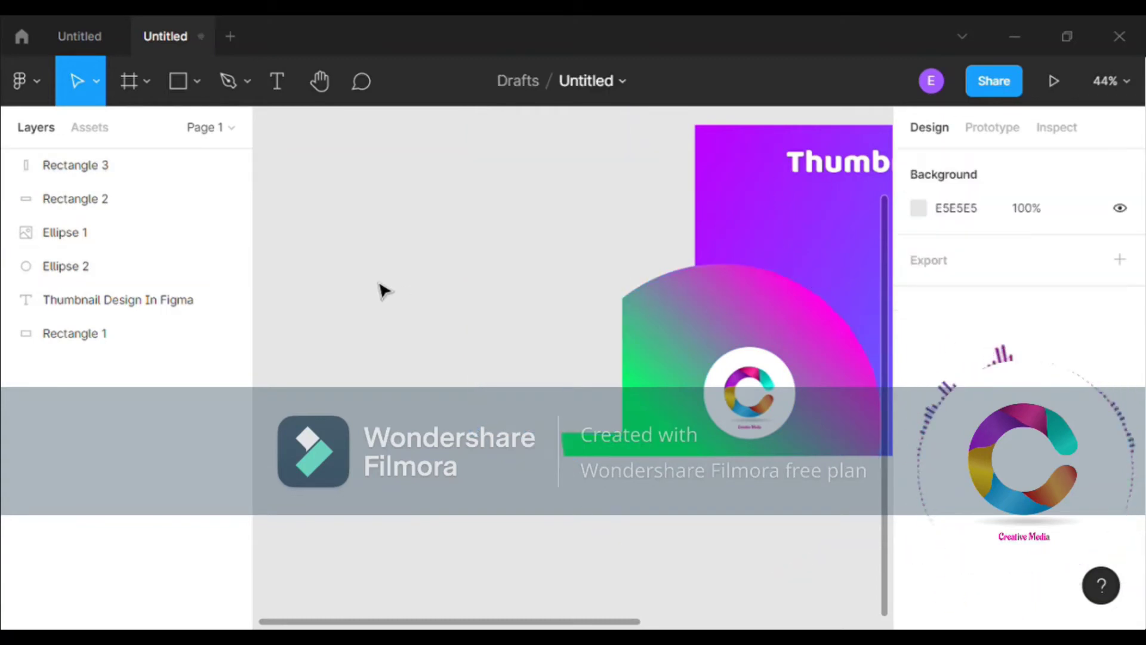
Step: Move the rotated rectangle over the circle's left half
click(528, 276)
mouse_move(573, 316)
mouse_down()
mouse_move(612, 352)
mouse_move(599, 335)
mouse_up()
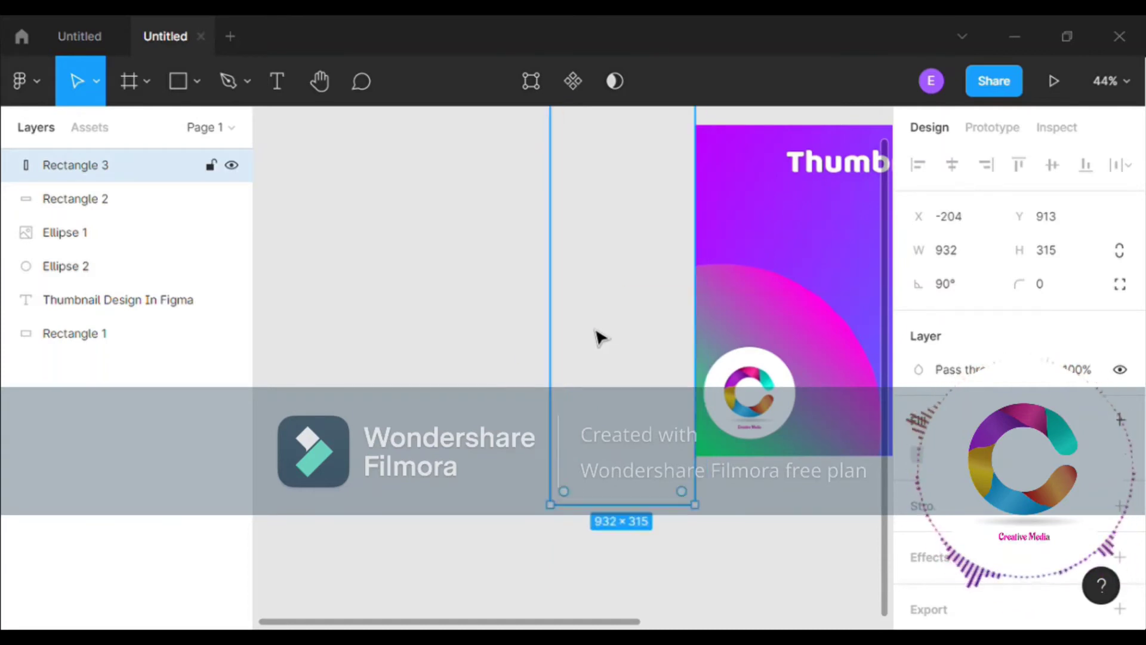
click(470, 332)
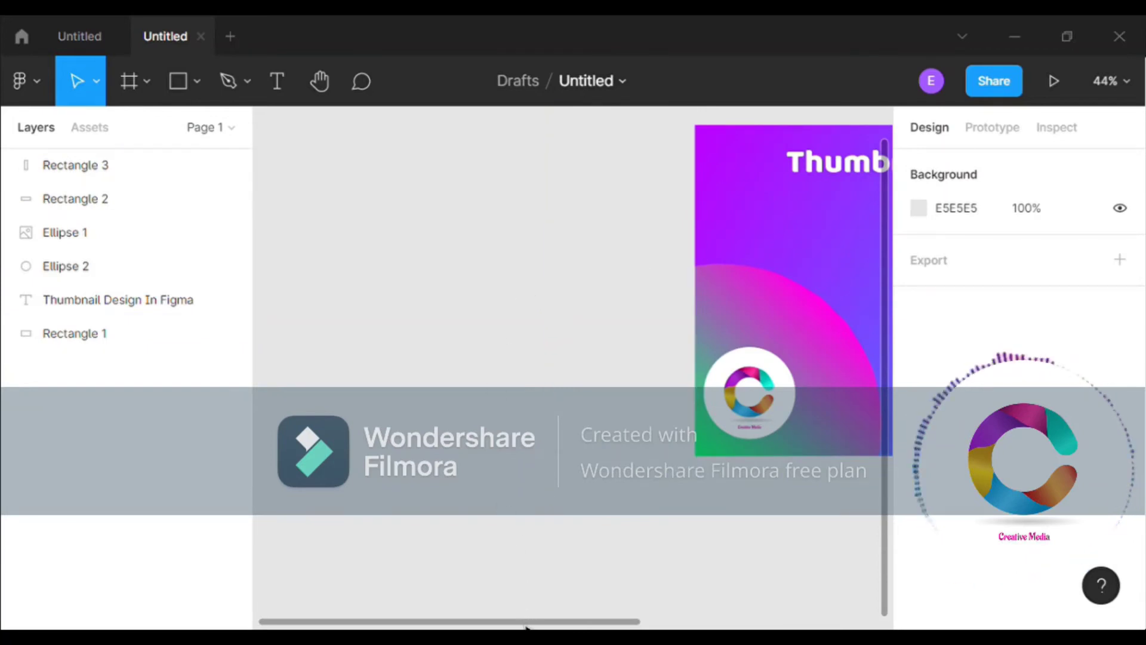
drag(526, 622, 796, 587)
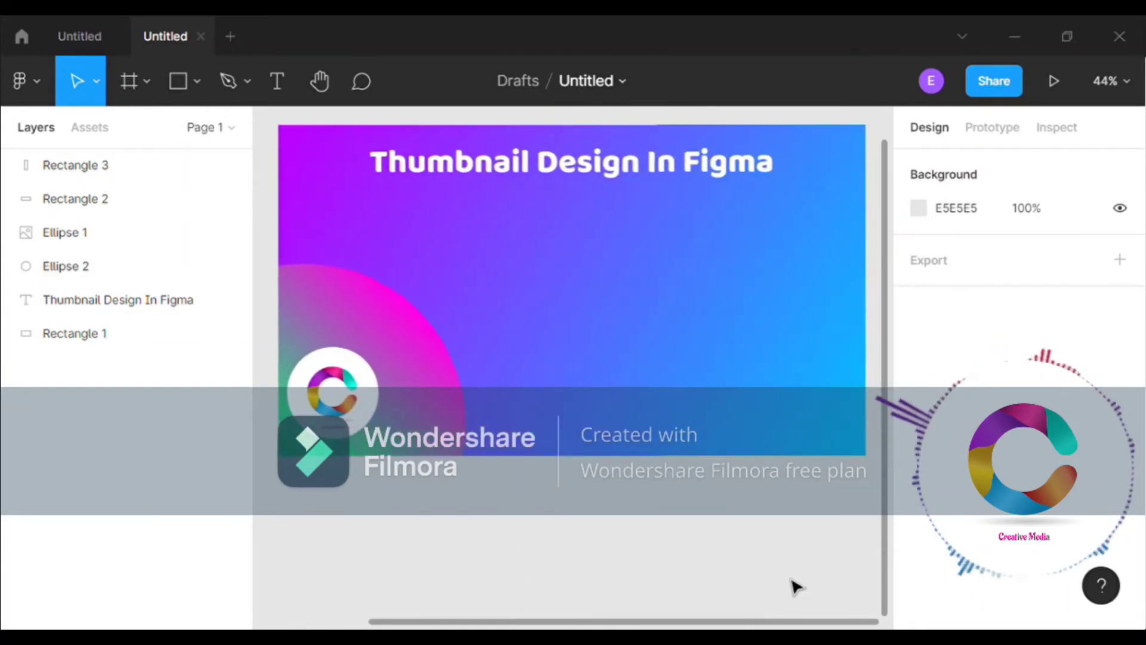
Step: Fit the thumbnail in view and add 'full tutorial' text at its lower right
click(1120, 96)
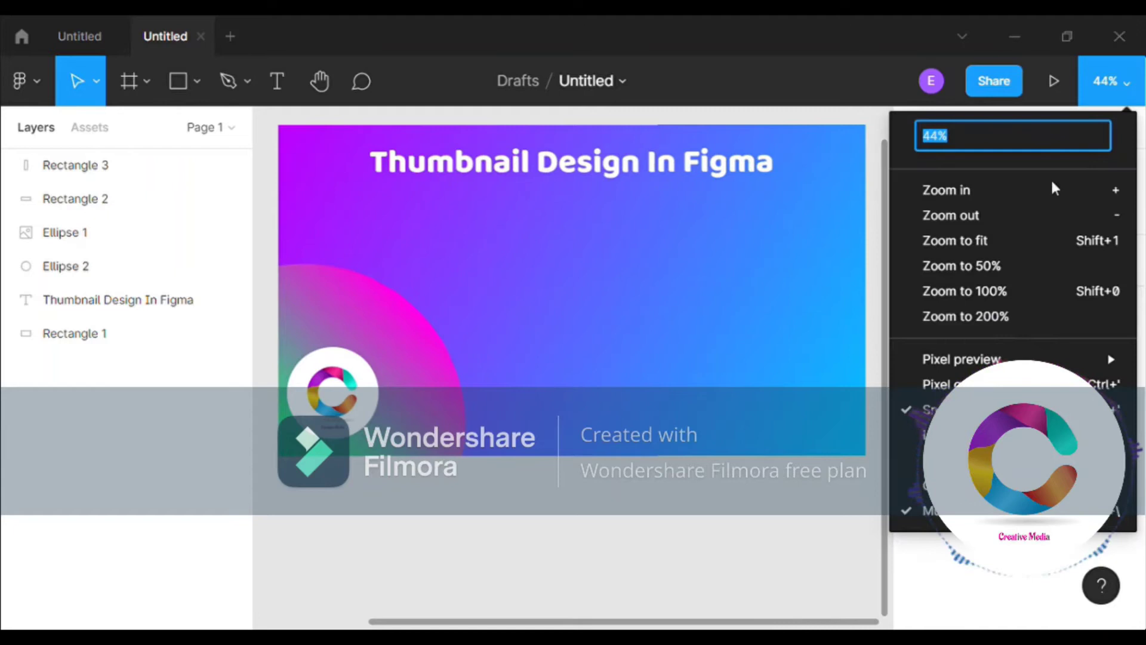
click(1014, 255)
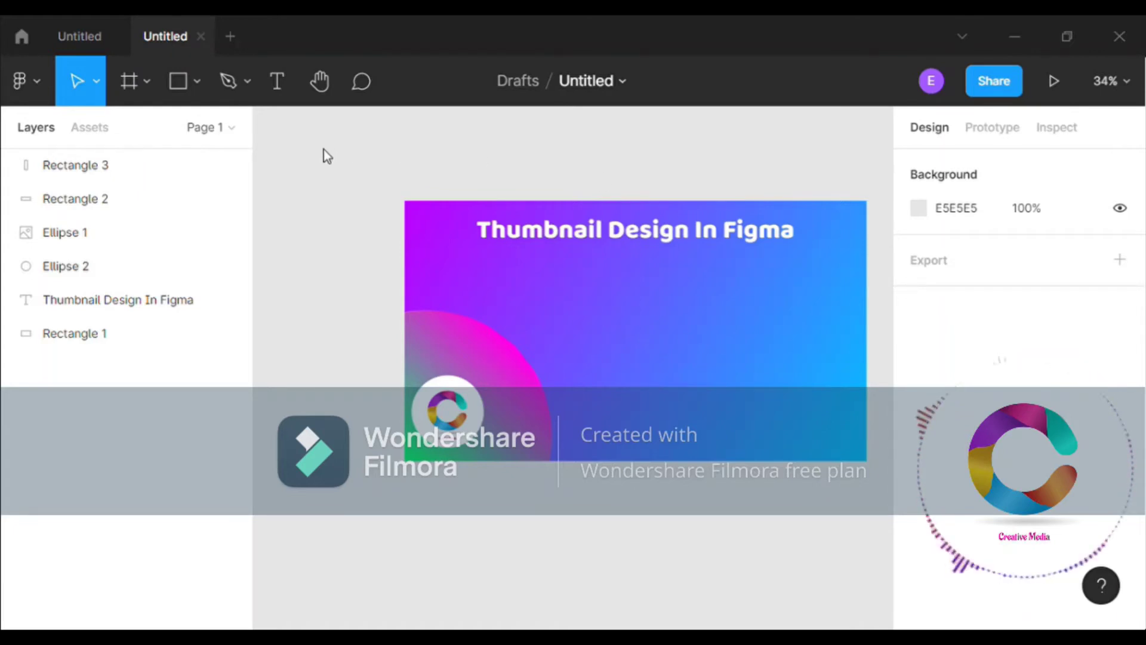
click(276, 96)
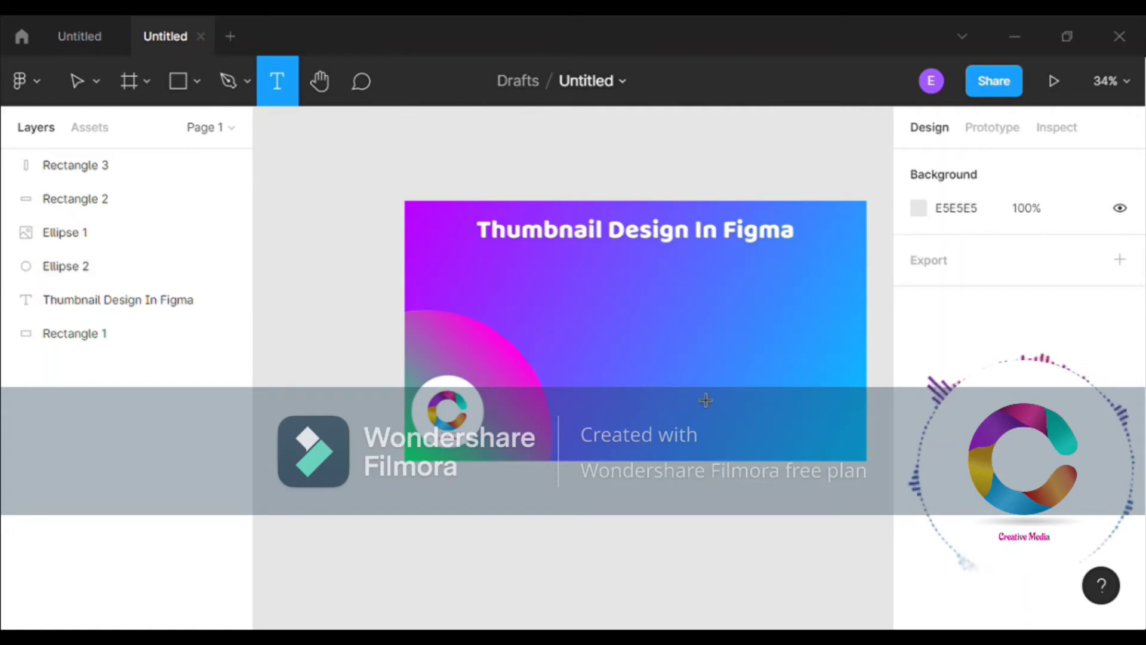
click(691, 387)
text(fu)
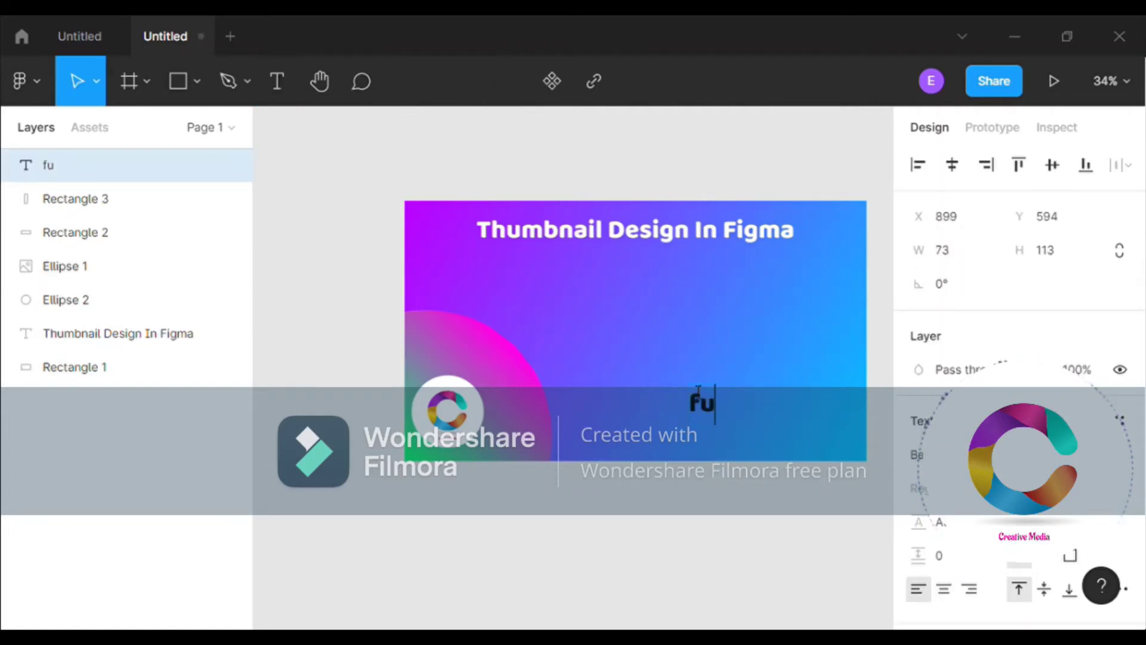
text(ll t)
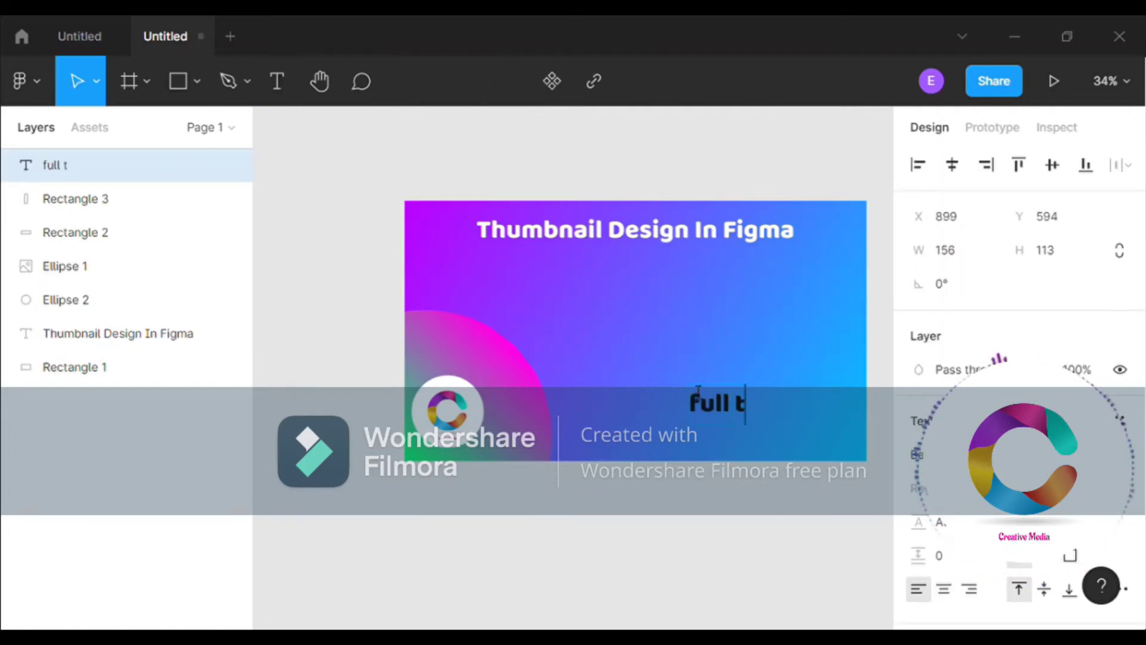
text(utoria)
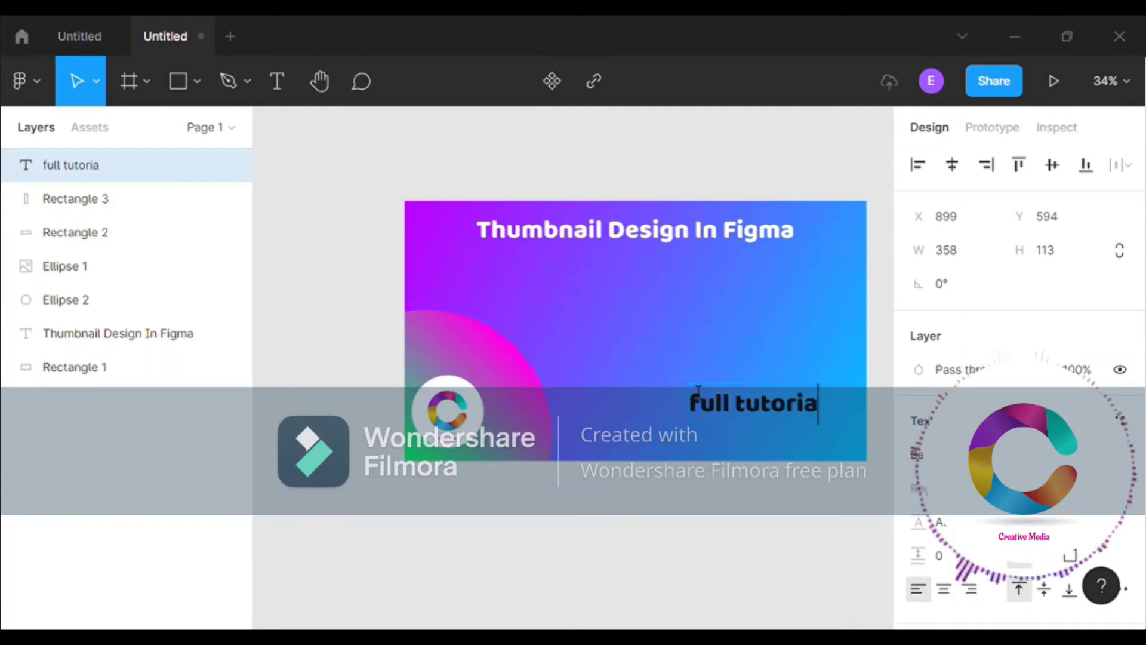
text(l)
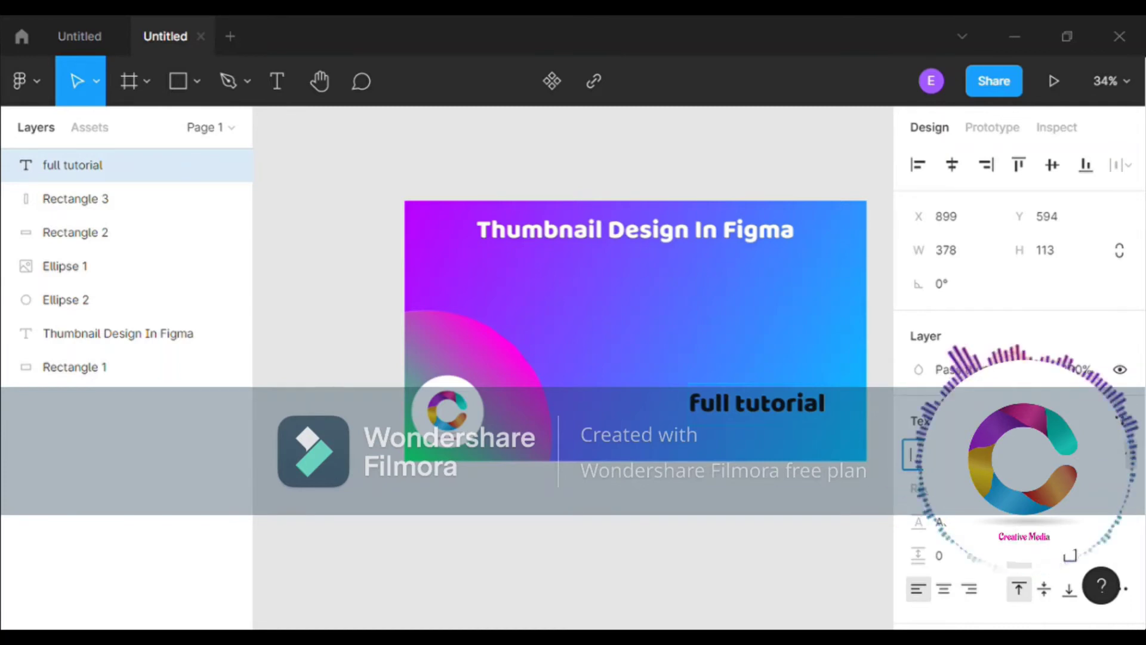
Step: Set the 'full tutorial' font to Knewave and move it toward the bottom-right corner
text(K2)
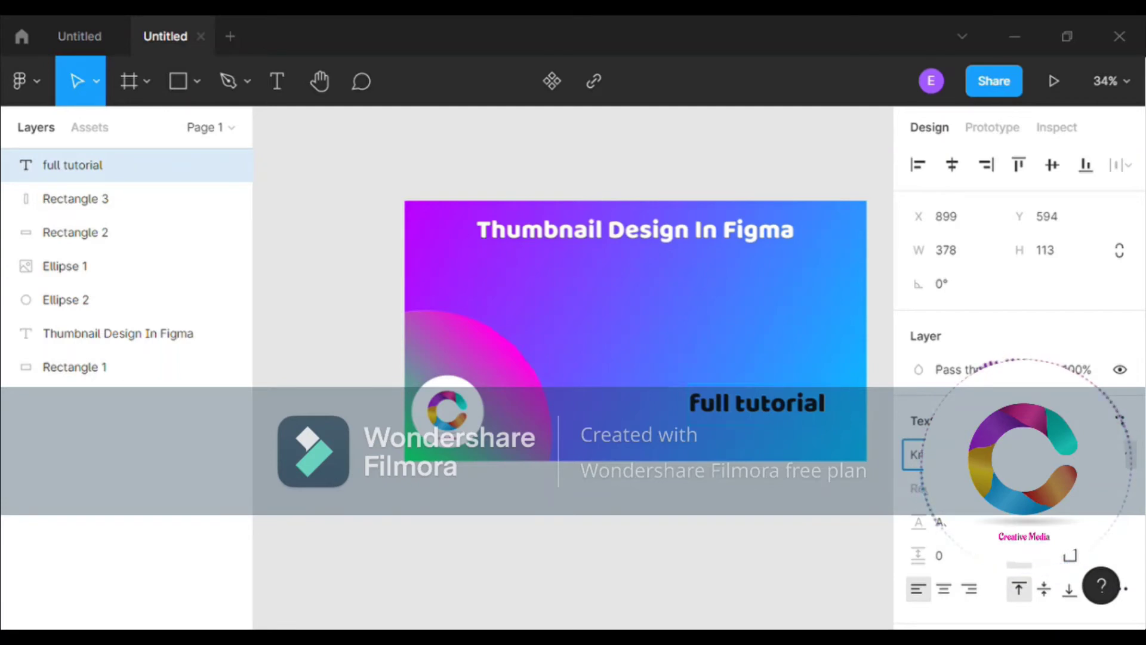
key(Return)
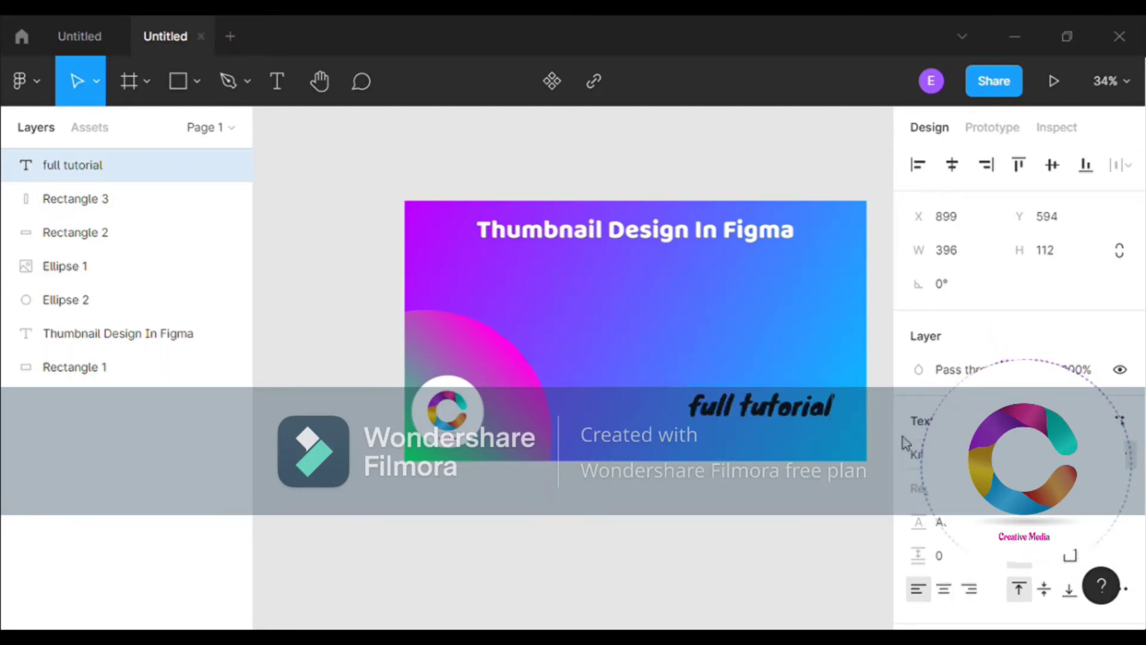
key(Escape)
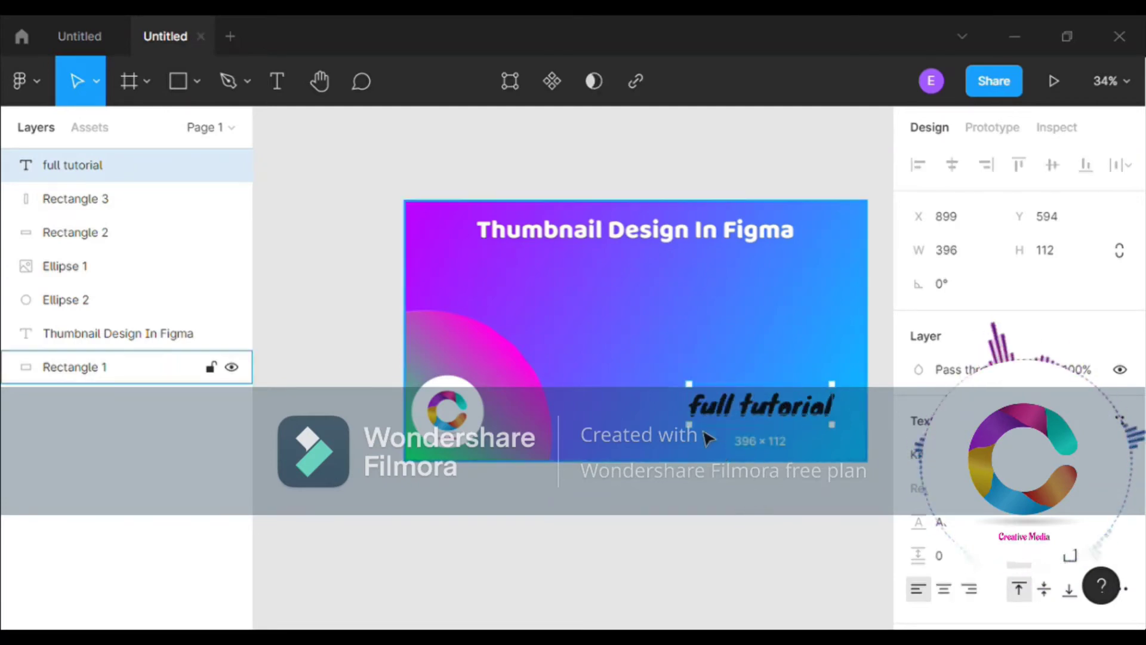
drag(800, 418, 818, 448)
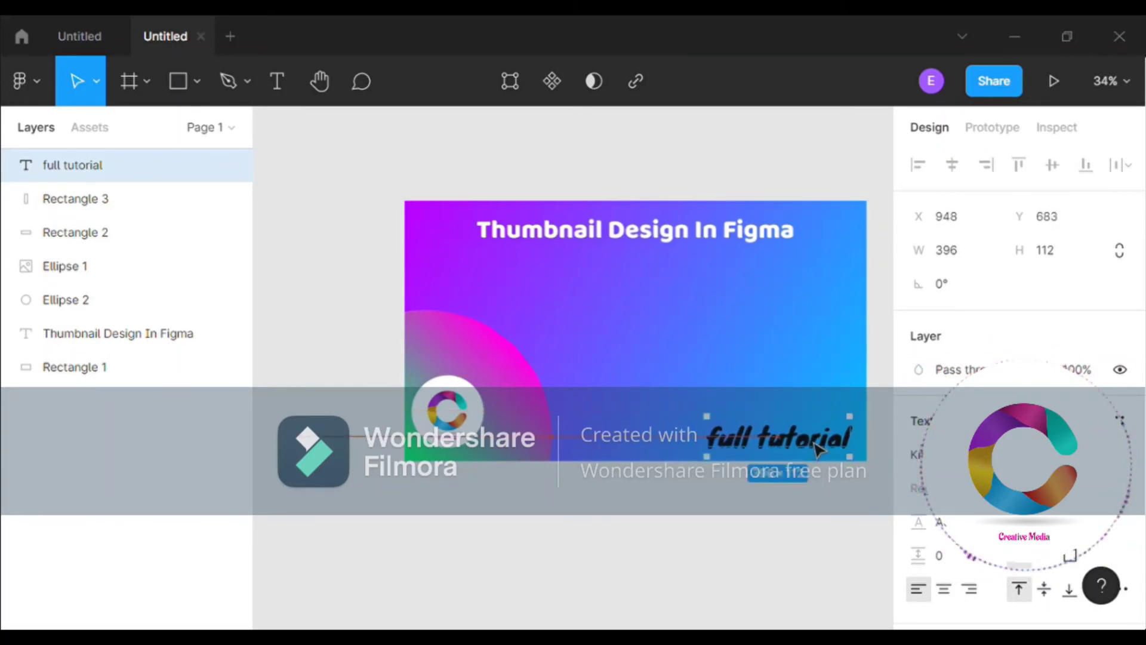
click(710, 546)
click(844, 452)
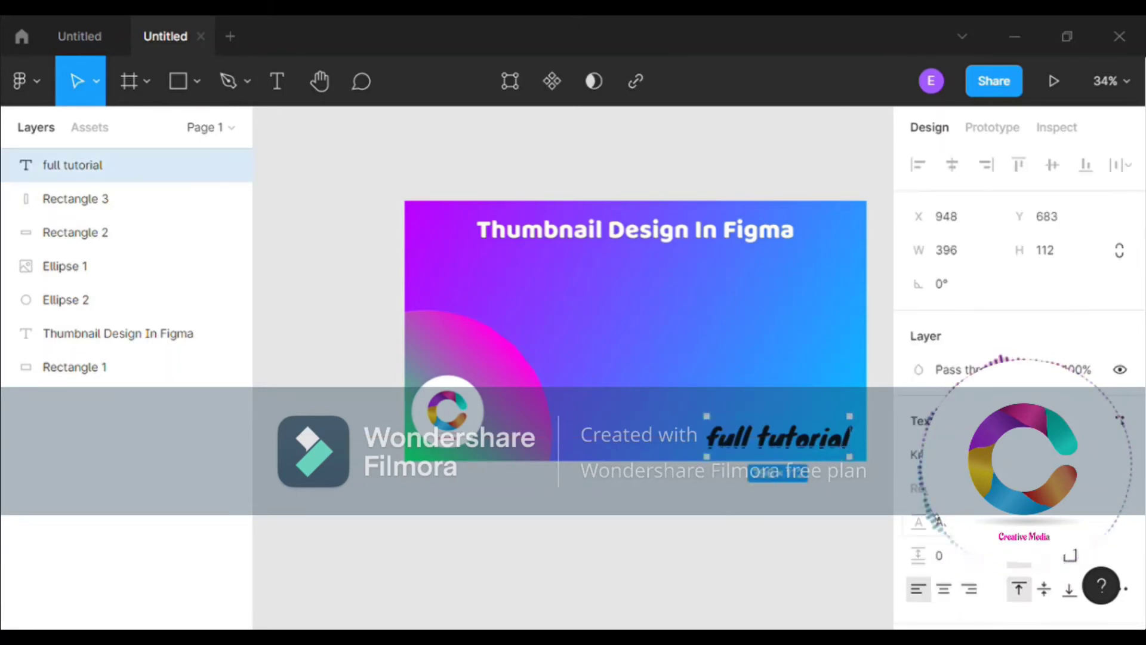
scroll(1142, 503, down, 5)
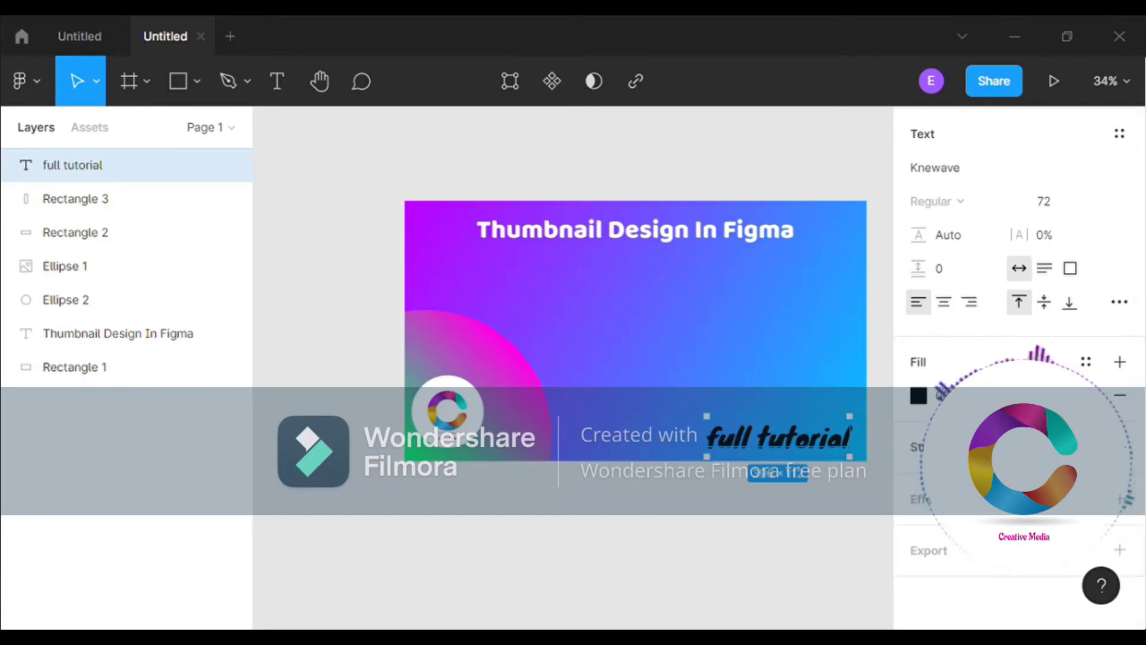
Step: Change the text fill to a linear gradient stretched across the caption
click(918, 396)
key(i)
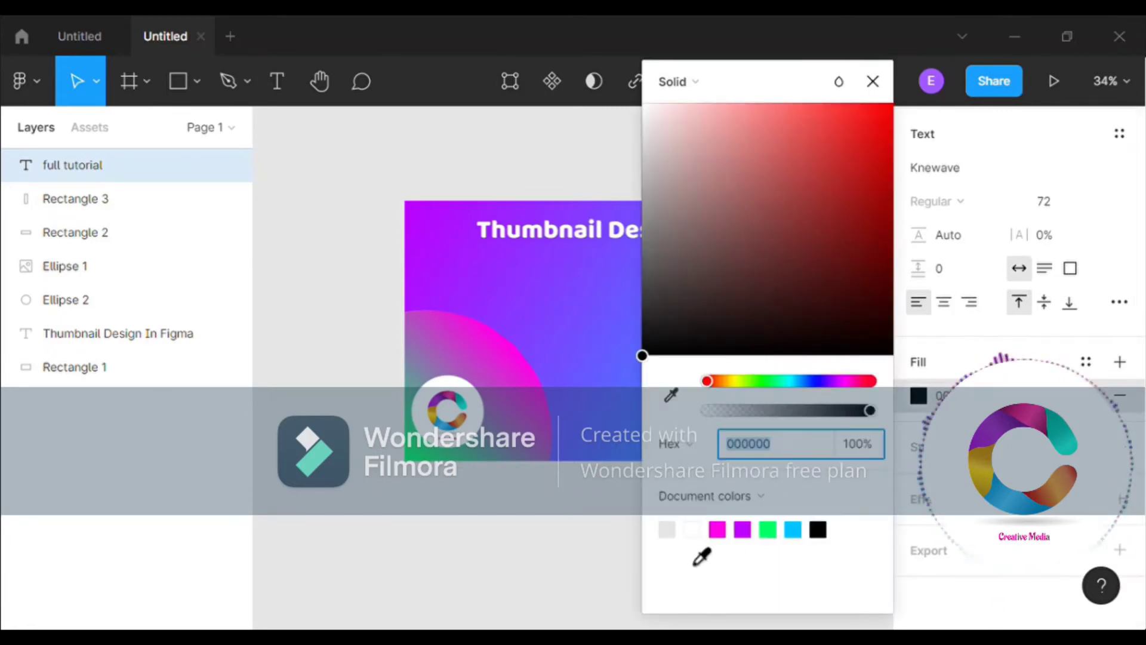
click(693, 564)
drag(733, 610, 955, 607)
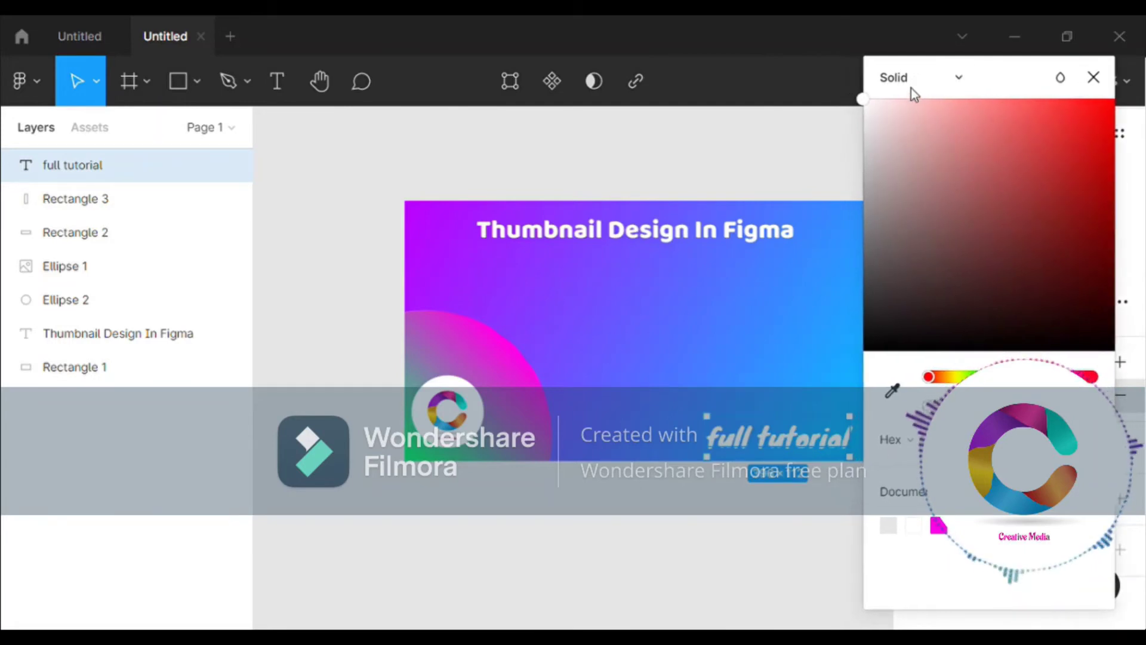
click(904, 78)
click(923, 108)
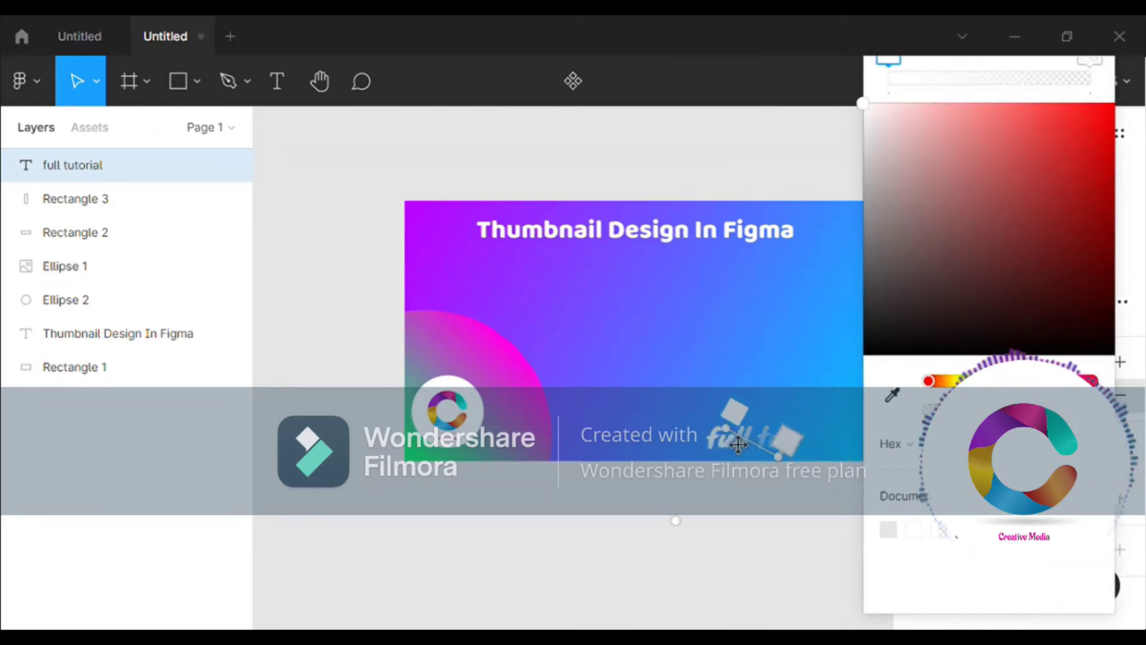
drag(793, 430, 666, 542)
drag(800, 471, 870, 465)
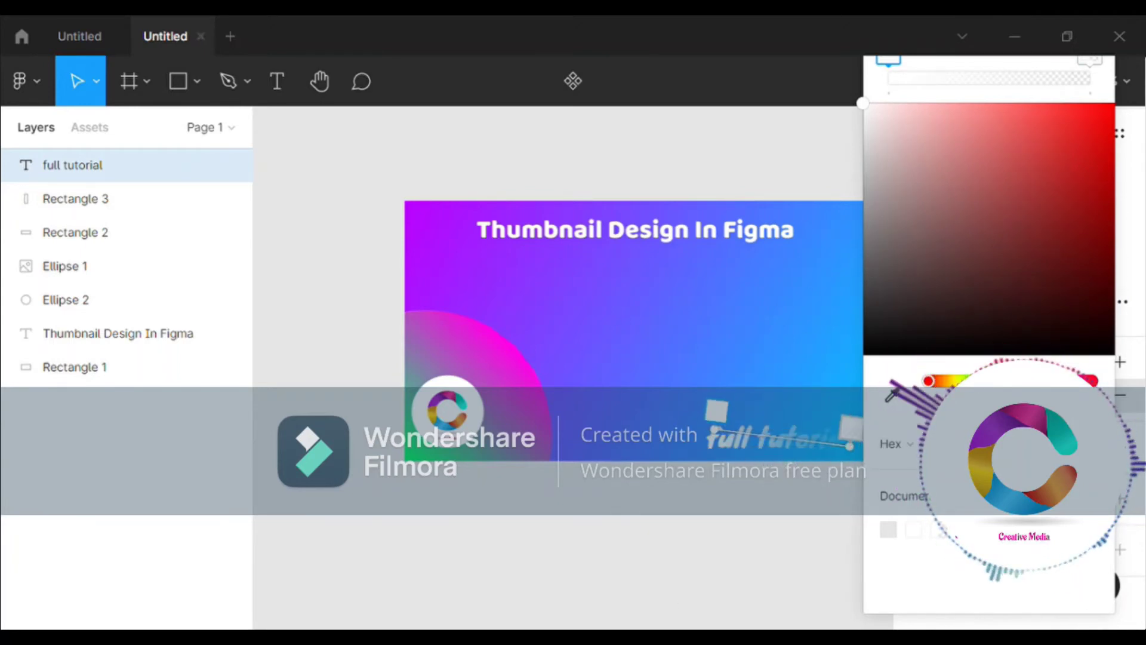
mouse_move(200, 35)
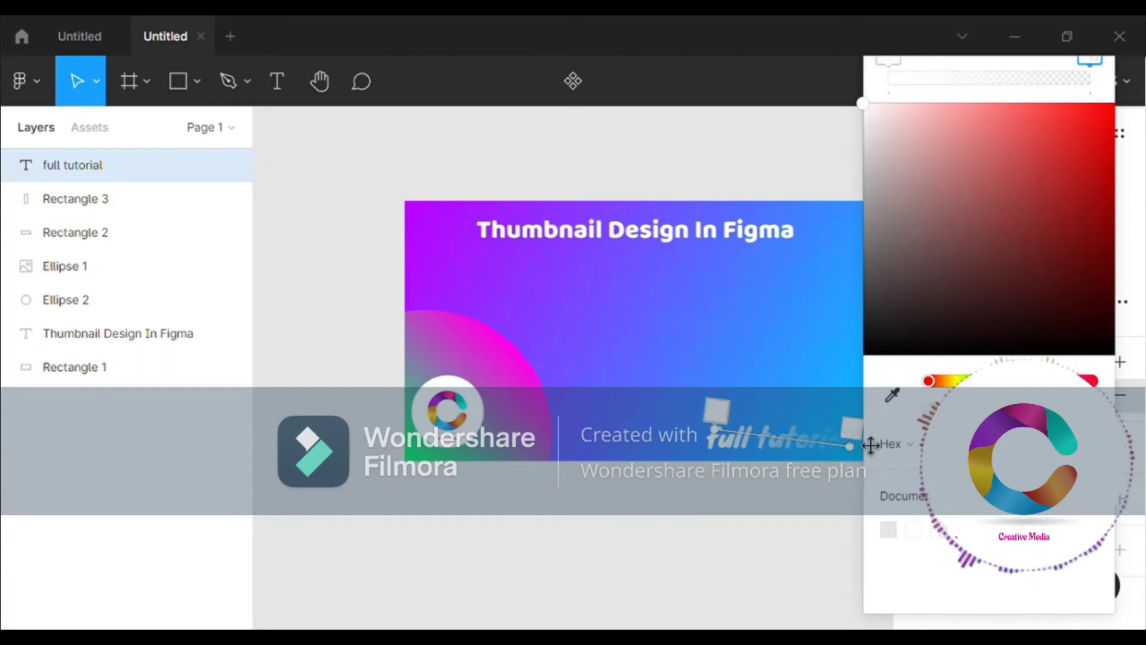
Step: Set the gradient stops to green 00FF66 on the right and yellow FAFF00 on the left
click(1089, 60)
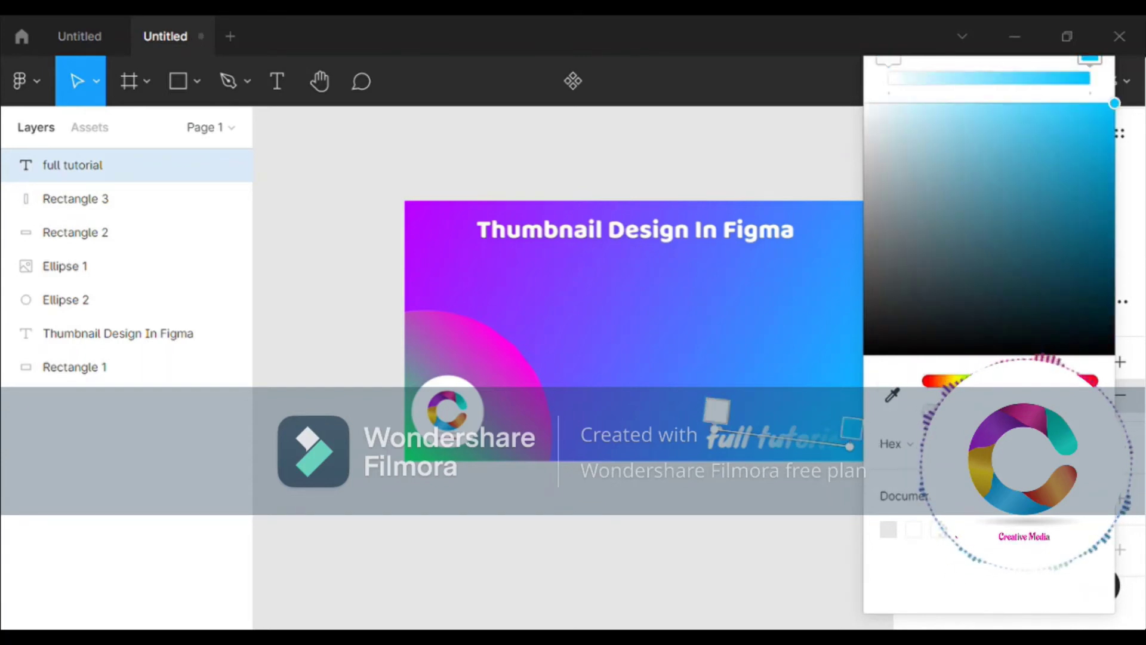
drag(1015, 381, 991, 381)
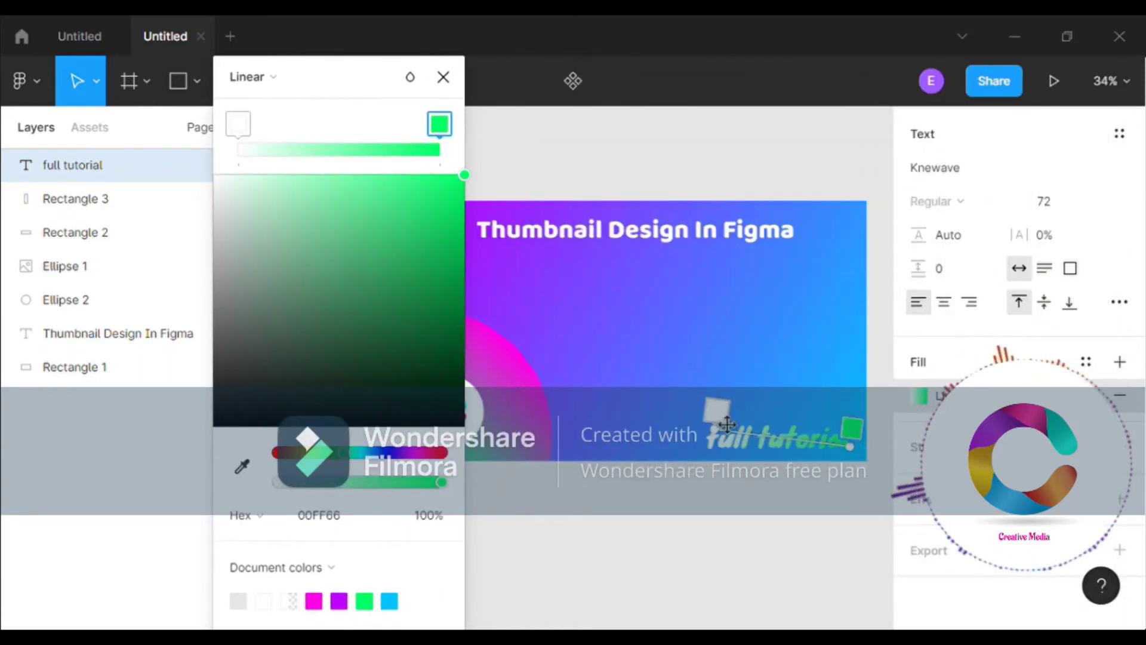
click(717, 411)
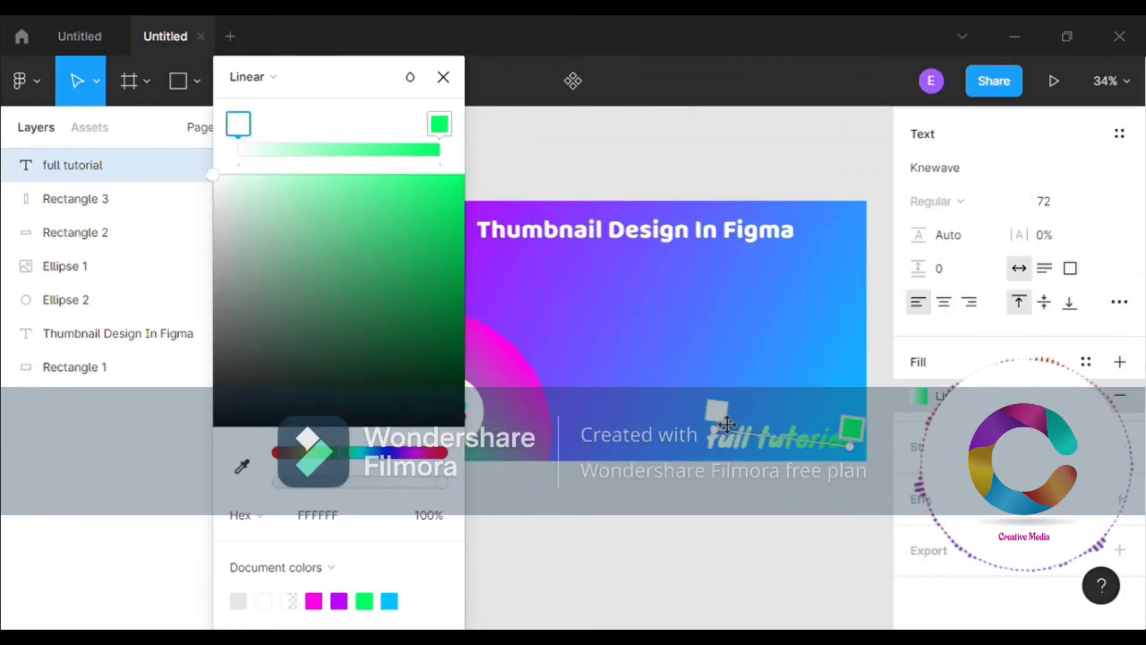
click(389, 601)
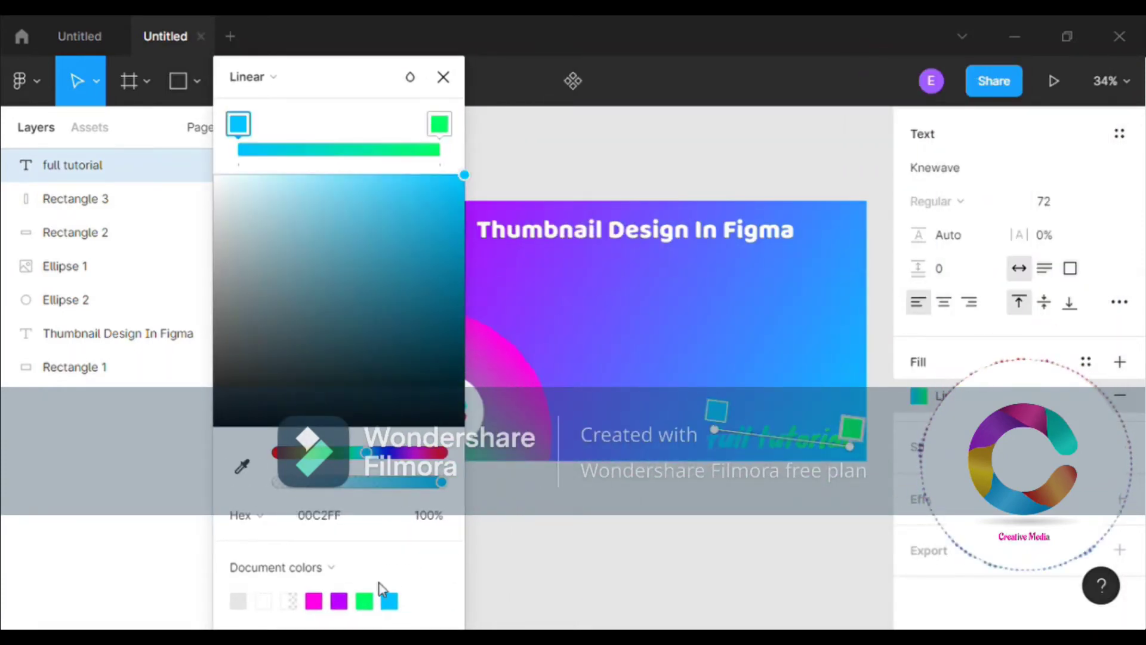
click(364, 601)
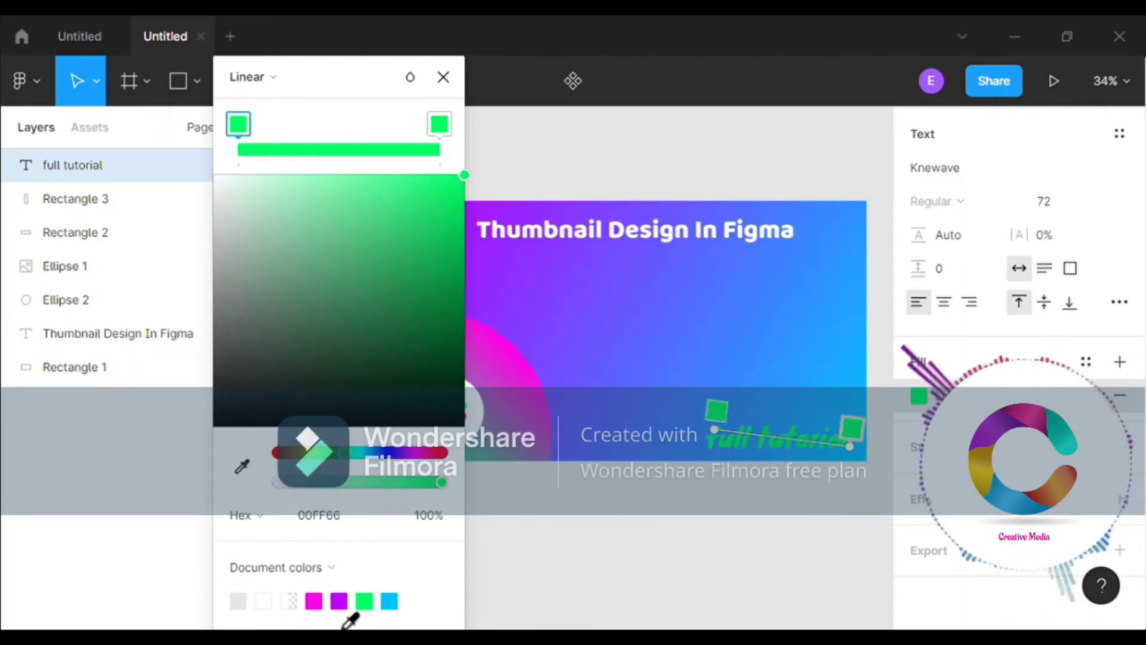
click(338, 600)
click(313, 601)
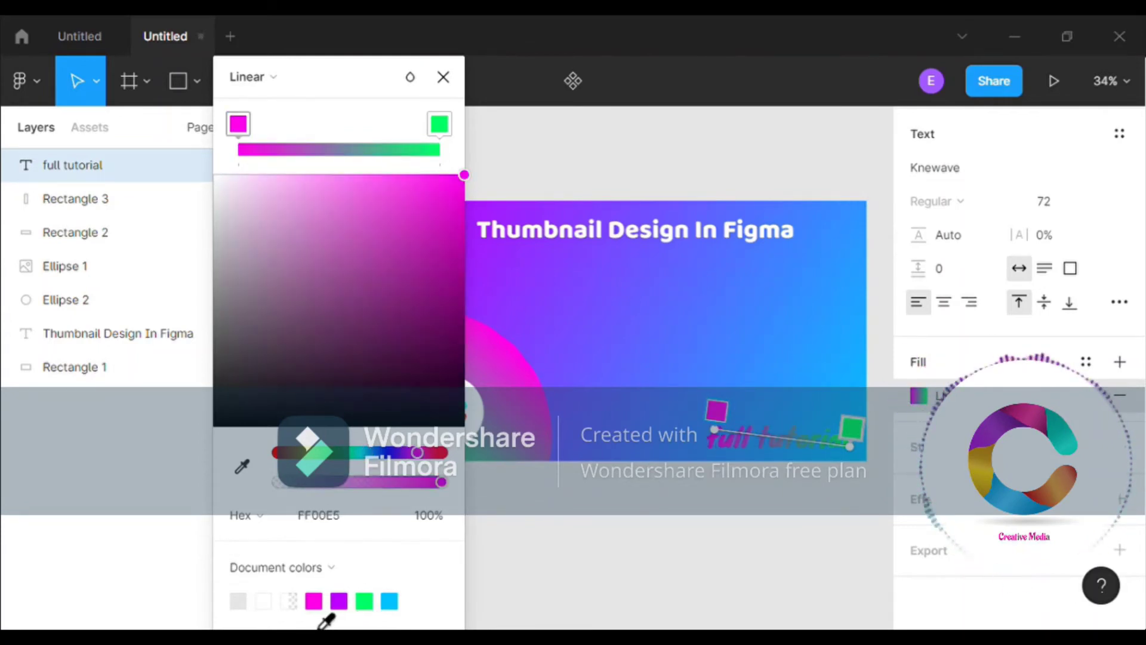
click(309, 454)
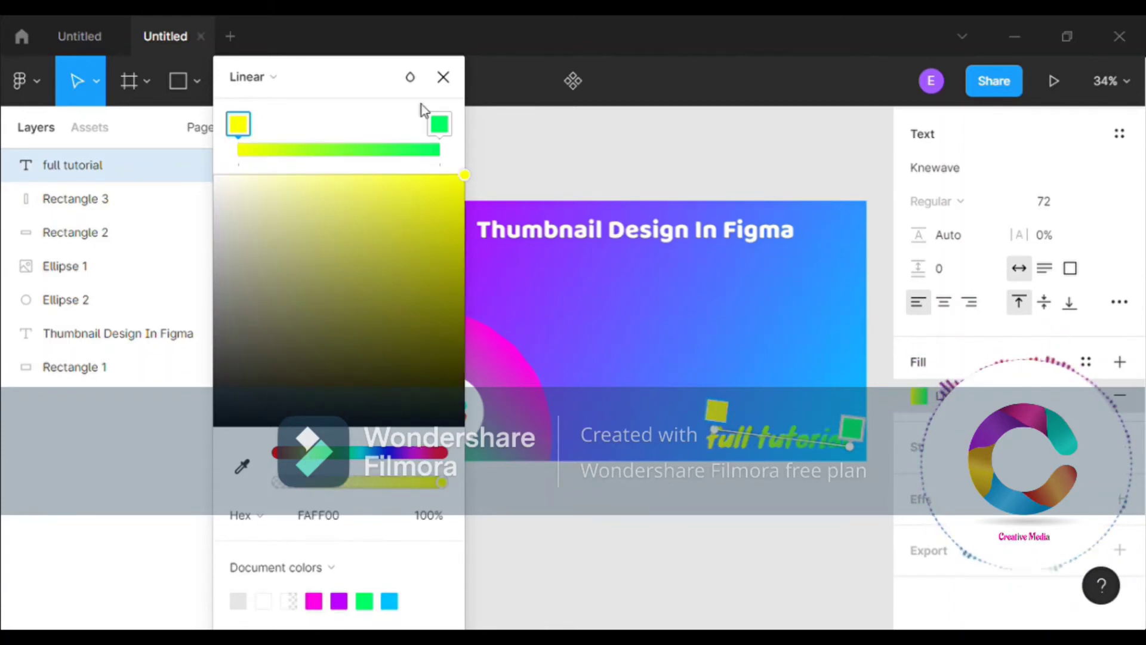
click(442, 81)
click(673, 540)
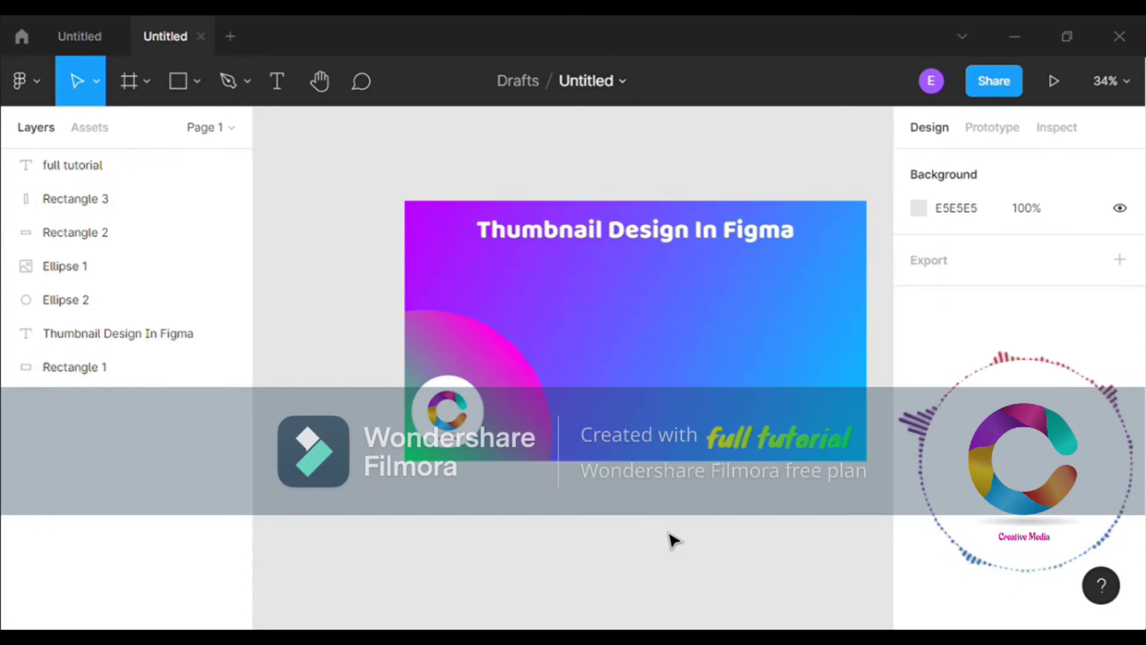
Step: Draw a grey ellipse on the thumbnail and set its width and height to 100
click(193, 78)
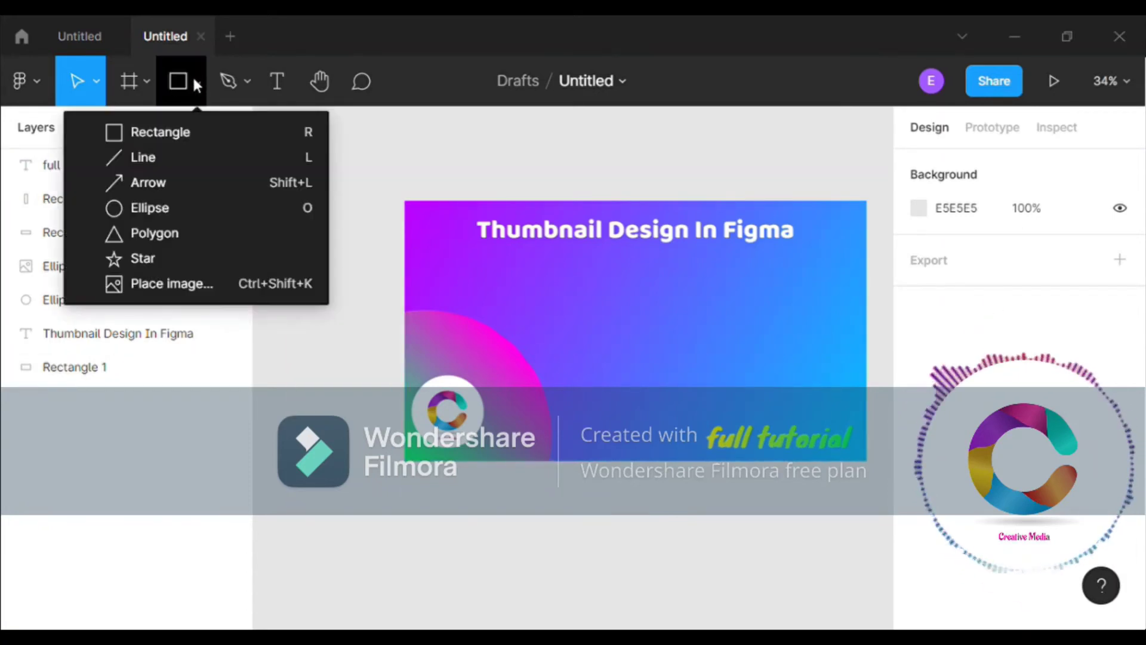
click(215, 209)
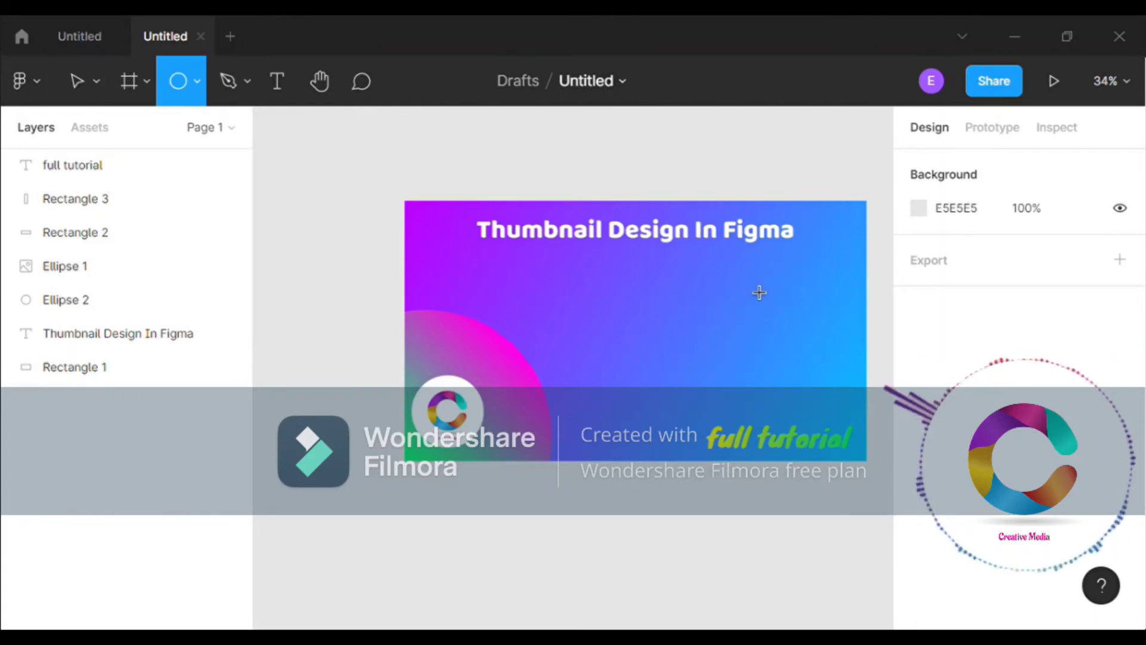
drag(747, 277, 819, 349)
click(966, 255)
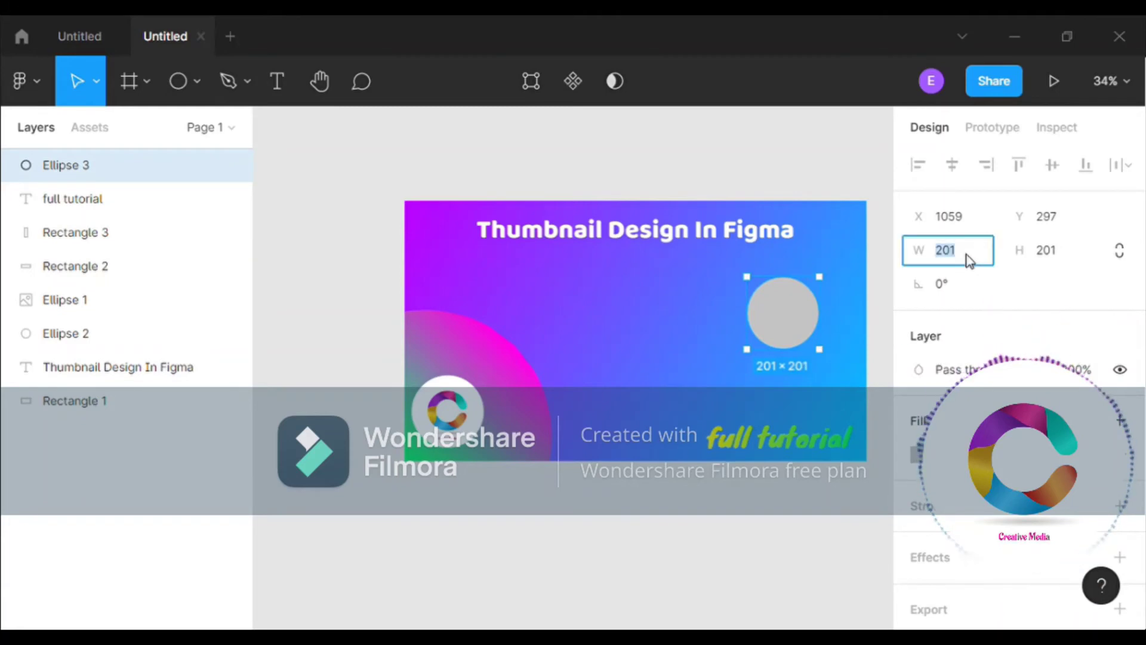
text(10)
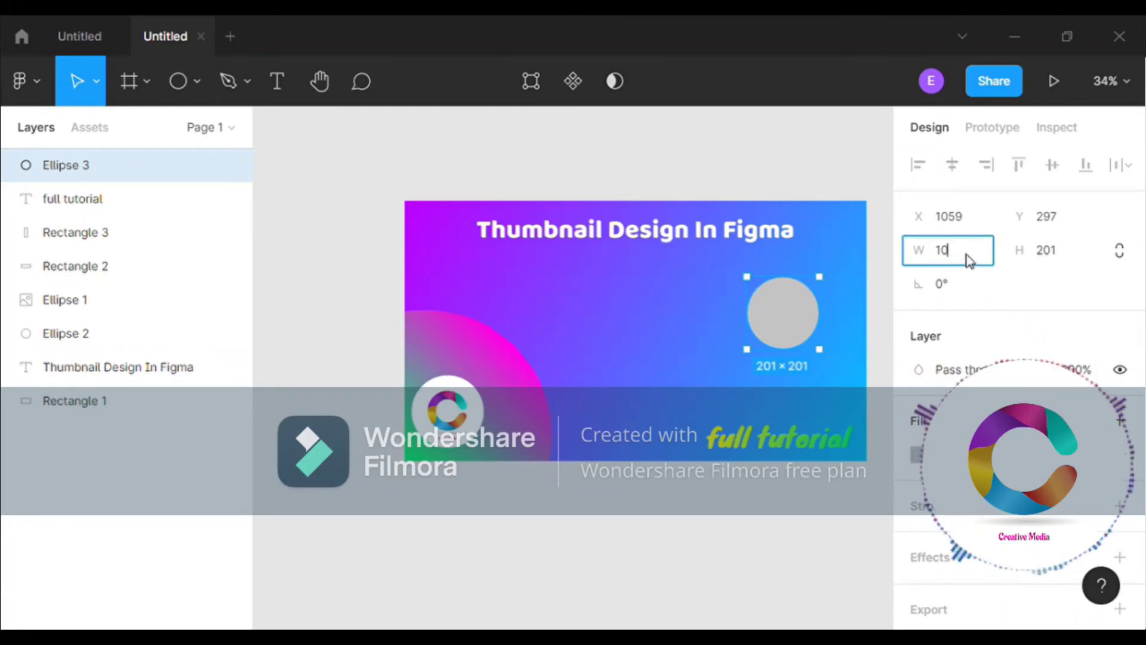
text(0)
click(1066, 256)
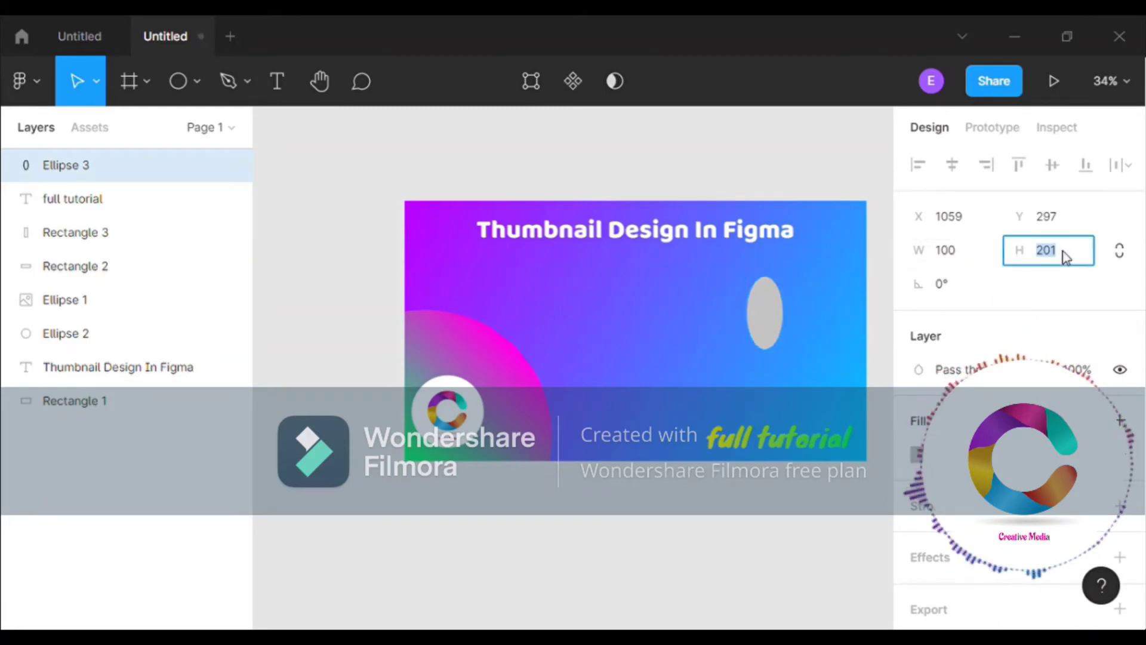
text(100)
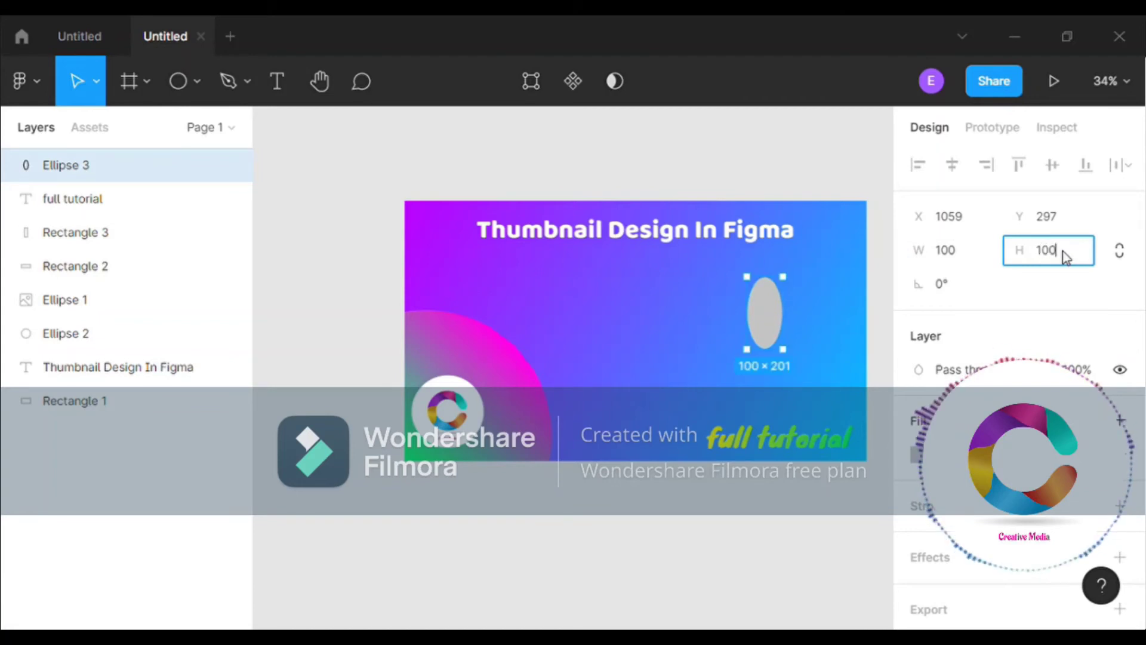
click(889, 156)
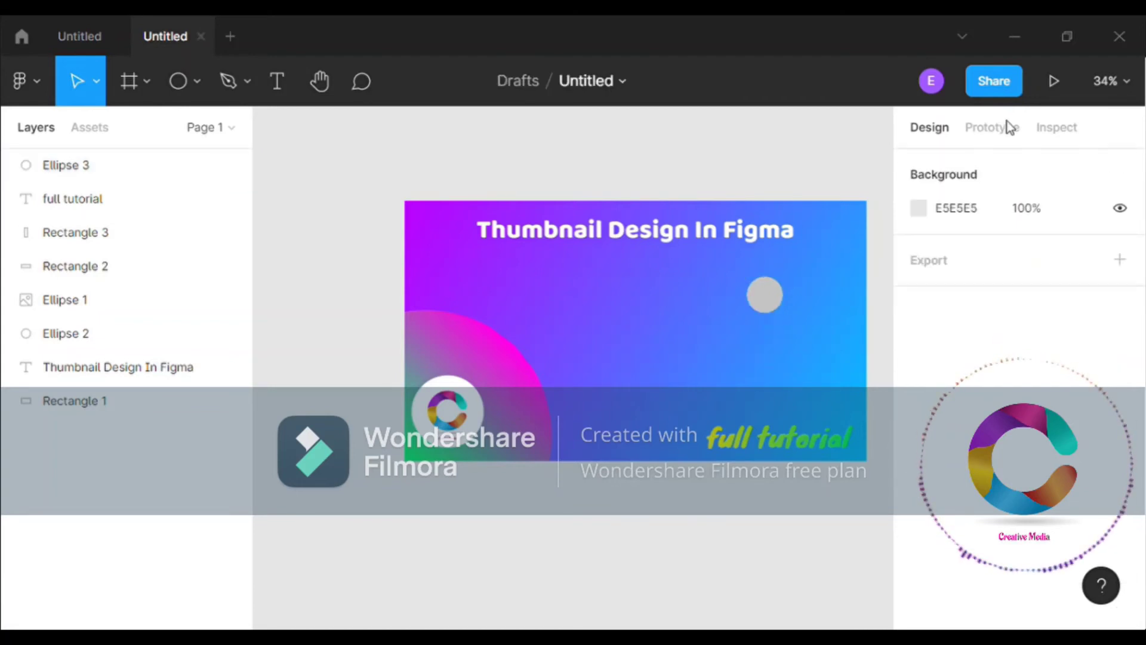
Step: Zoom to 200% and drag the grey circle to the thumbnail's right edge
click(1100, 84)
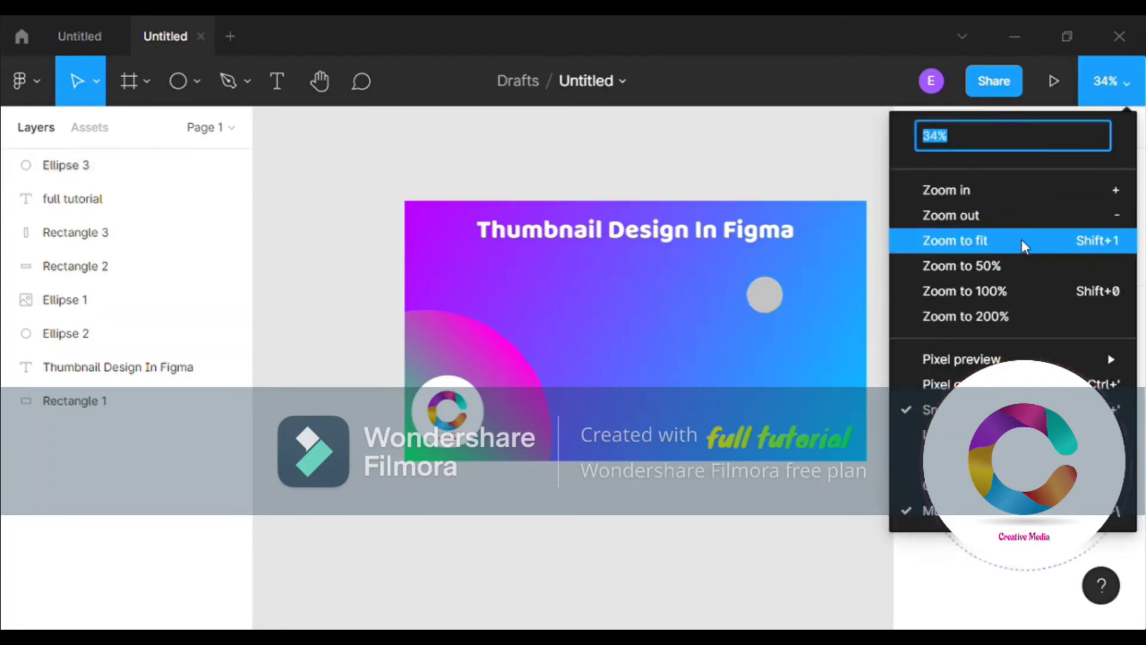
click(1008, 321)
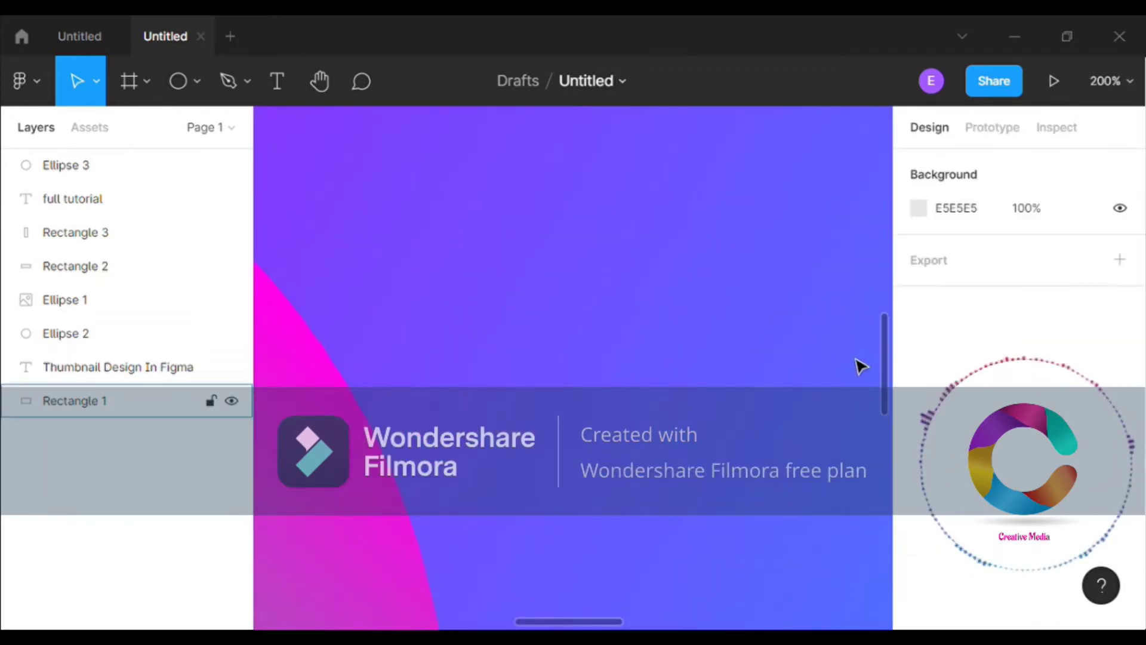
drag(887, 360, 888, 245)
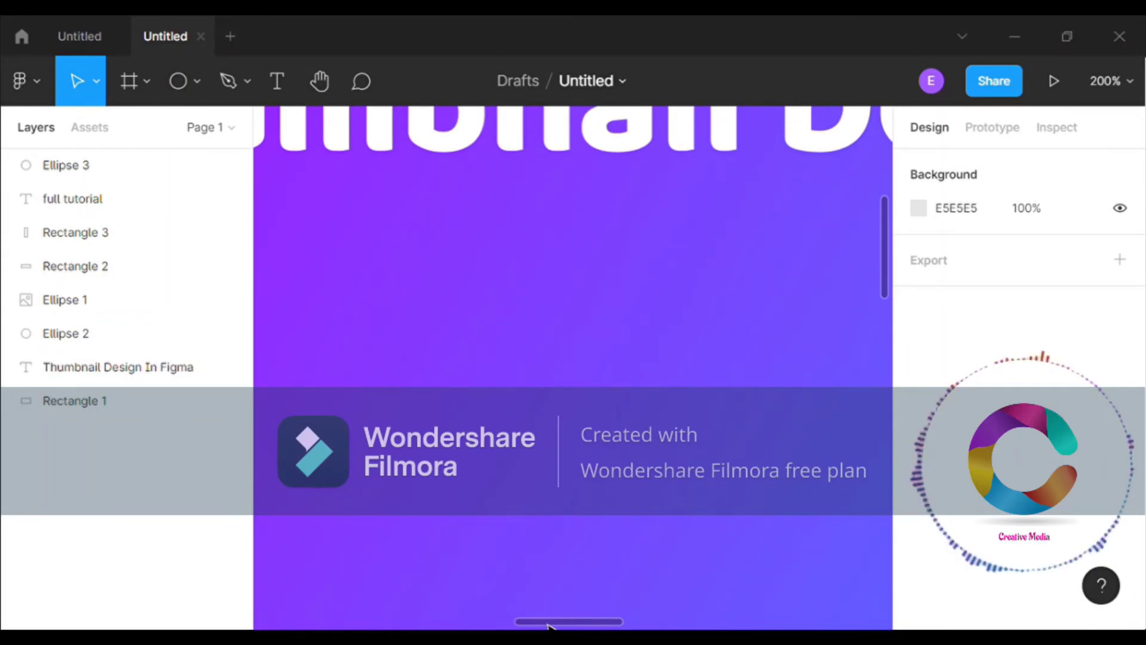
mouse_move(567, 621)
mouse_down()
mouse_move(830, 622)
mouse_move(779, 622)
mouse_up()
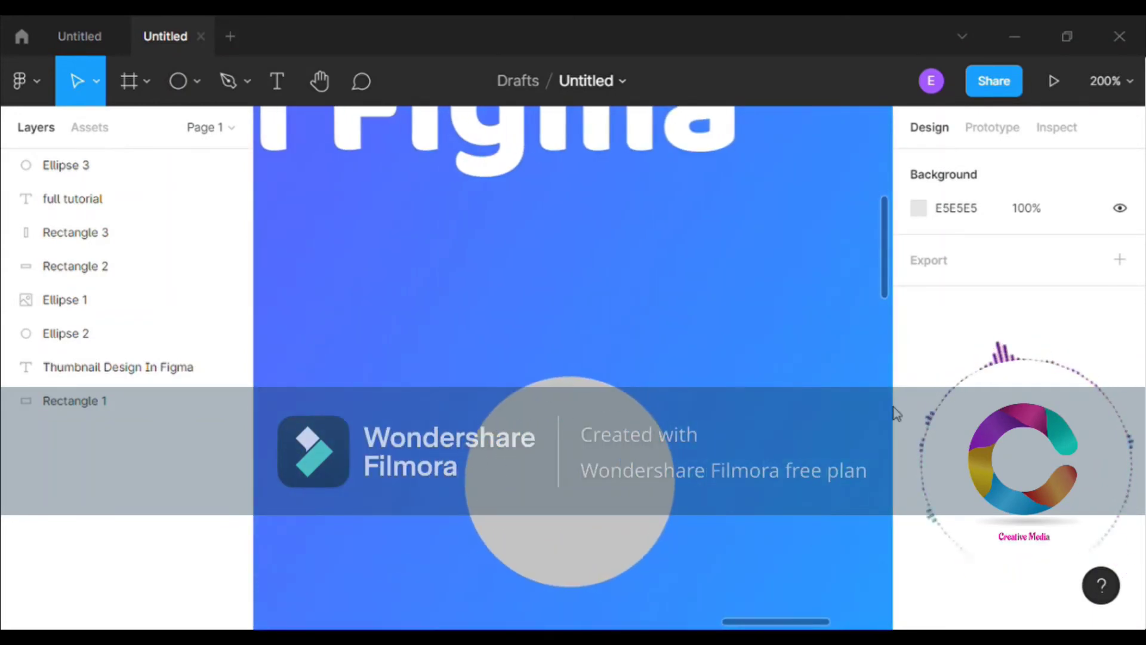
drag(895, 283, 808, 317)
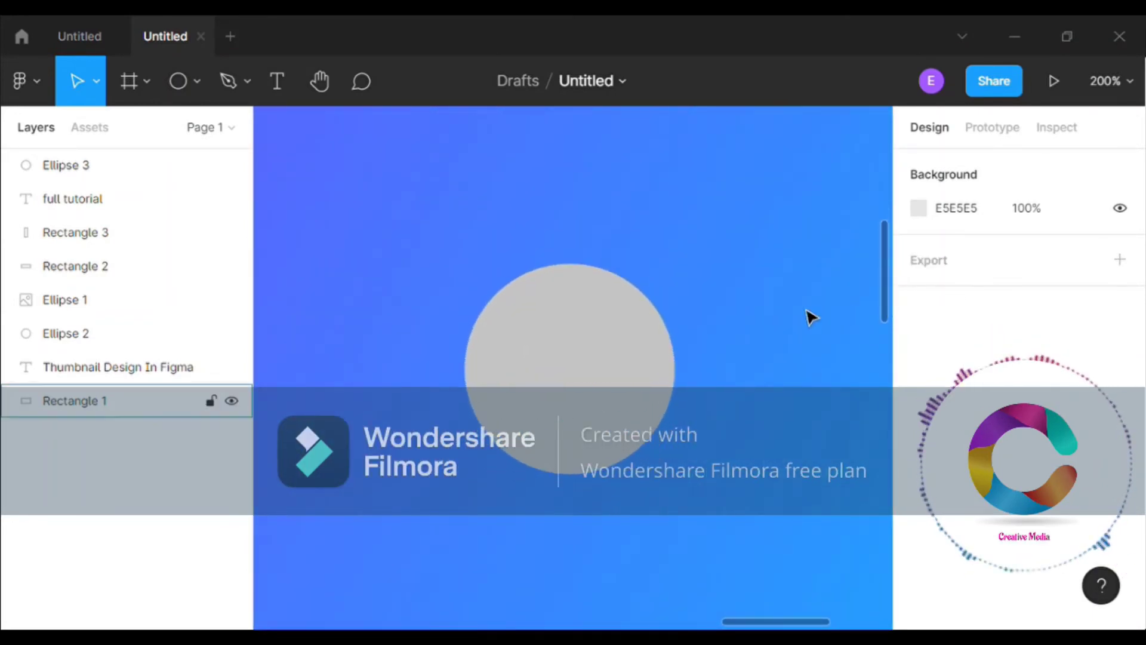
drag(574, 393, 920, 401)
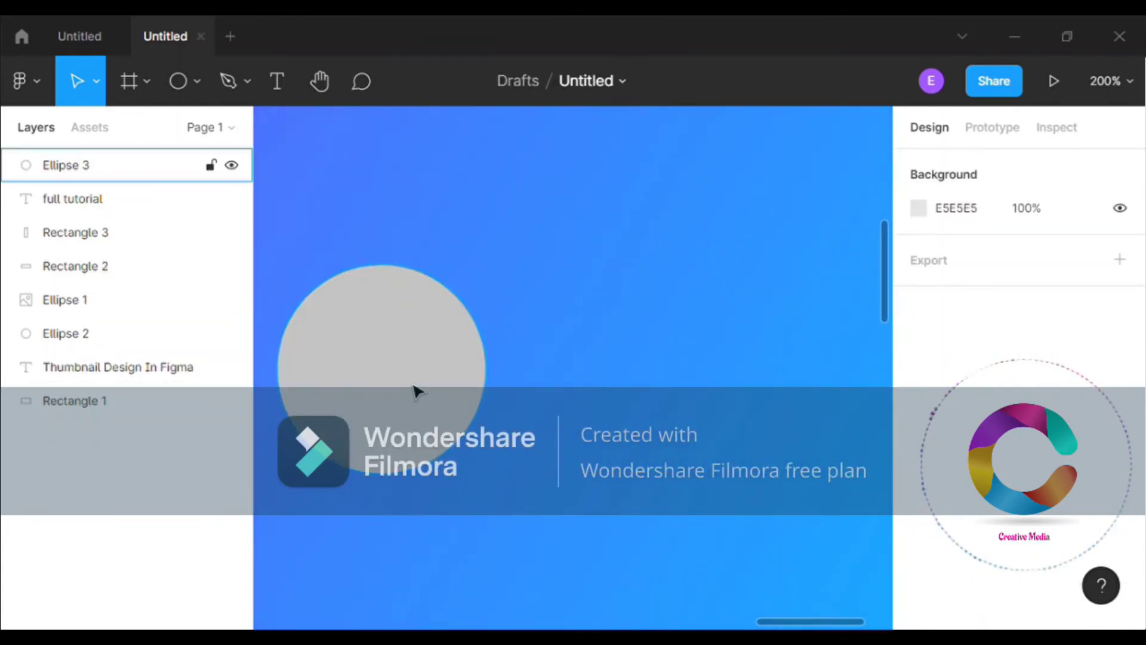
Step: Duplicate the grey circle, fill the copy magenta FF00B8, and enter point editing
mouse_move(416, 391)
alt+mouse_down()
mouse_move(660, 400)
mouse_move(415, 389)
alt+mouse_up()
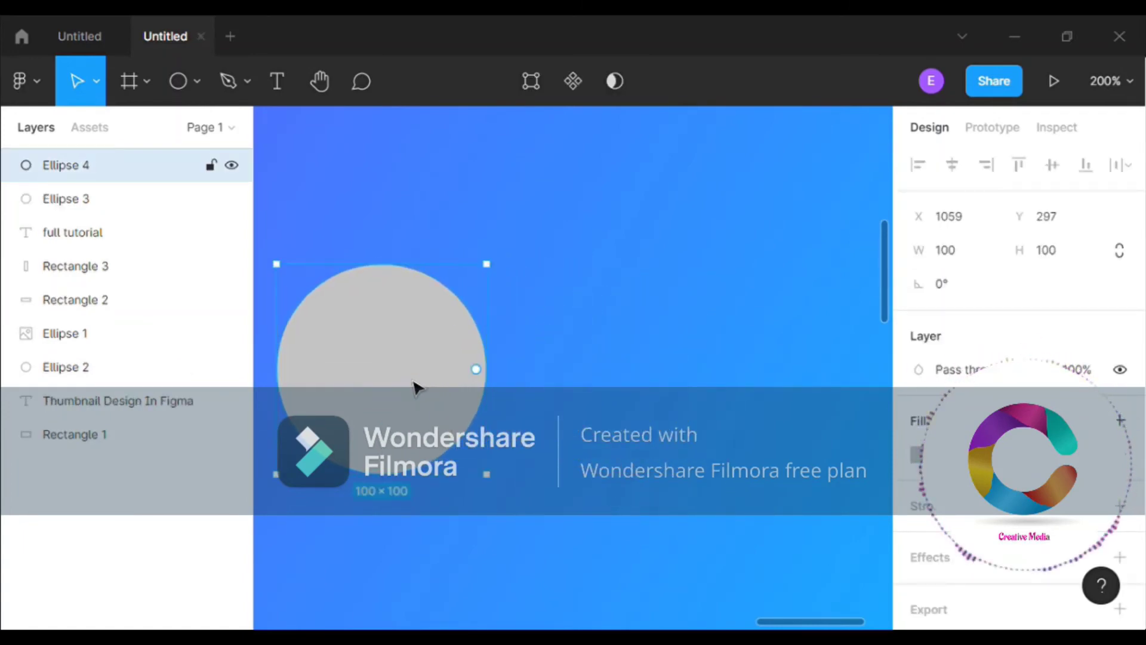
click(915, 455)
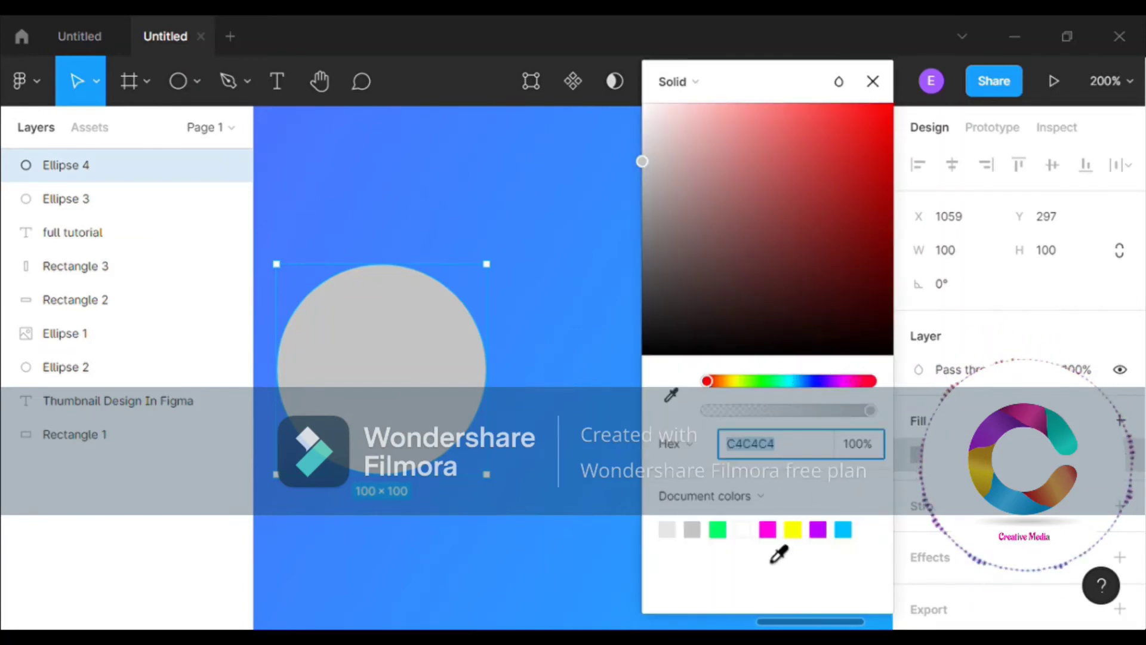
click(767, 530)
click(850, 382)
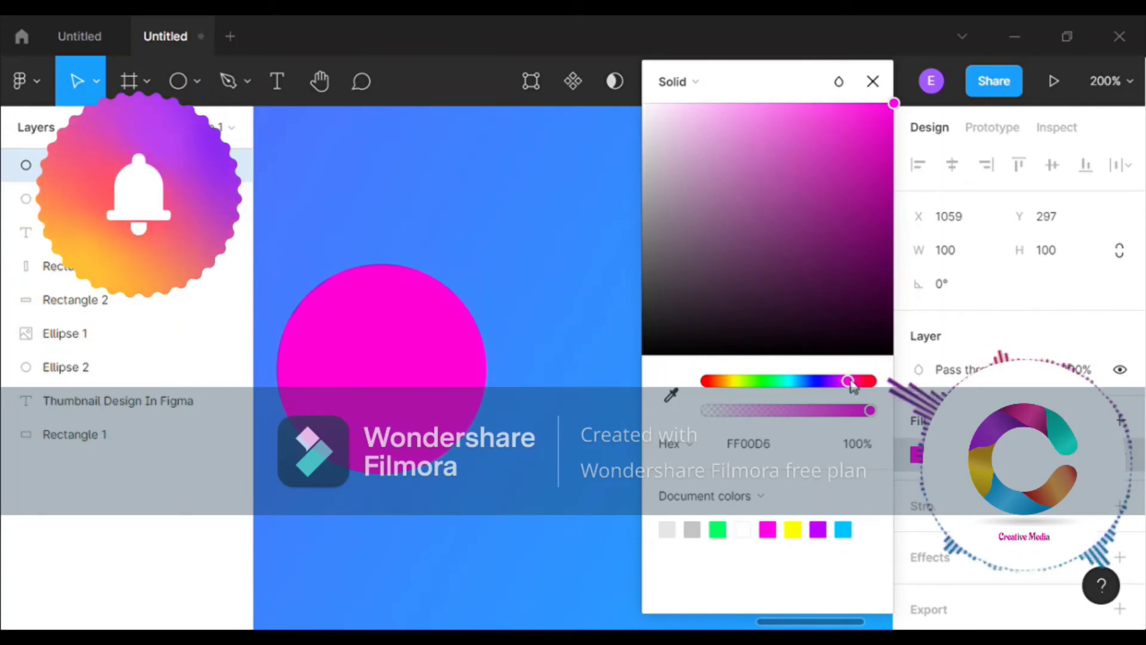
drag(850, 382, 854, 382)
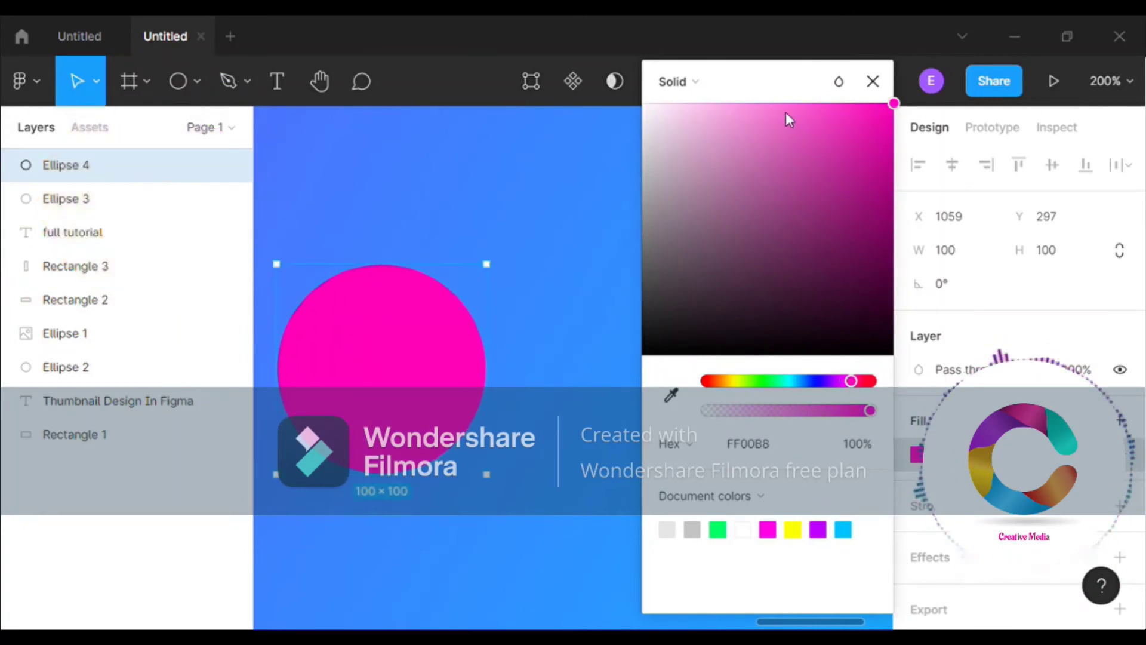
click(873, 81)
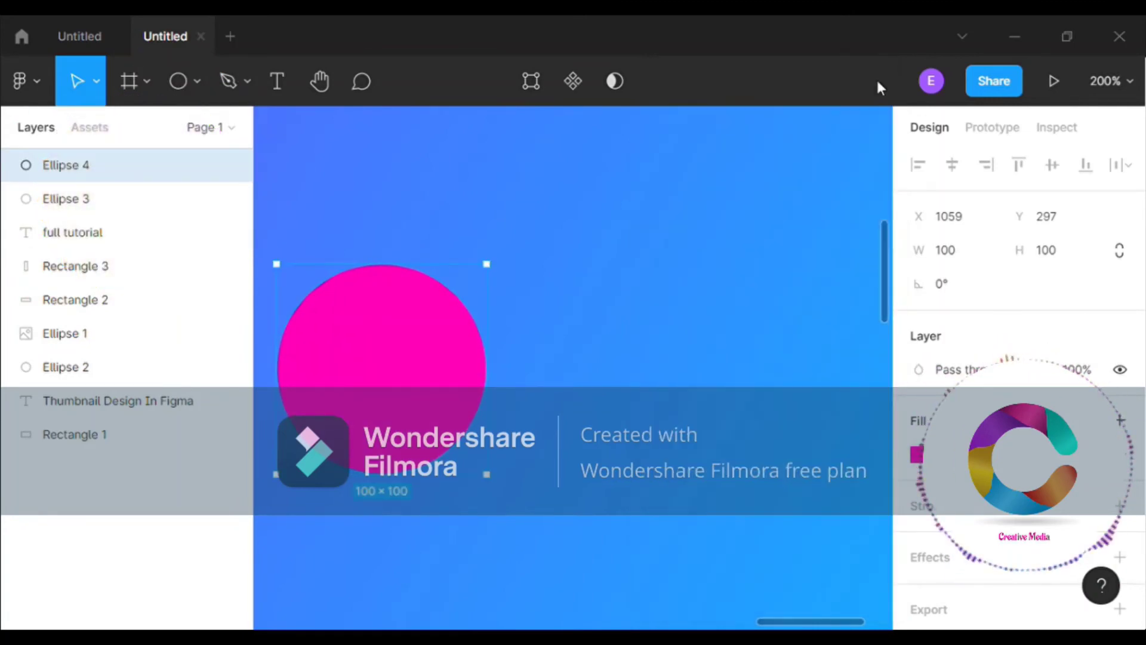
double_click(401, 391)
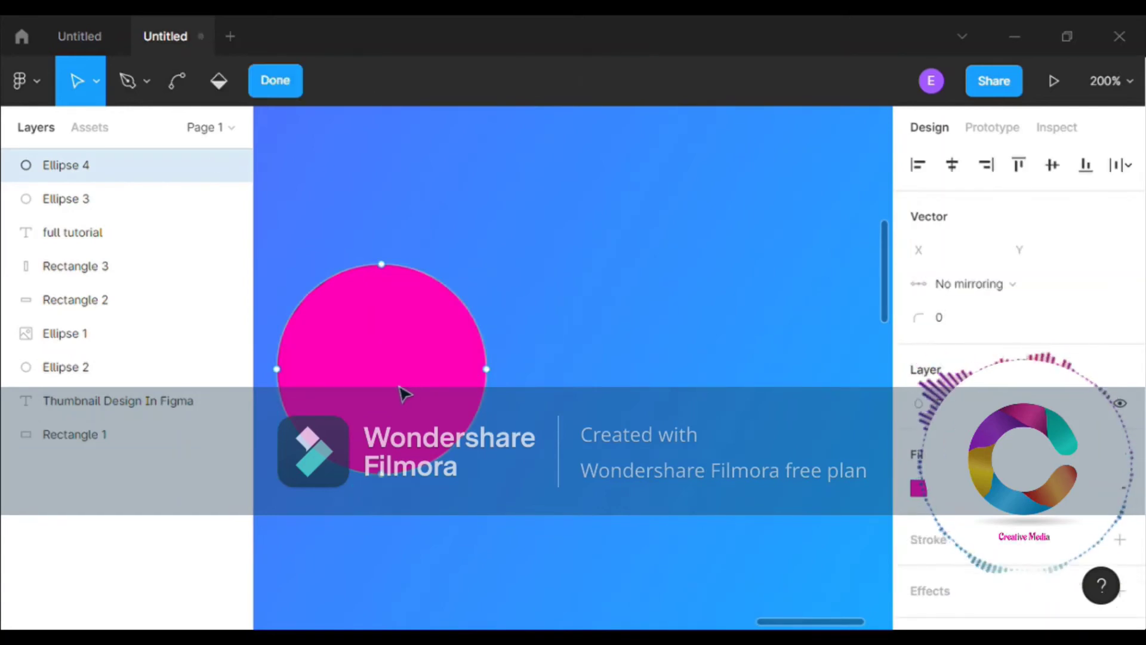
Step: Pull the top point down and bend the handles to form a crescent bowl
click(382, 269)
drag(382, 268, 390, 414)
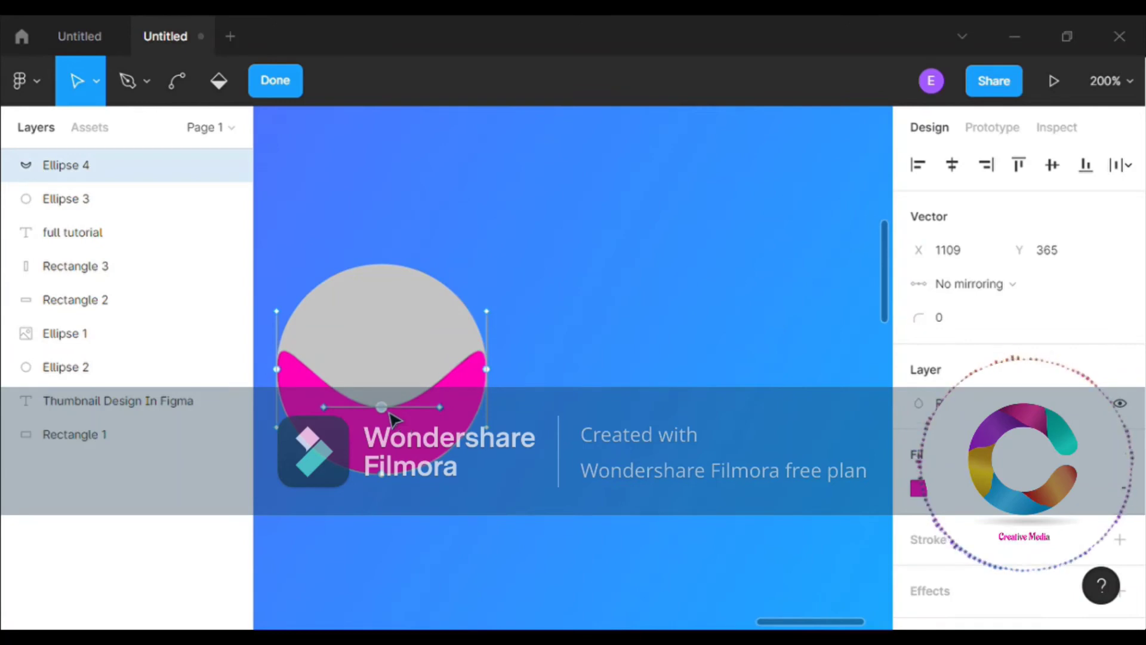
mouse_move(323, 407)
mouse_down()
mouse_move(448, 414)
mouse_move(402, 410)
mouse_up()
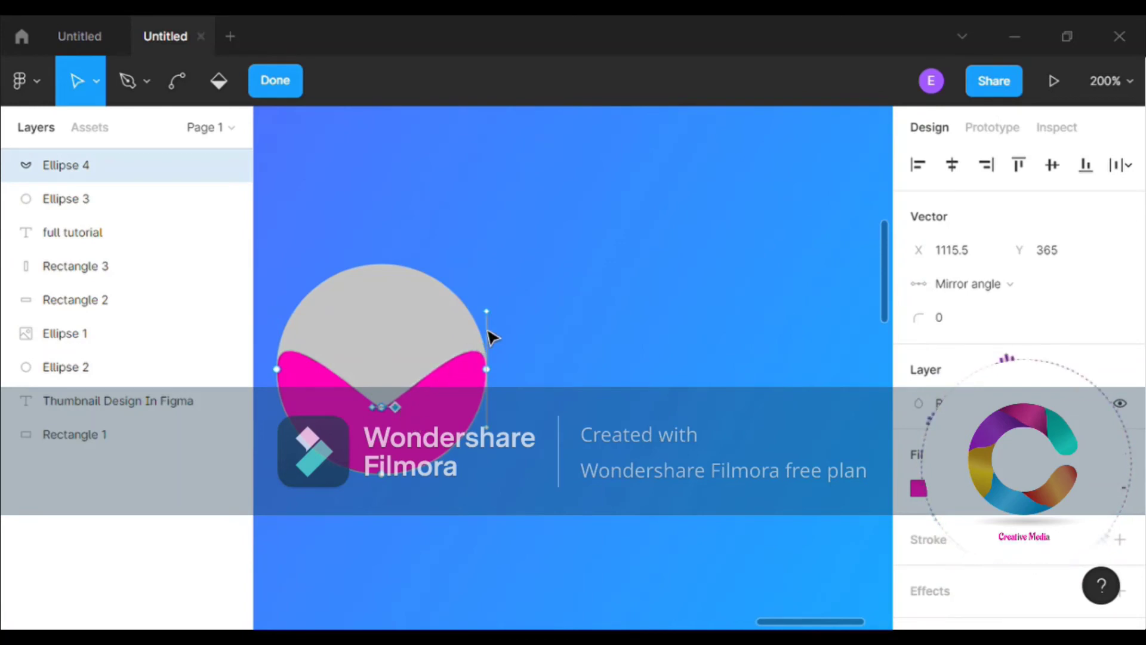
mouse_move(493, 317)
mouse_down()
mouse_move(494, 334)
mouse_move(448, 379)
mouse_move(436, 421)
mouse_up()
click(288, 378)
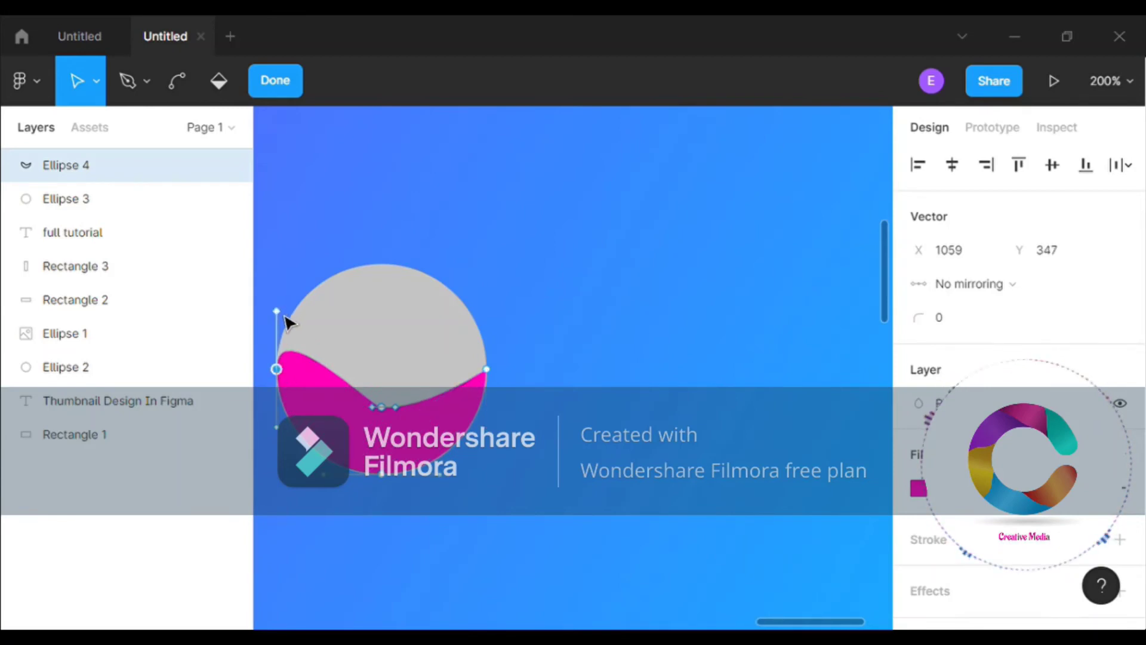
mouse_move(285, 319)
mouse_down()
mouse_move(340, 340)
mouse_move(371, 402)
mouse_move(357, 425)
mouse_up()
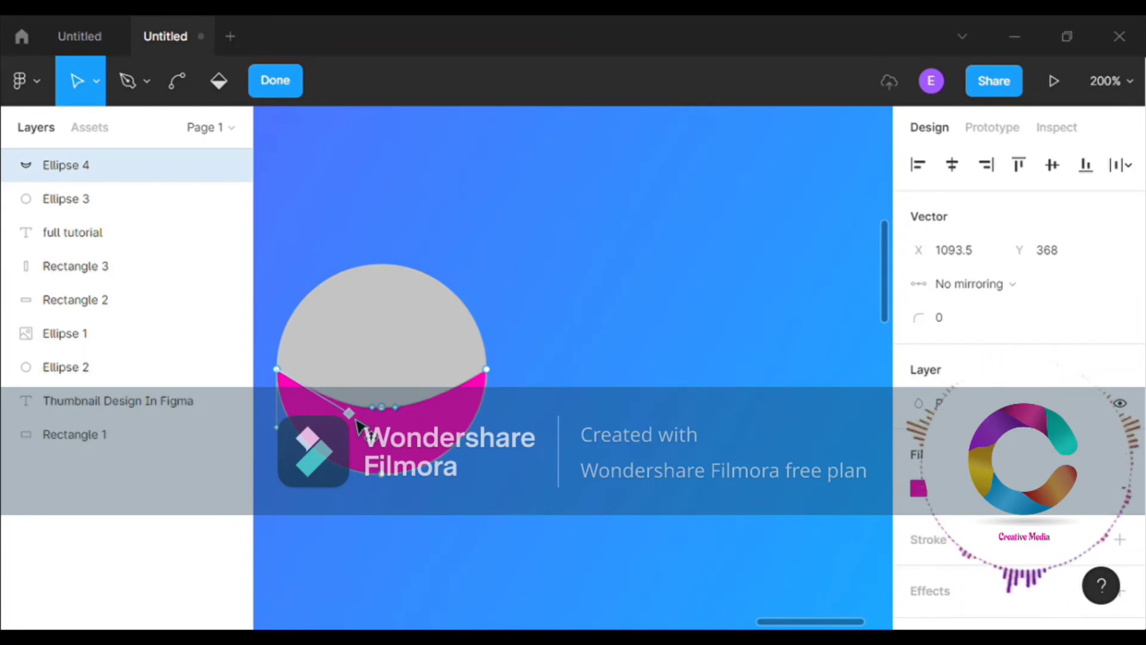
click(463, 288)
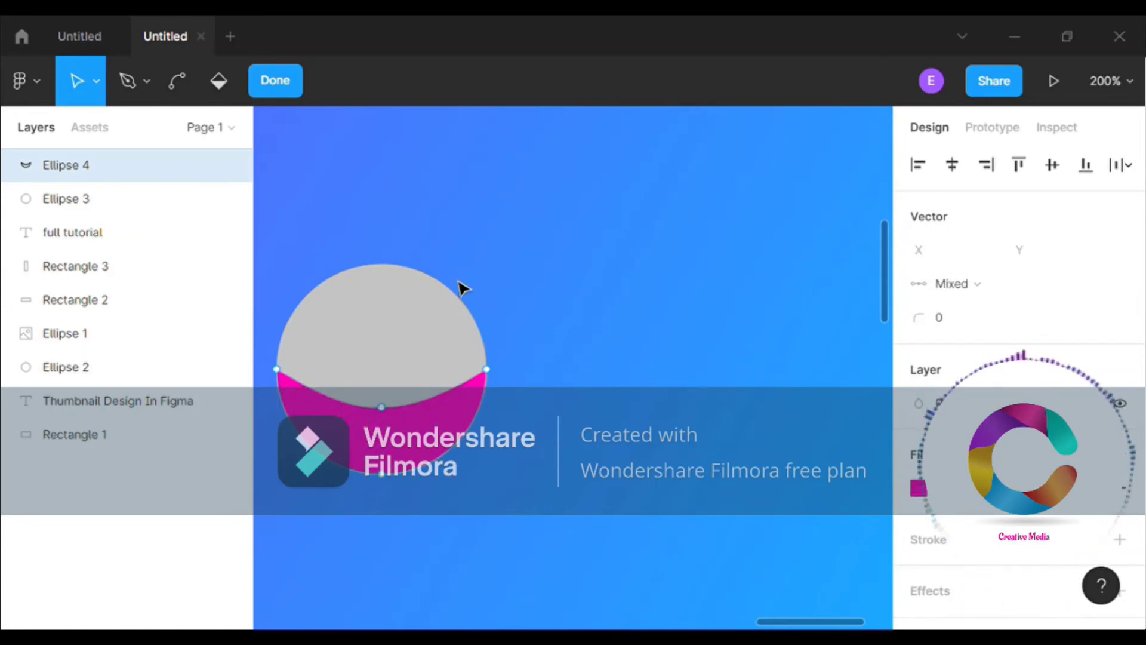
click(291, 77)
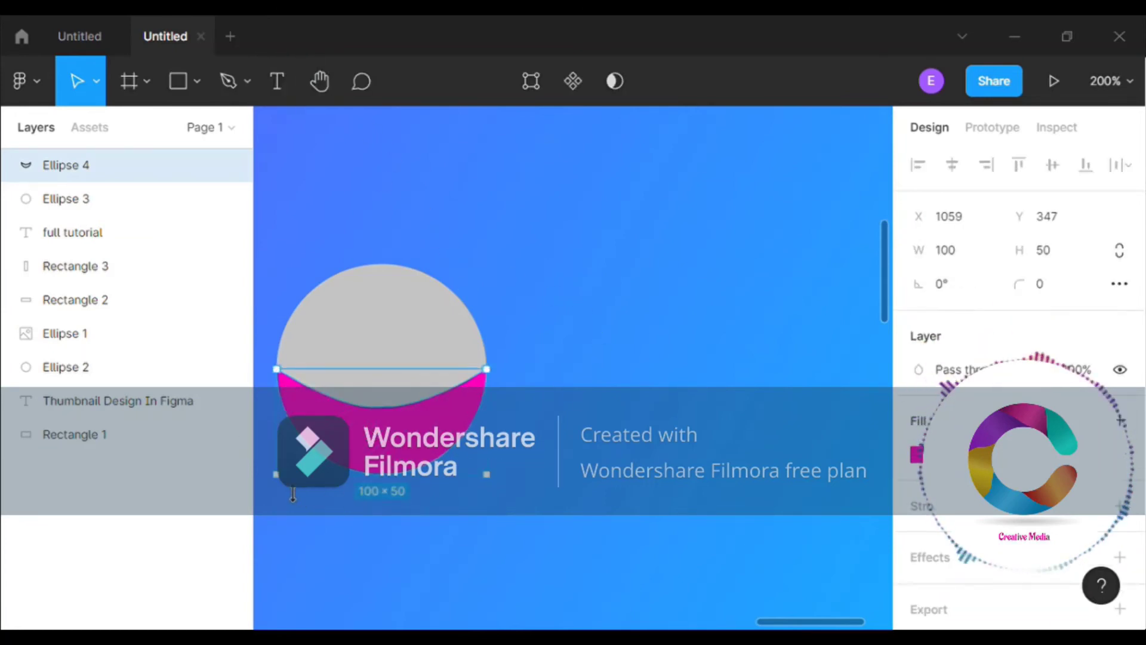
Step: Rotate the crescent to 45° and move it onto the circle's lower-right rim
drag(284, 501, 449, 528)
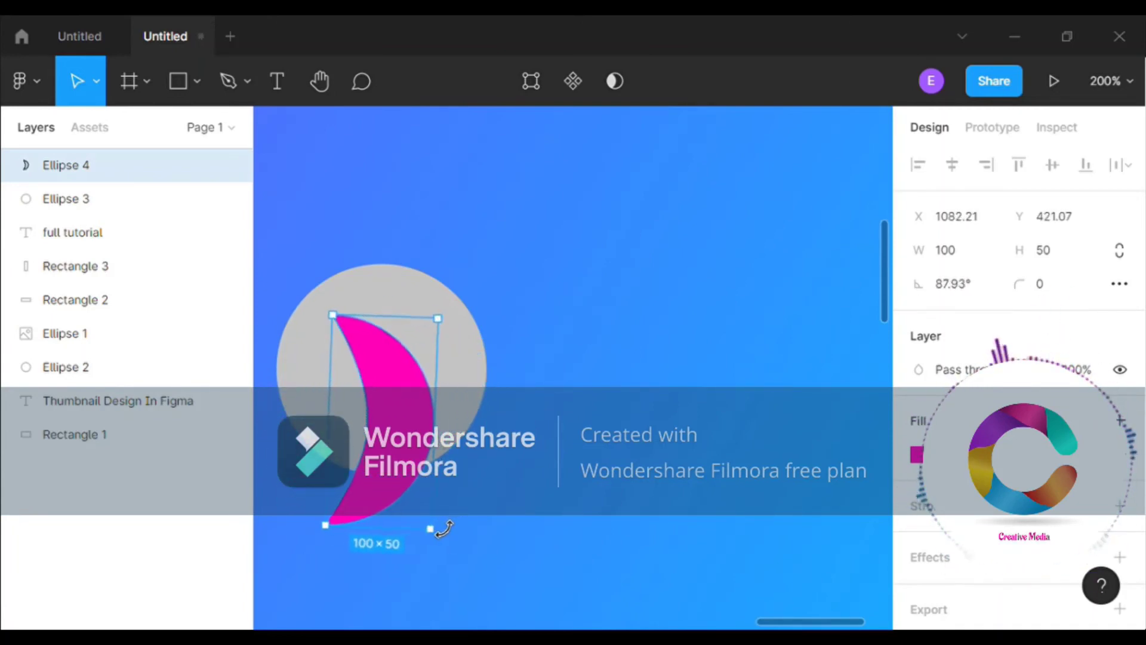
click(982, 295)
key(BackSpace)
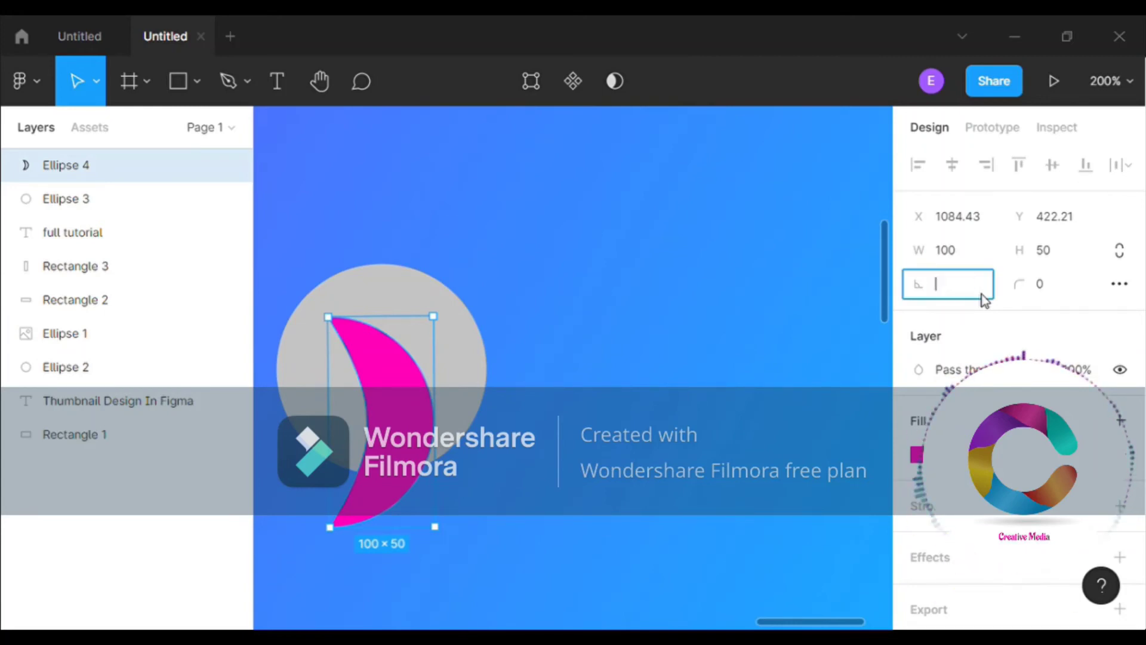
text(45)
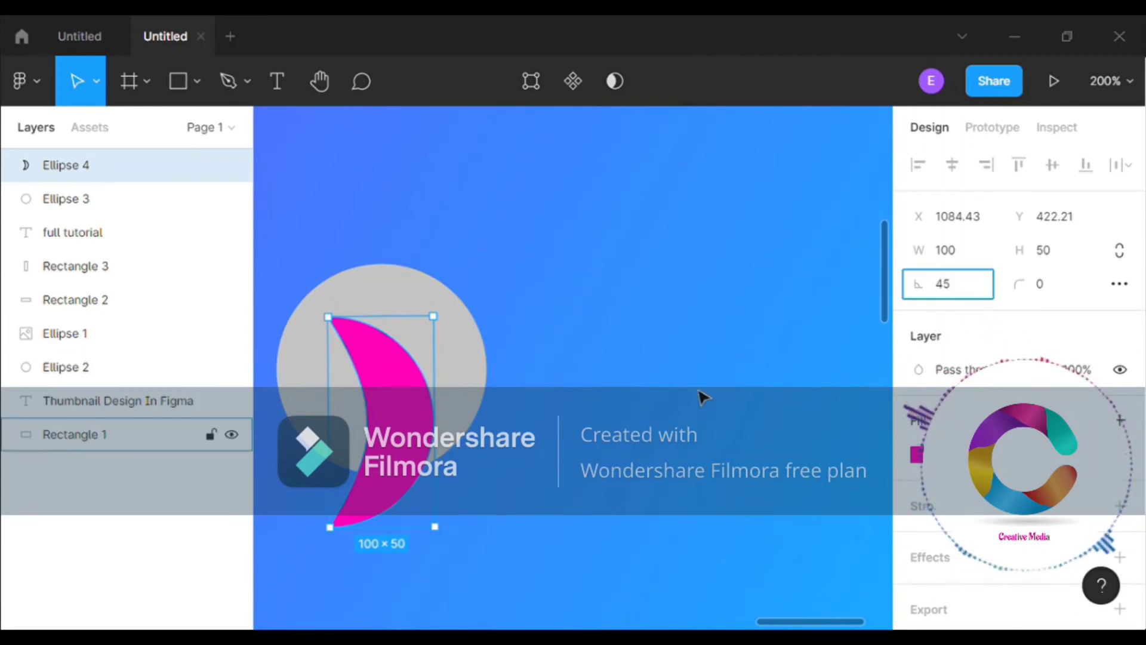
click(686, 396)
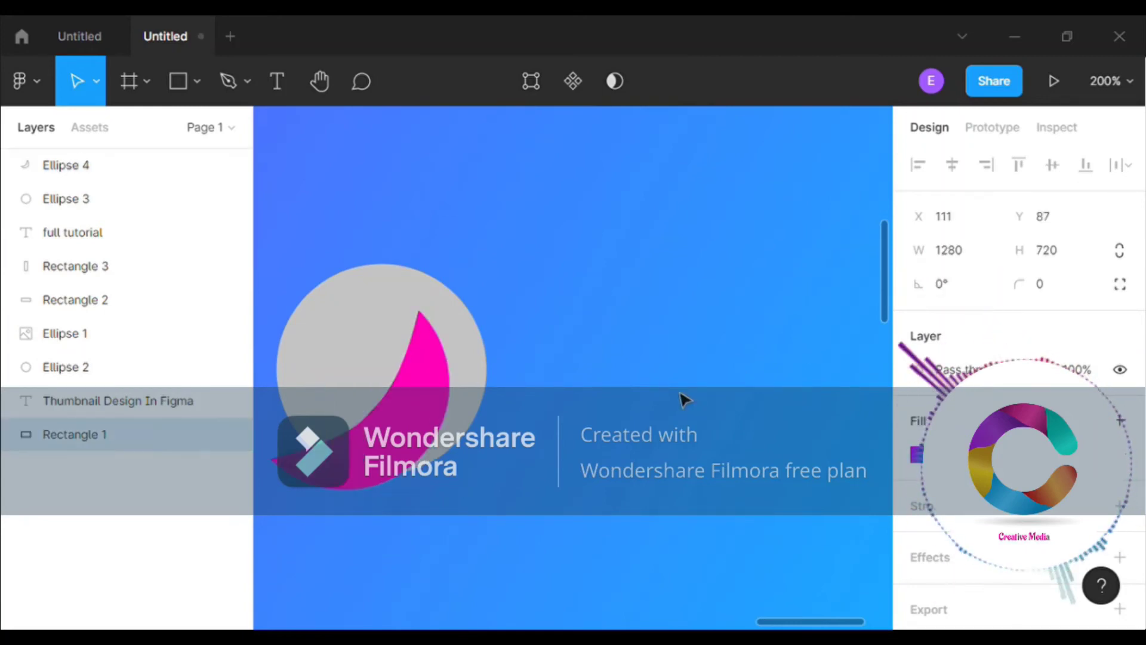
click(426, 427)
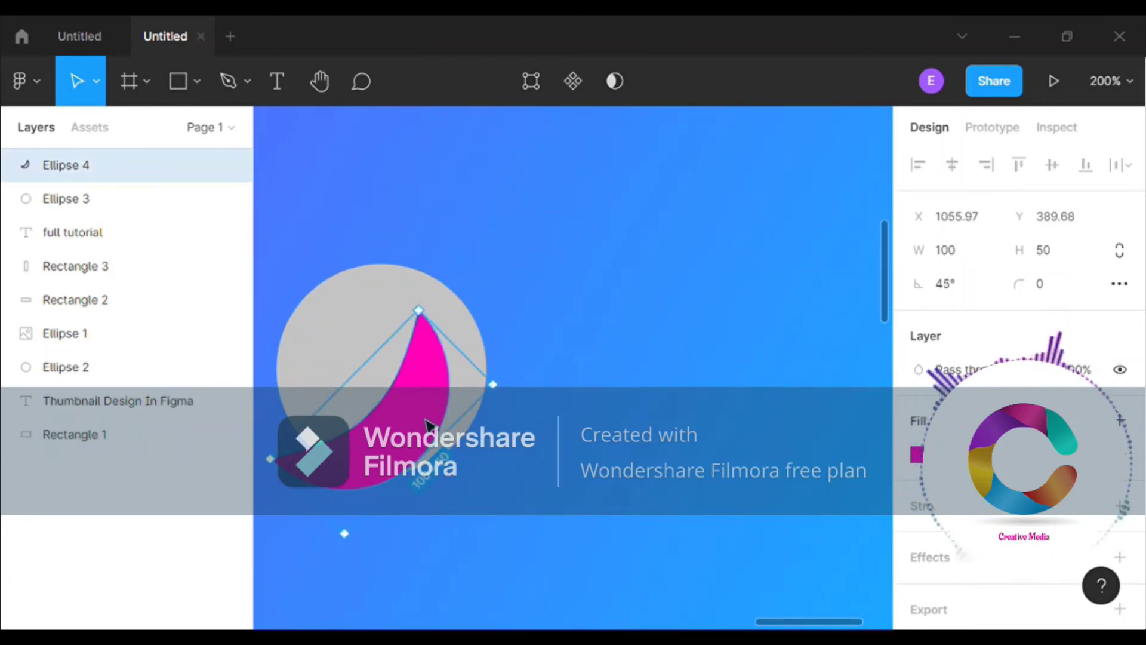
drag(426, 423, 463, 413)
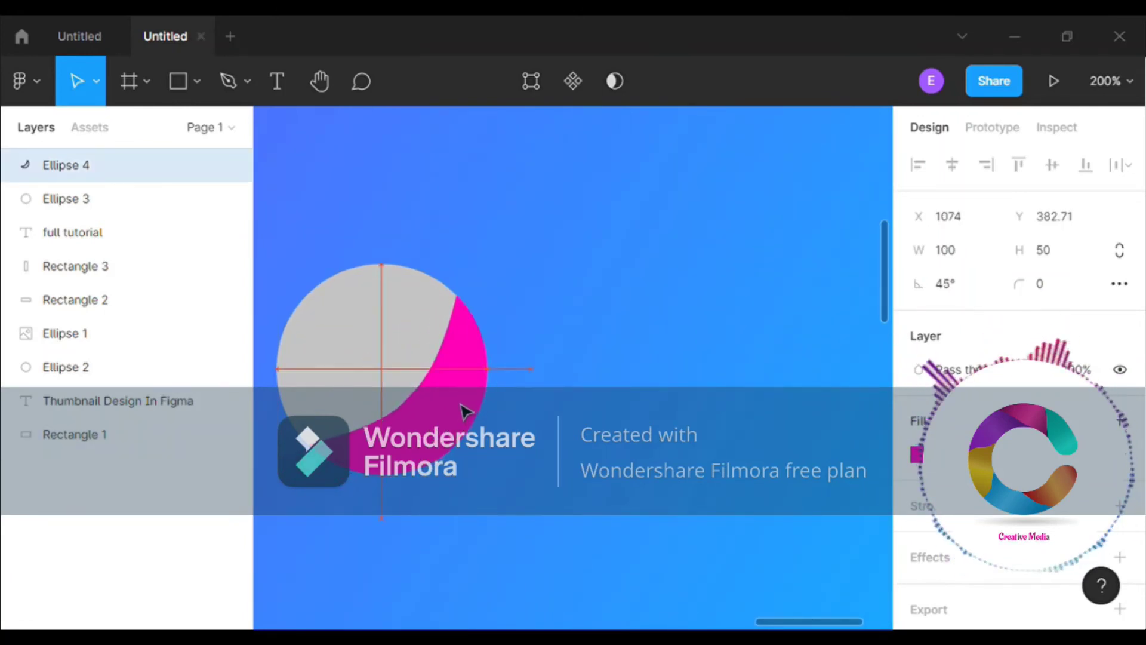
click(495, 427)
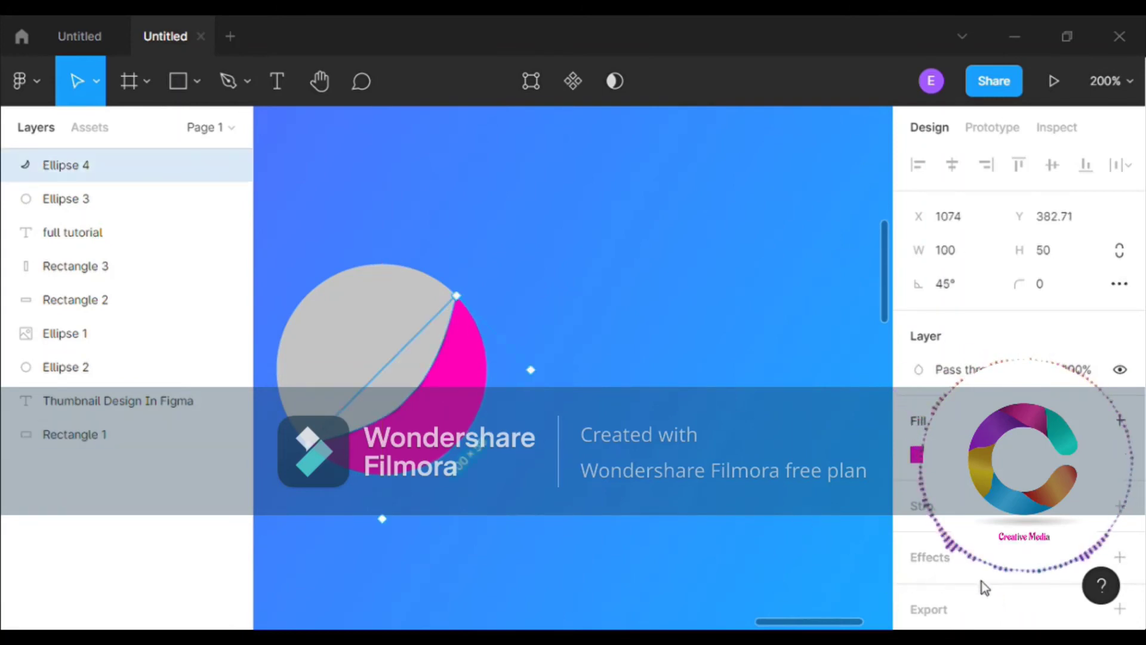
Step: Add a Layer blur effect of 50 to the magenta crescent and verify the value
click(1120, 559)
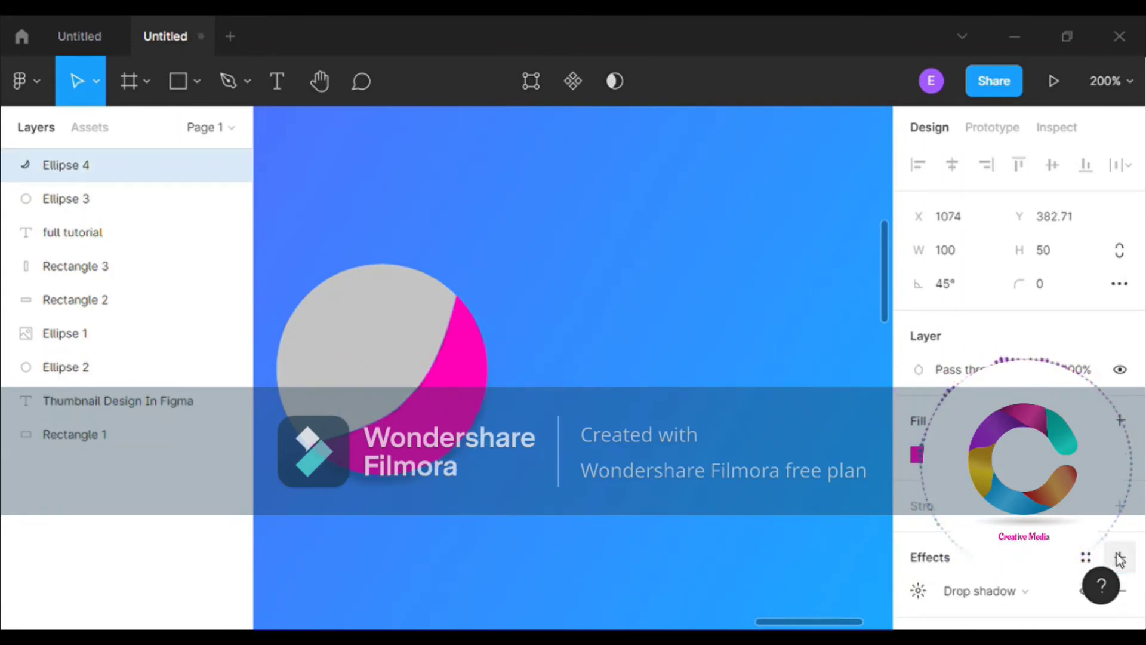
click(1000, 591)
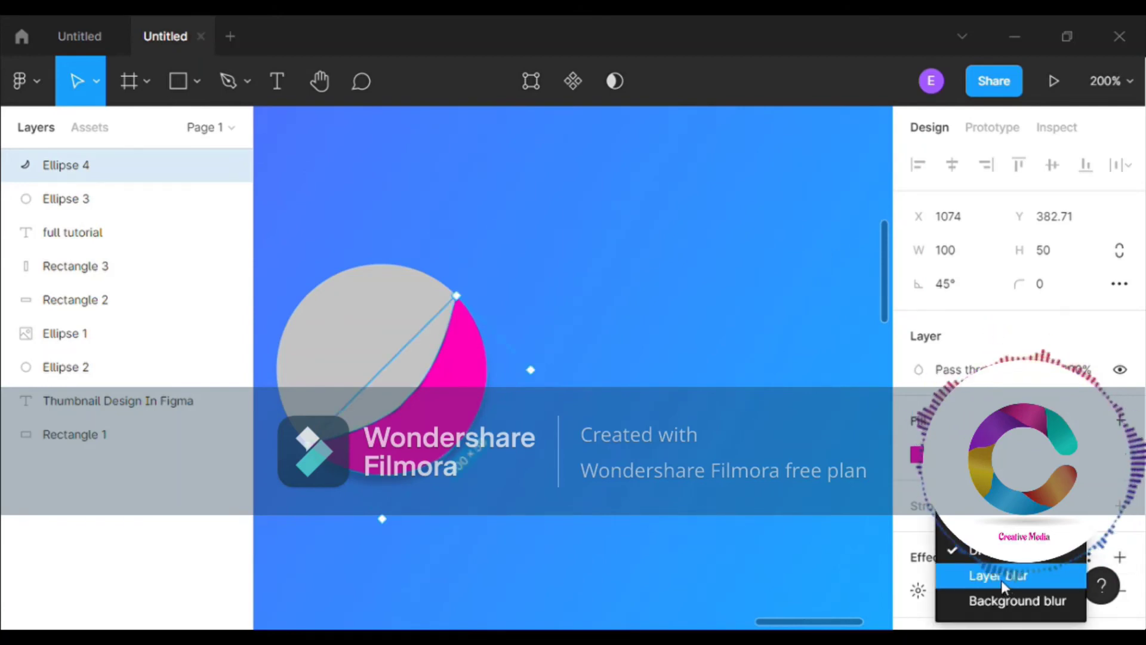
click(1005, 586)
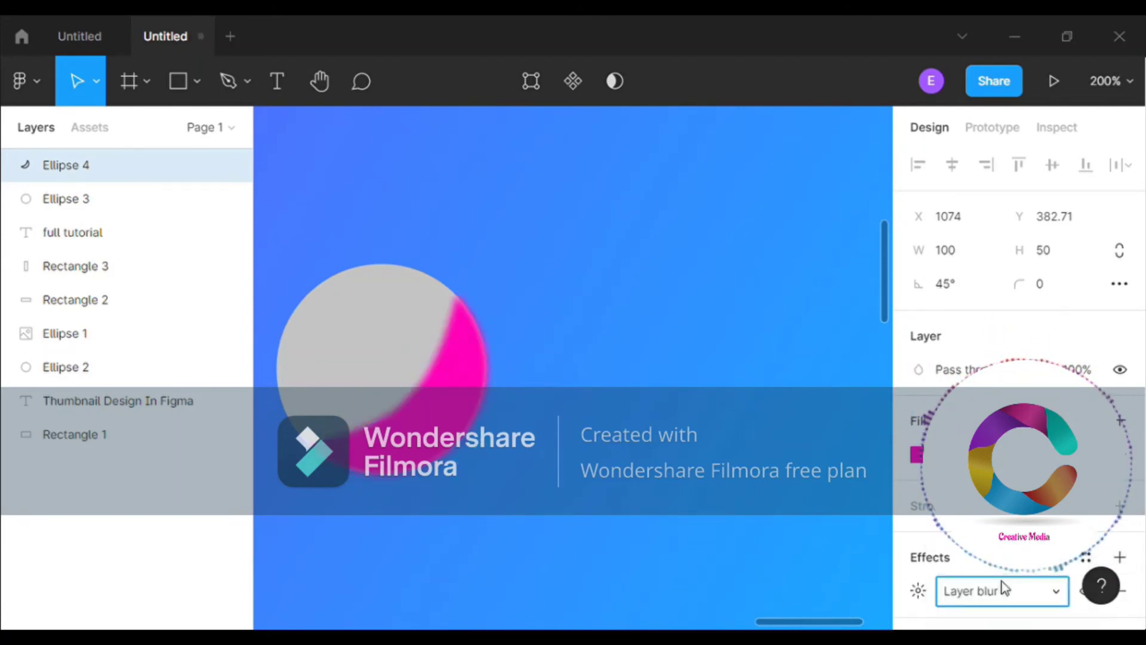
click(919, 592)
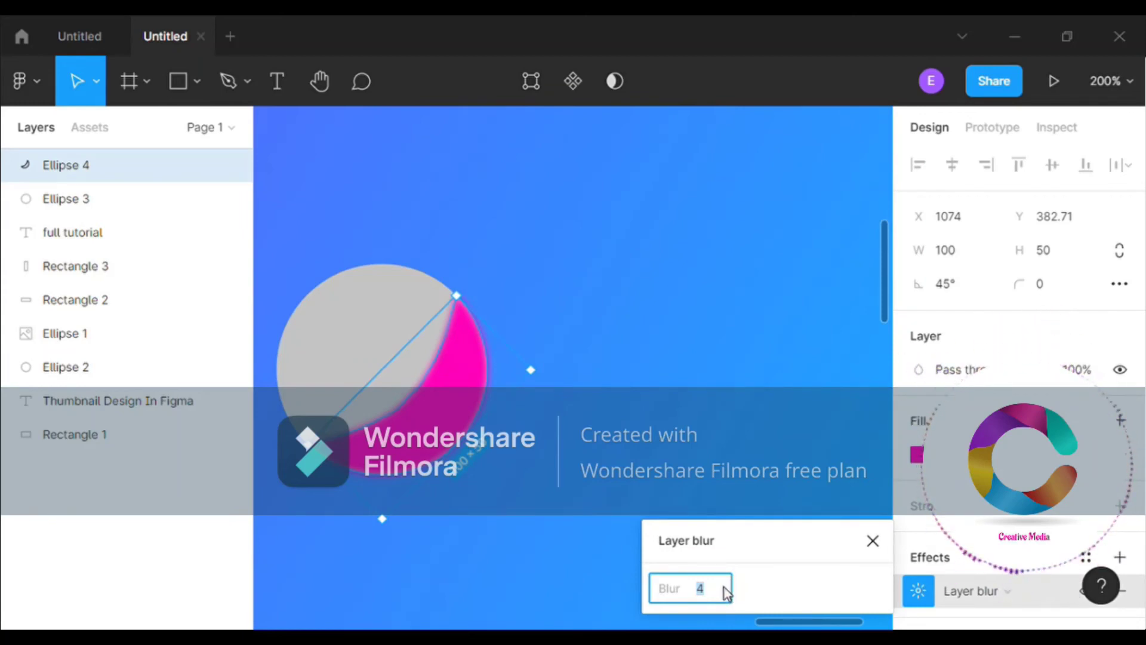
key(BackSpace)
text(50)
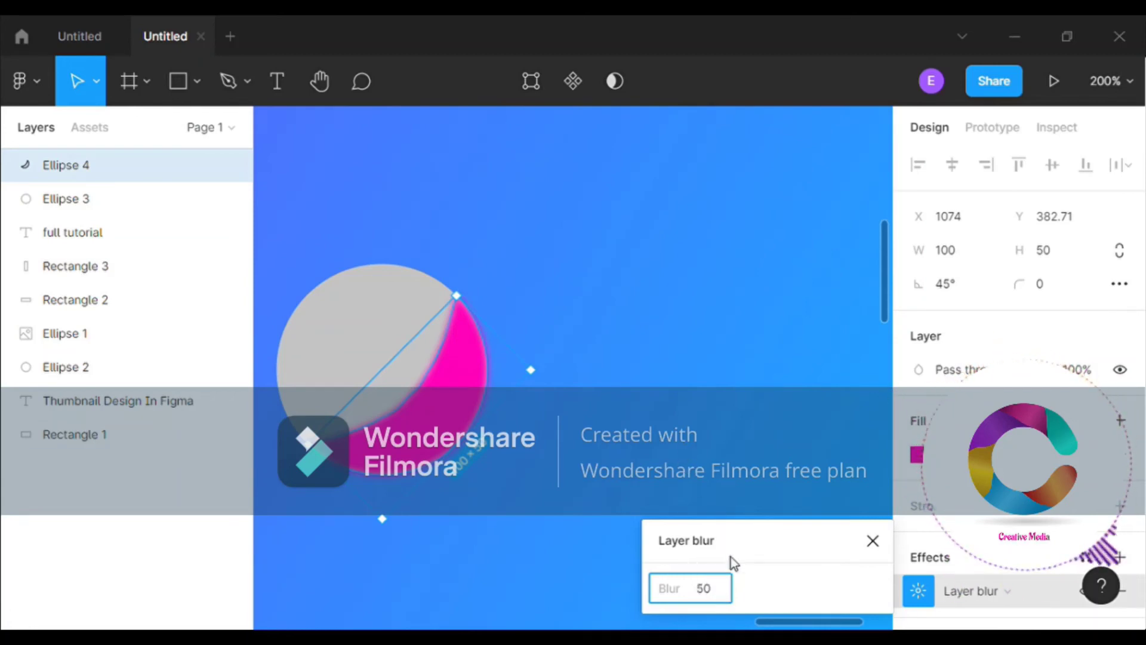
key(Return)
click(675, 440)
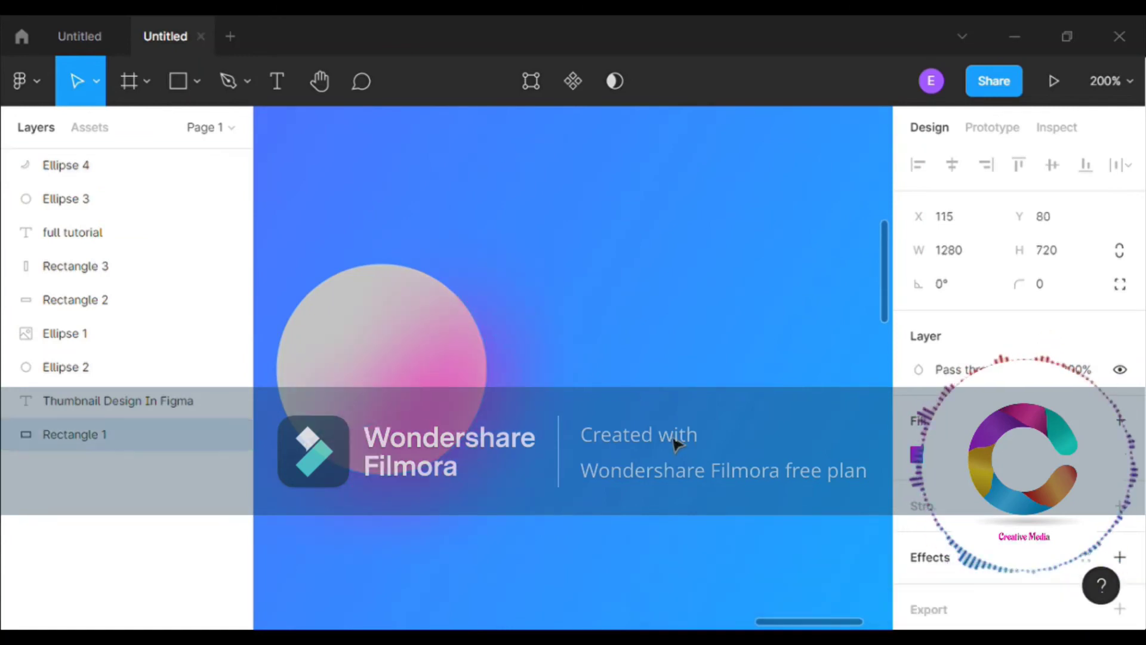
click(457, 416)
click(919, 590)
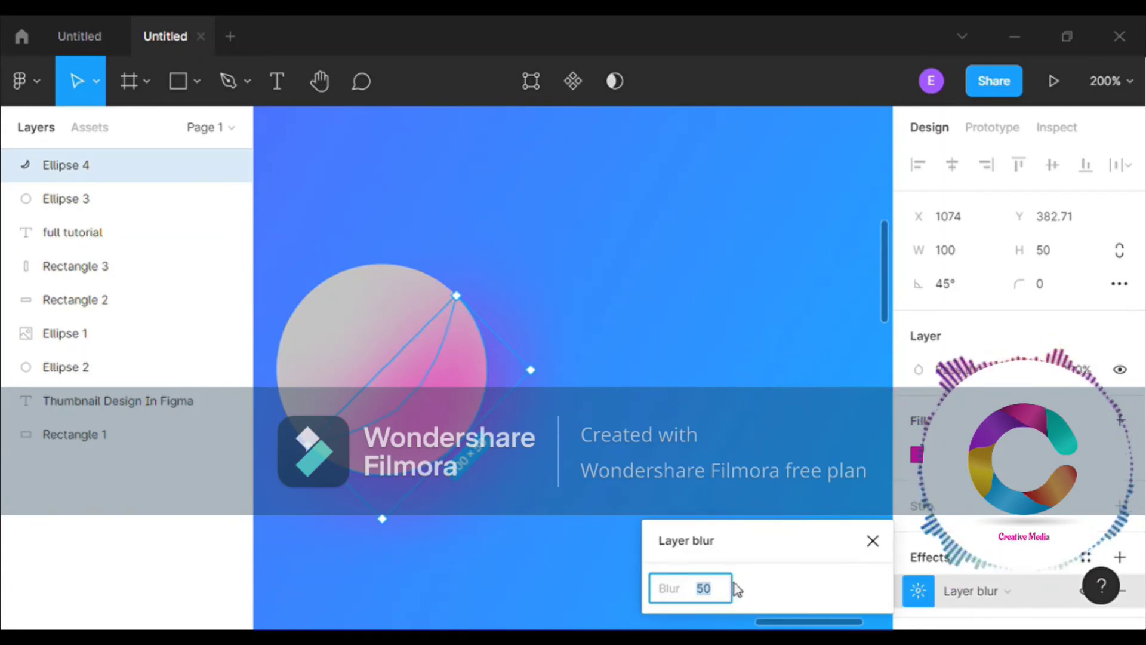
click(723, 431)
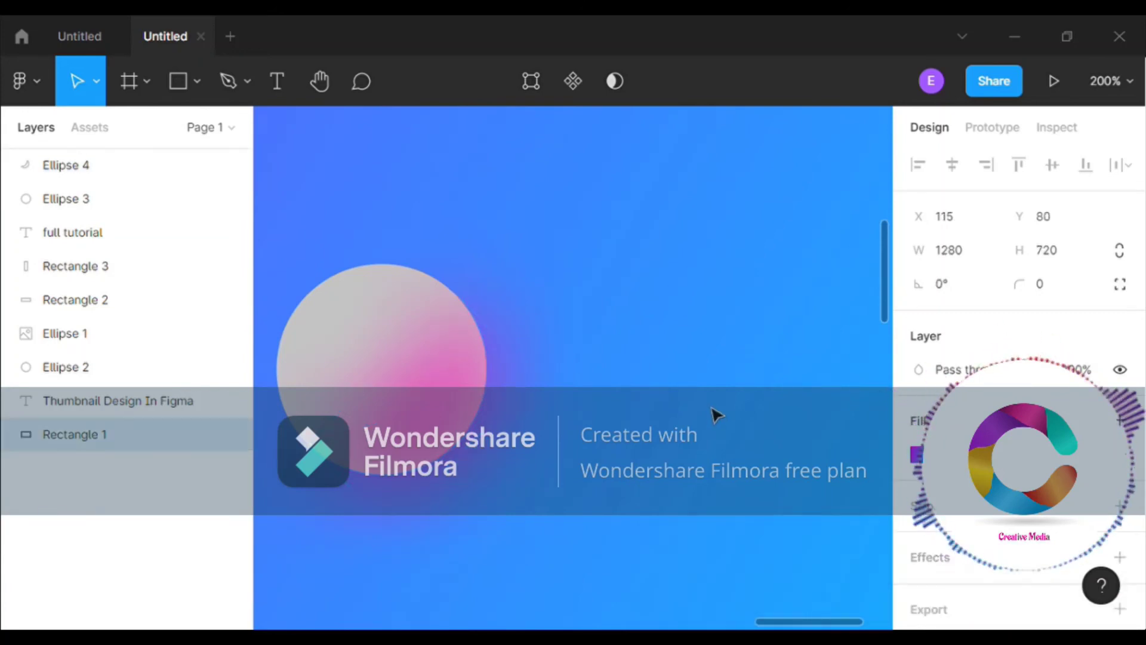
Step: Fill the grey circle with a light pink
click(358, 321)
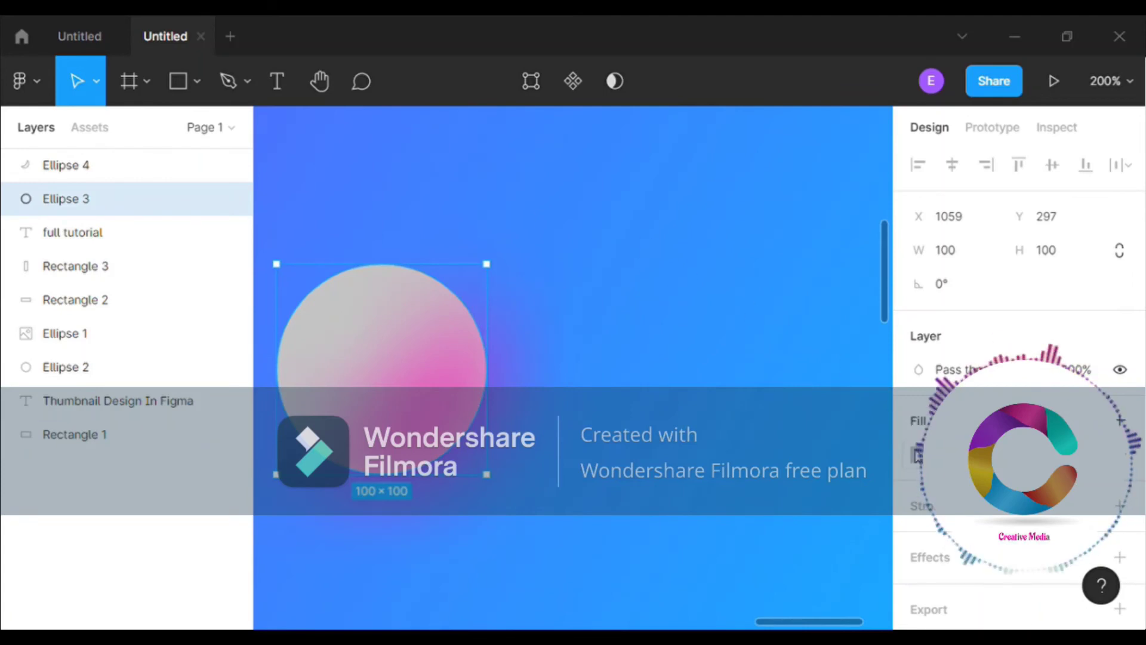
click(918, 455)
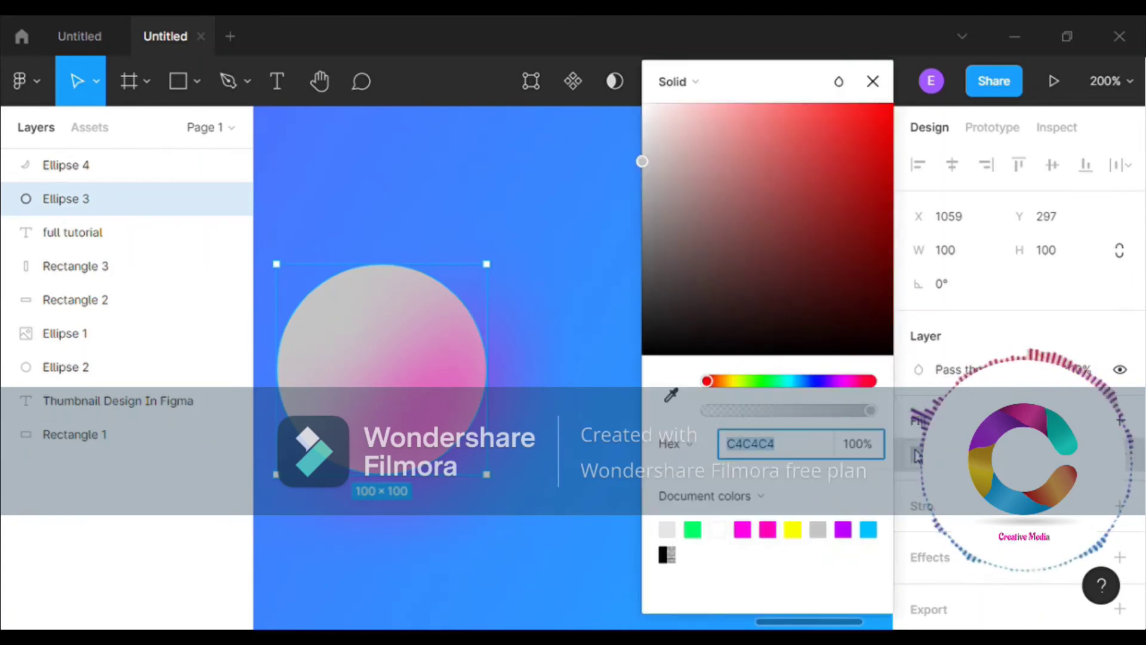
click(770, 537)
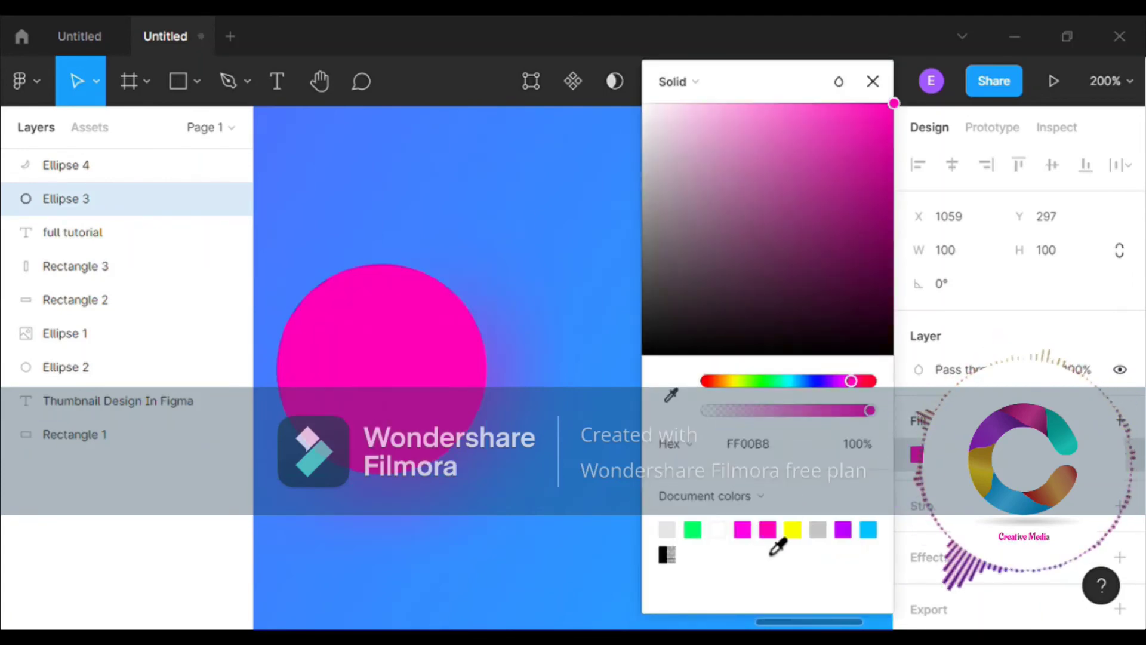
click(813, 102)
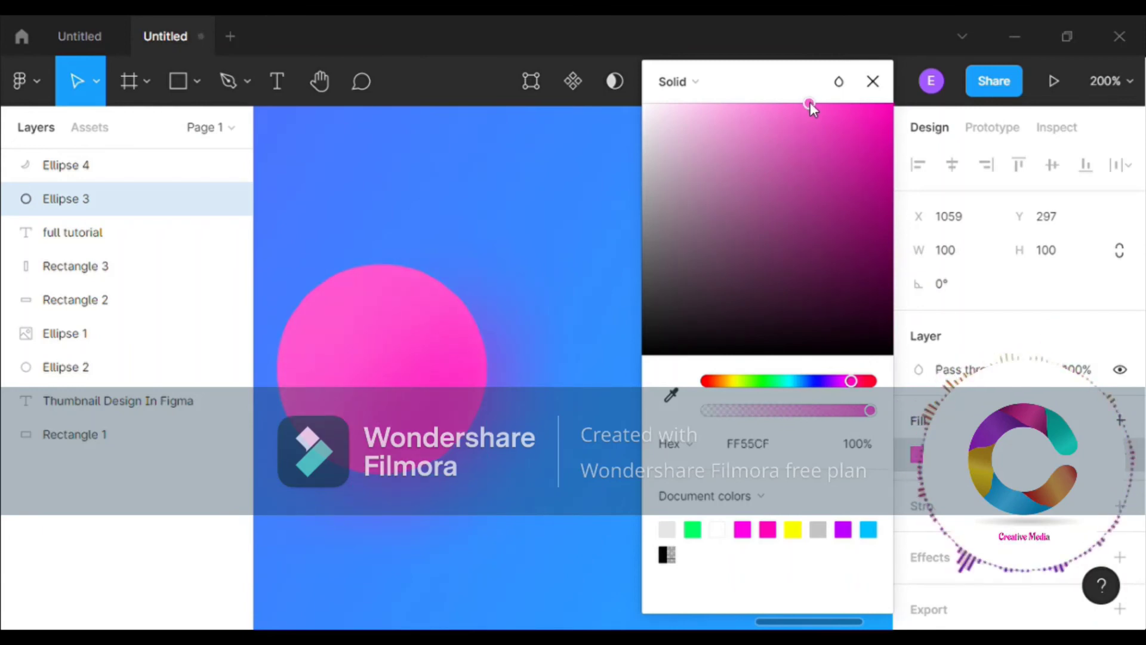
click(873, 82)
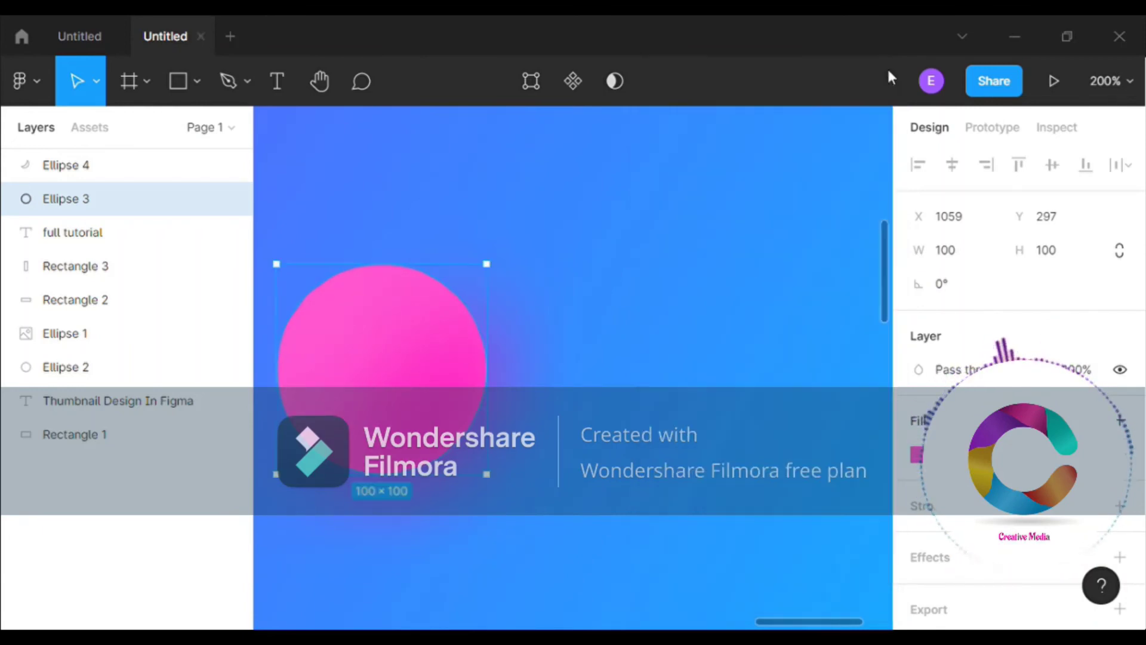
Step: Lower the crescent's layer blur from 50 to 22
click(425, 456)
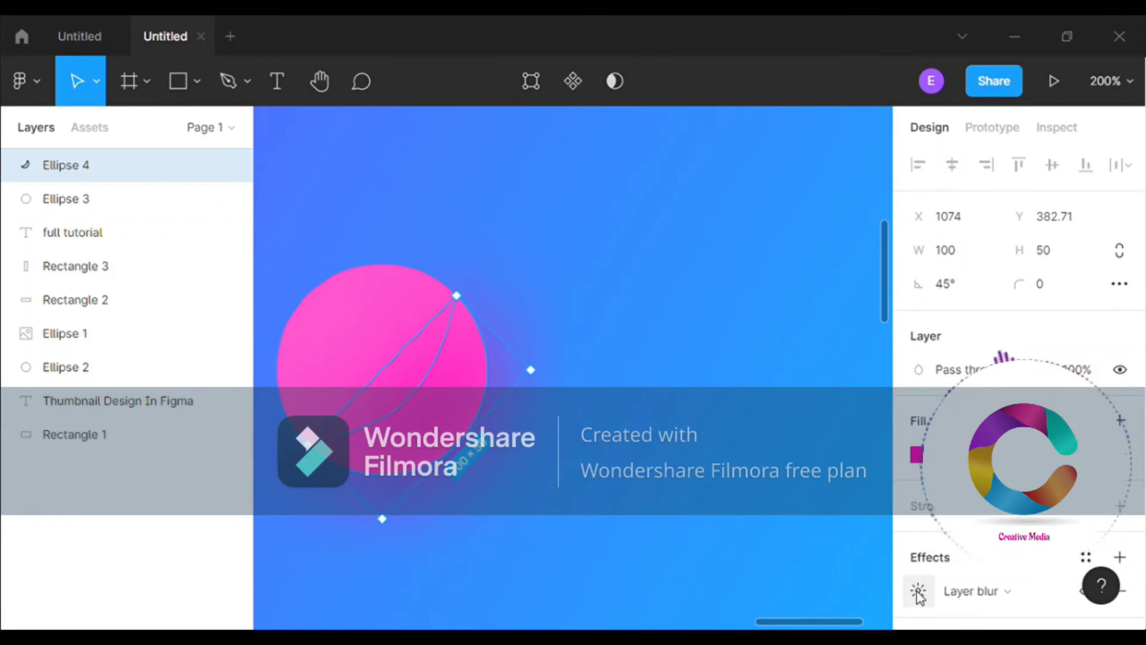
click(918, 592)
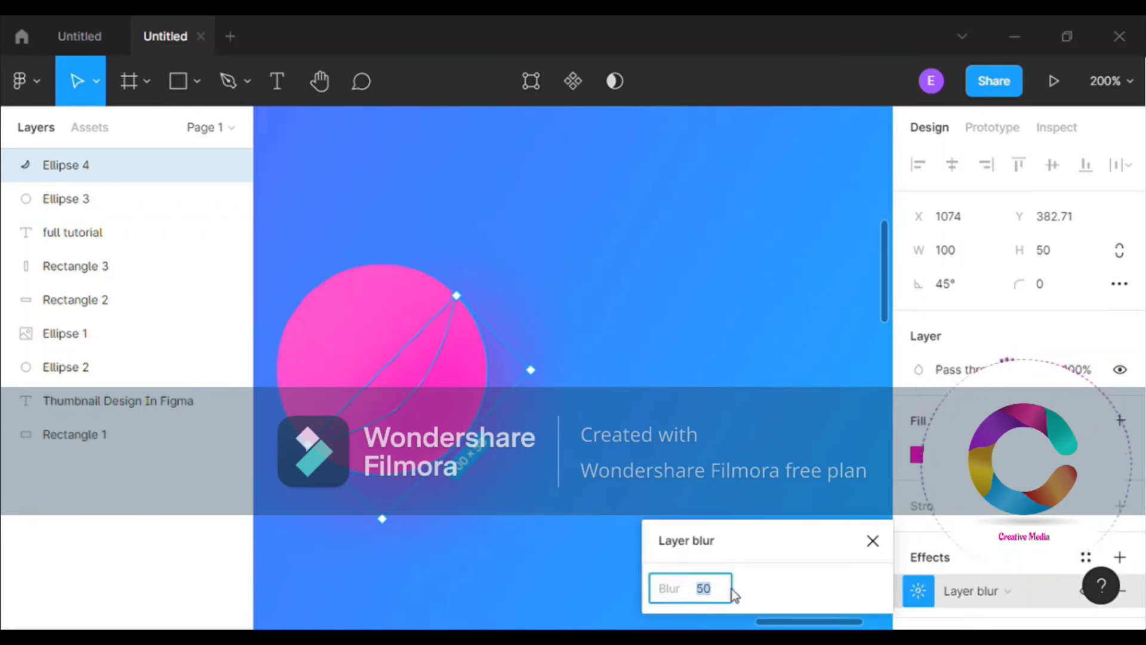
drag(731, 588, 706, 588)
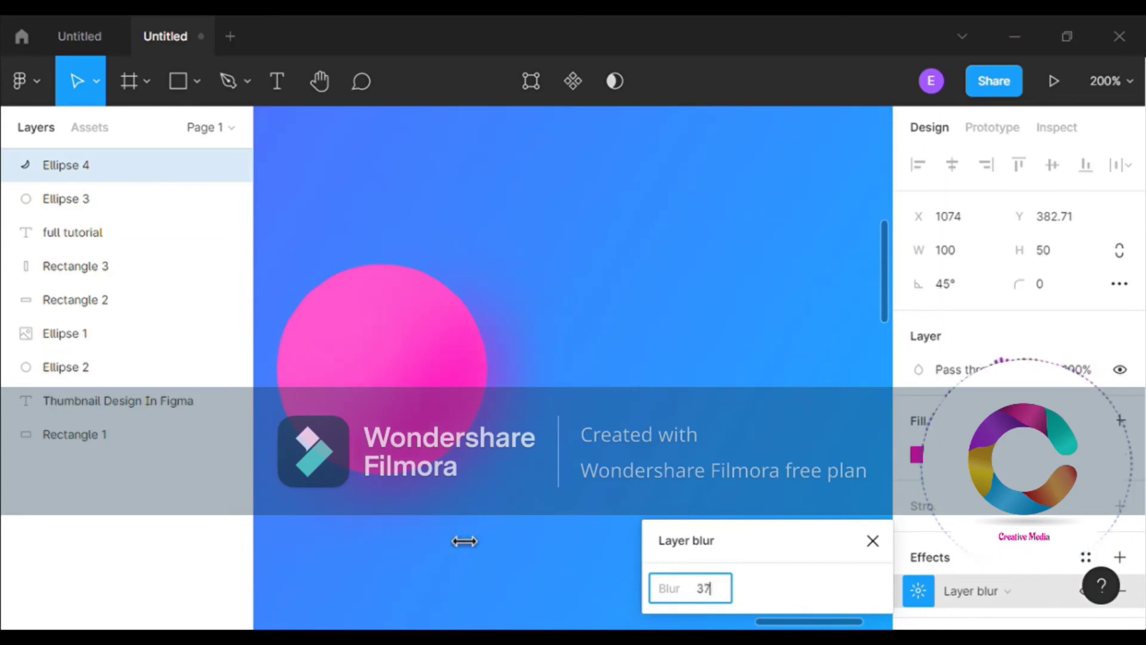
drag(464, 541, 239, 526)
mouse_move(112, 533)
mouse_down()
mouse_move(30, 538)
mouse_move(117, 527)
mouse_up()
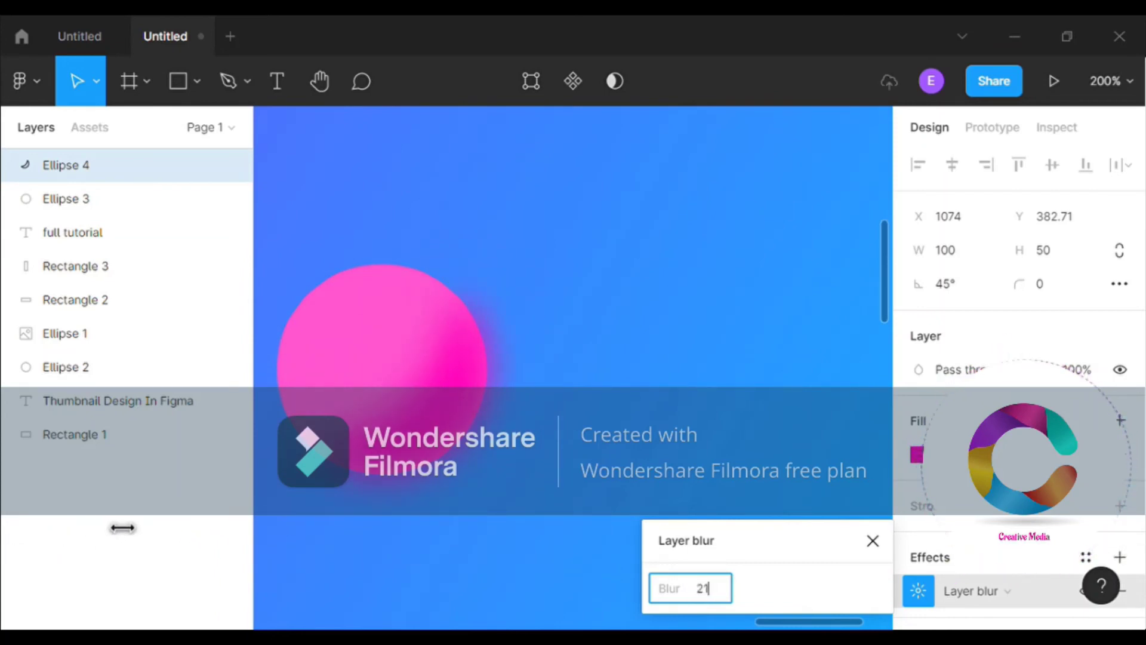
drag(3, 529, 142, 522)
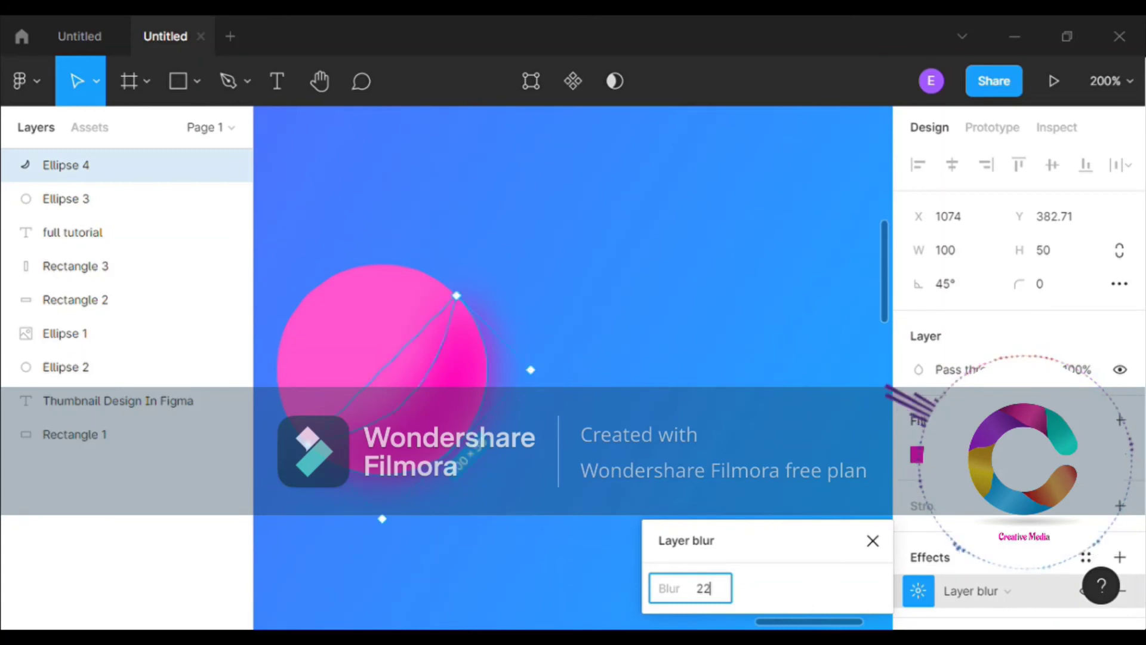
Step: Darken the crescent's fill to magenta A60077
click(873, 540)
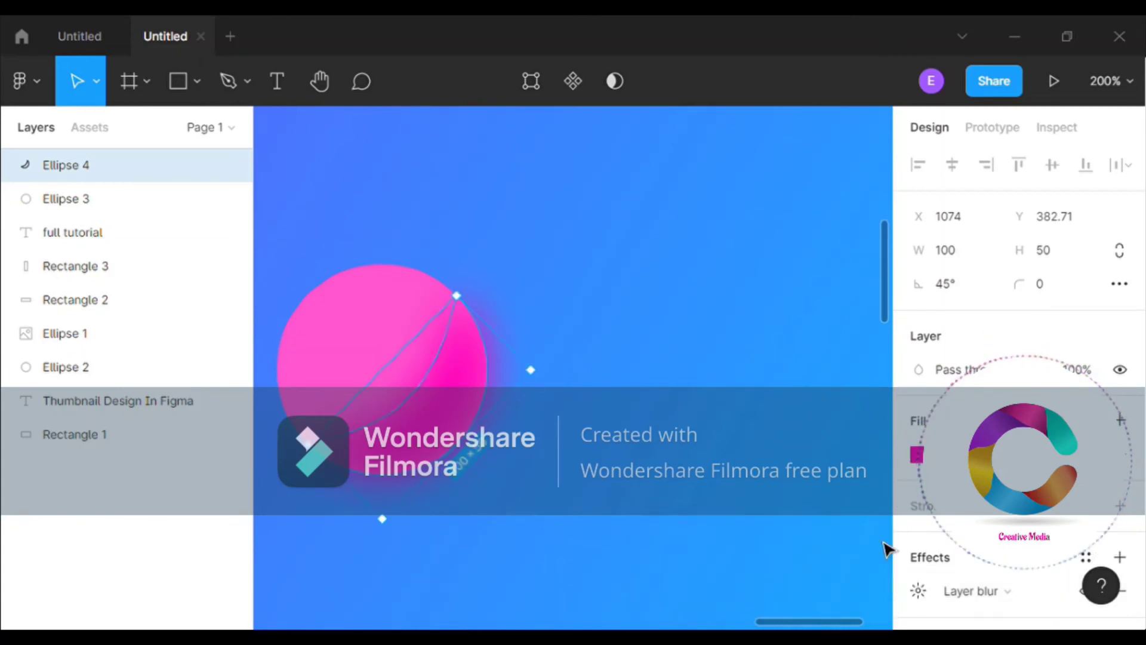
click(917, 454)
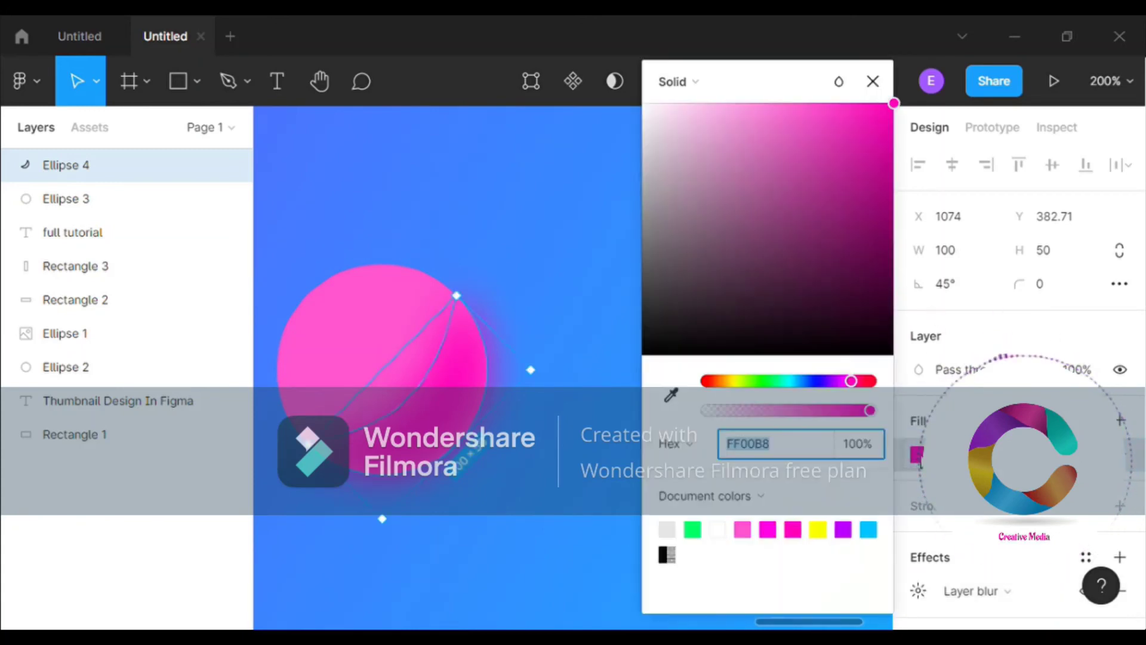
drag(894, 104, 894, 190)
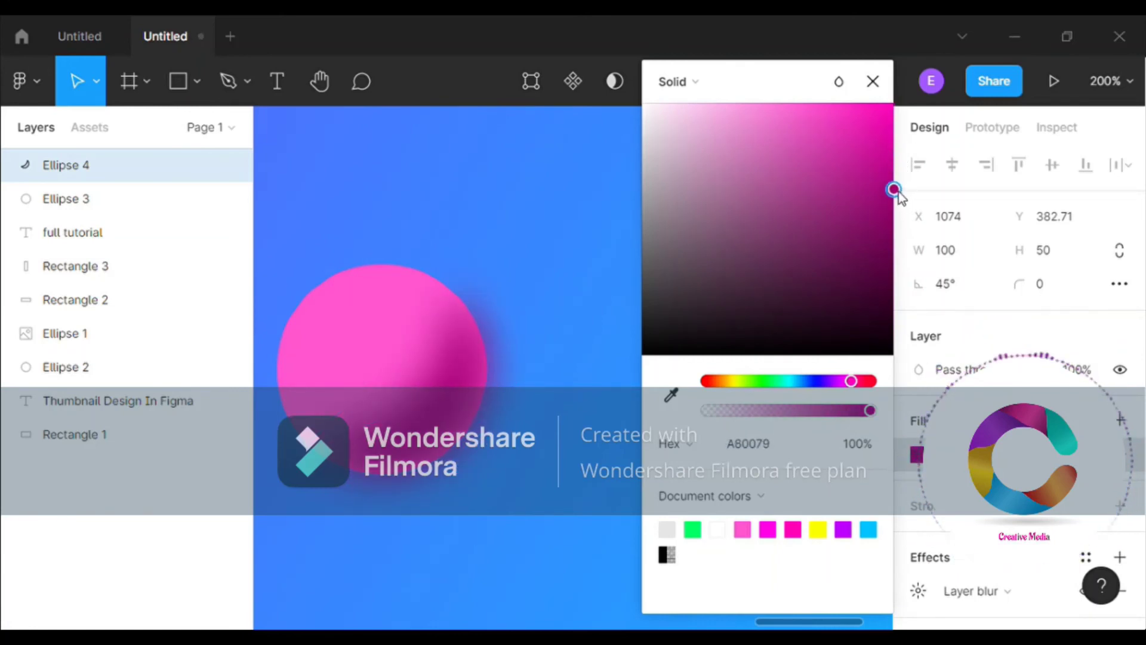
click(871, 83)
Step: Check the shading, then select the crescent and Ellipse 3 together
click(636, 354)
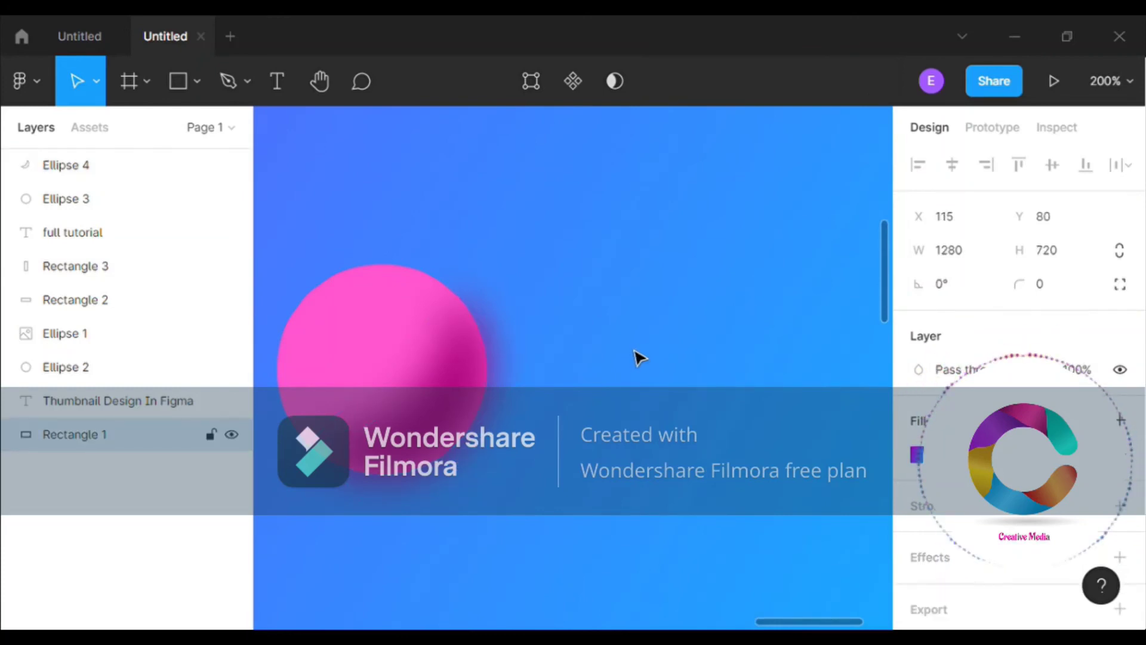
click(470, 410)
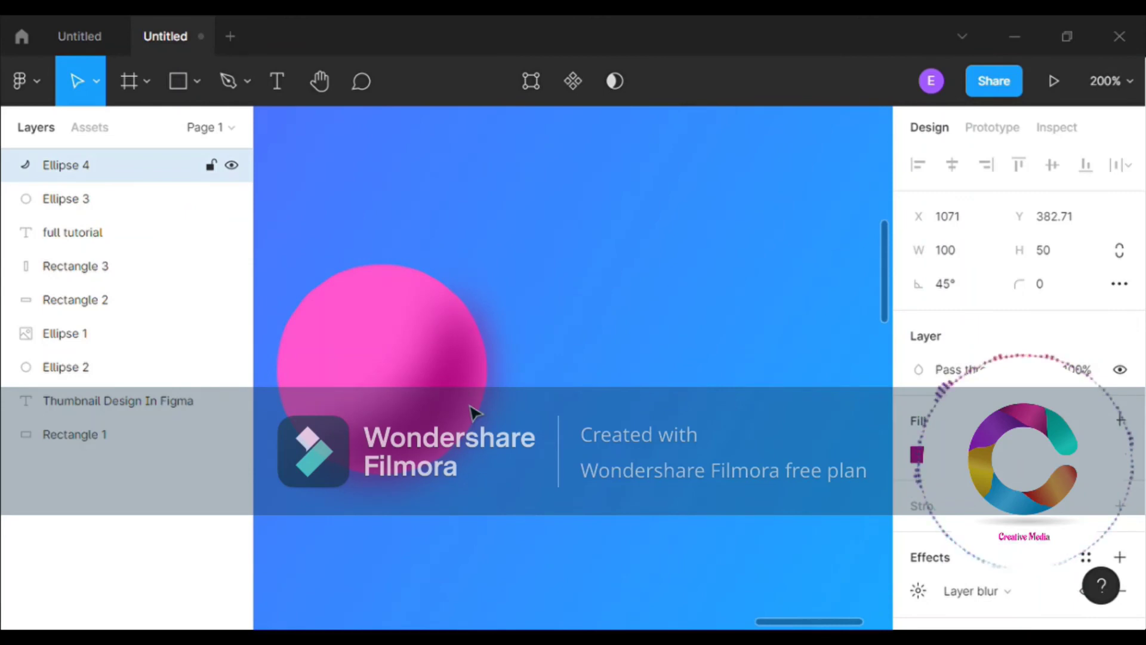
click(632, 431)
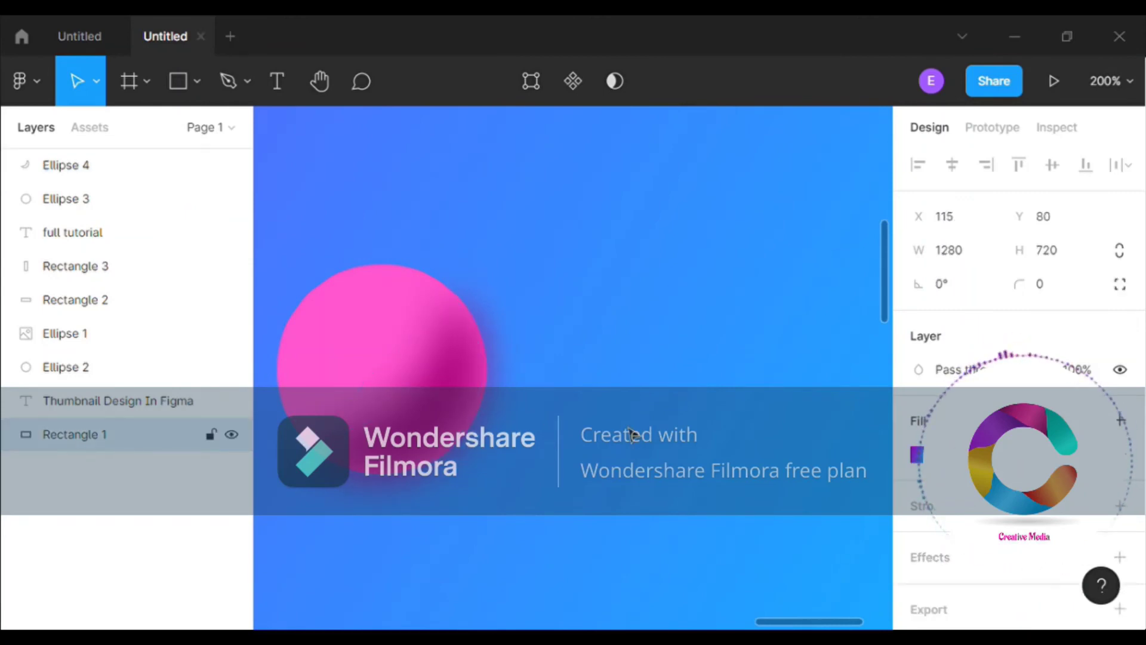
click(143, 170)
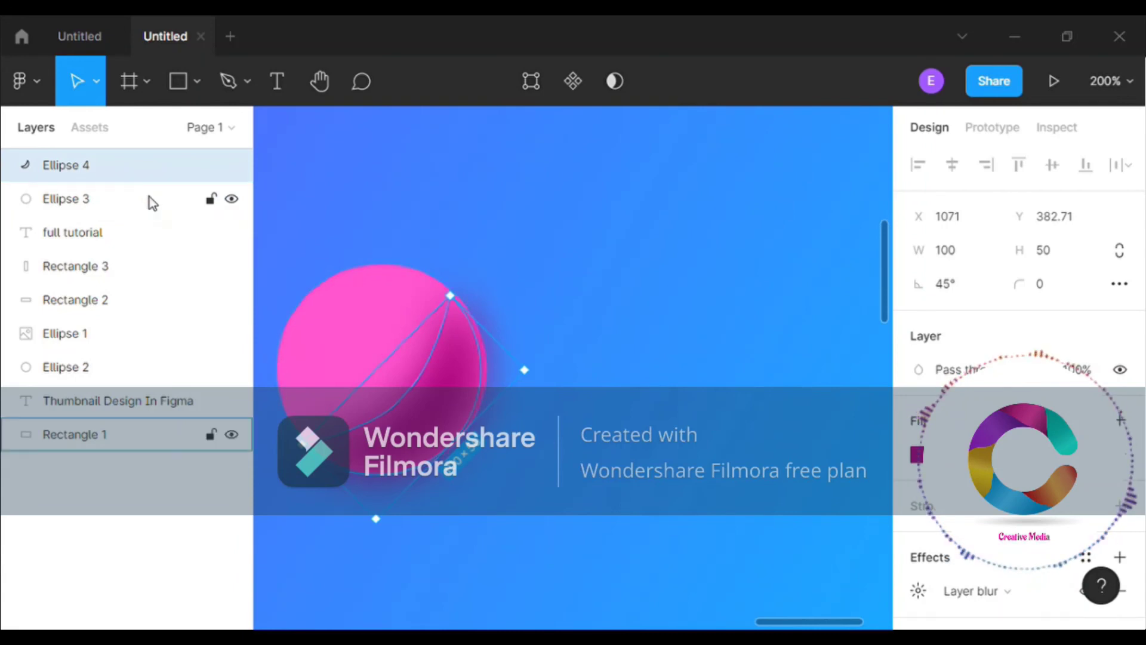
shift+click(149, 196)
Step: Group the pink ball and its crescent into Group 1
right_click(149, 196)
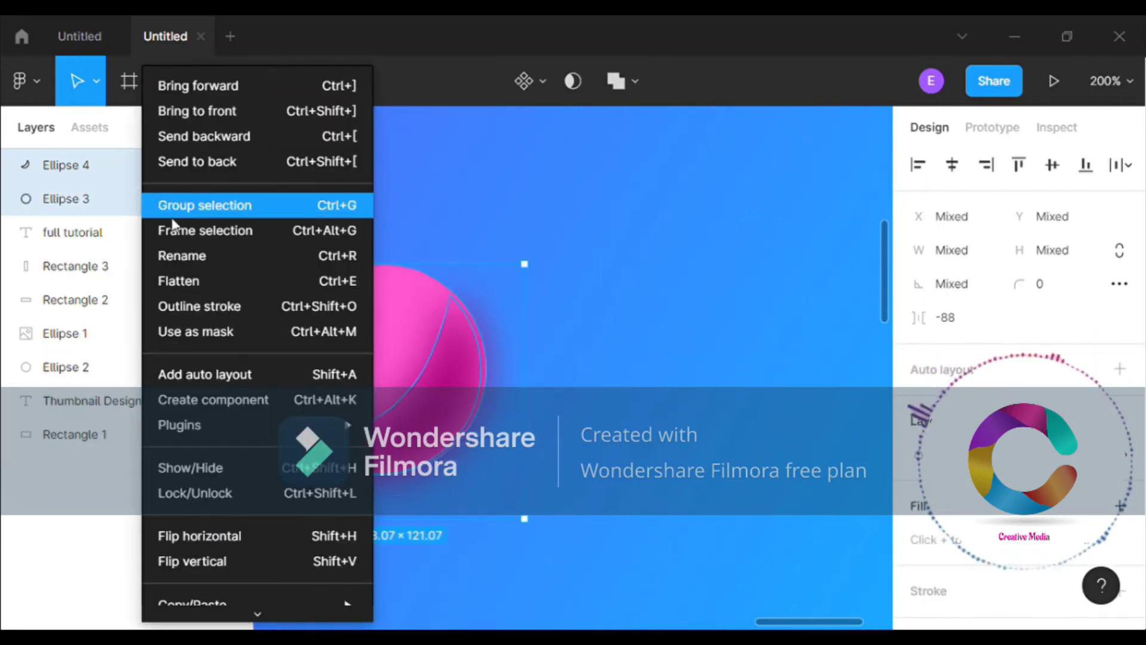
click(189, 206)
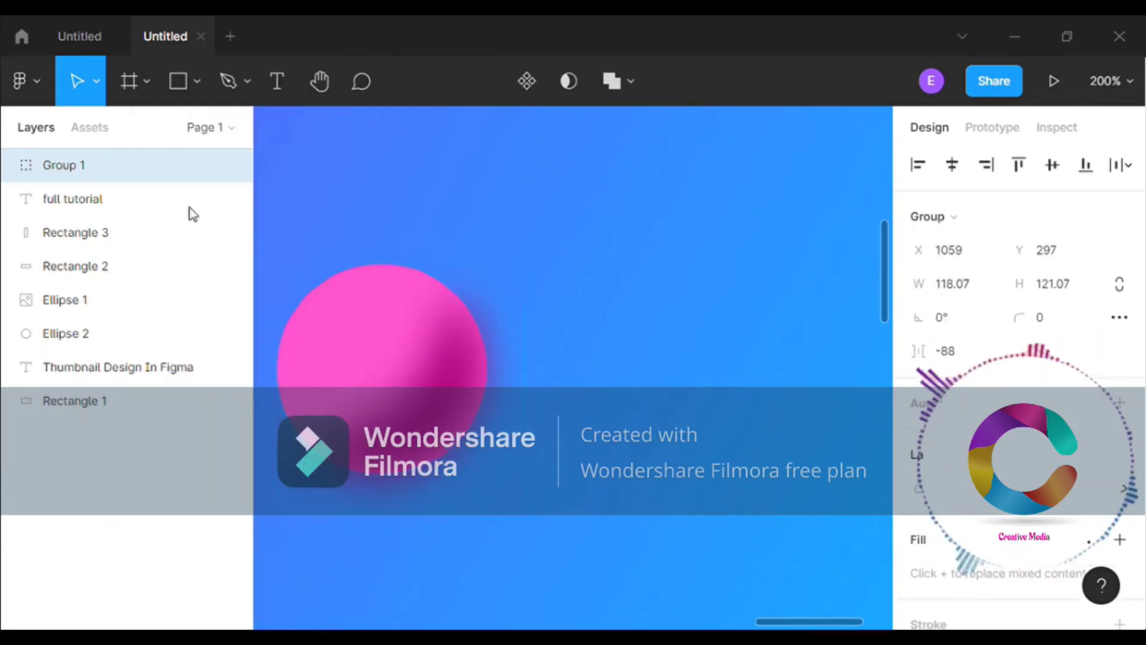
click(667, 344)
Step: Zoom to fit the thumbnail frame and nudge Rectangle 3 slightly up
click(1139, 95)
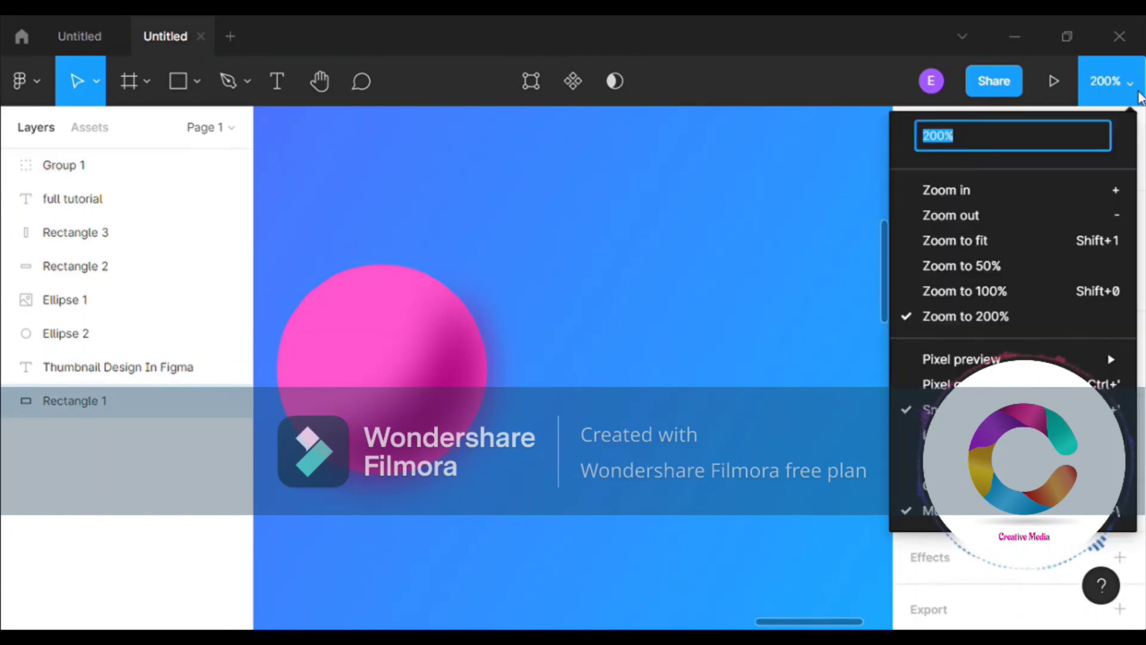
click(991, 239)
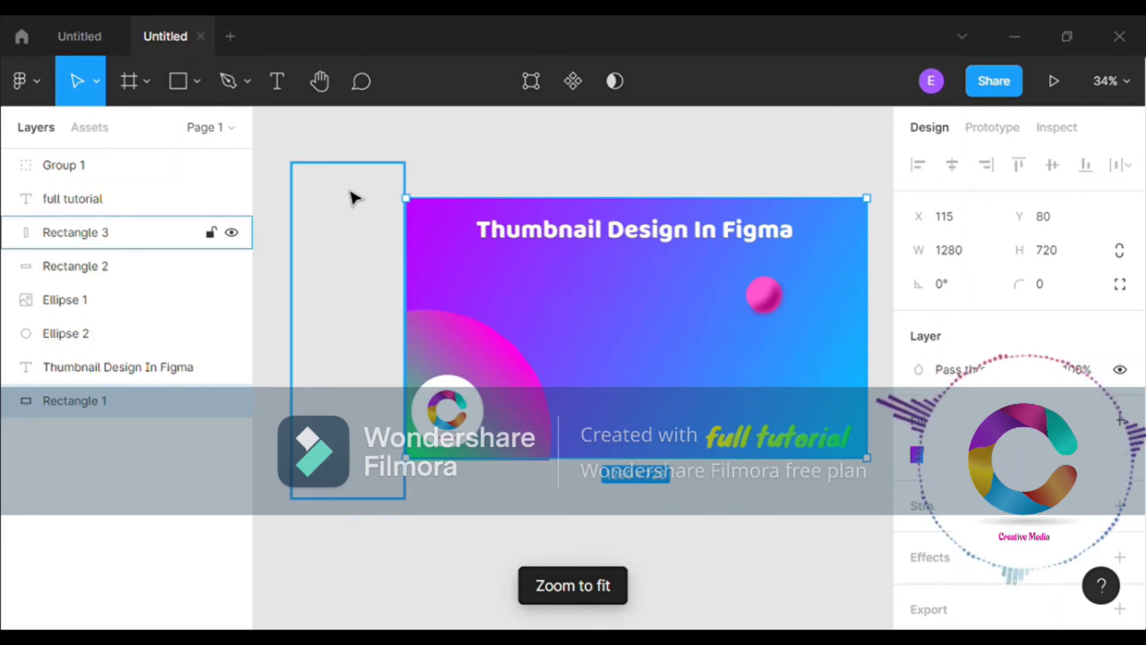
click(478, 162)
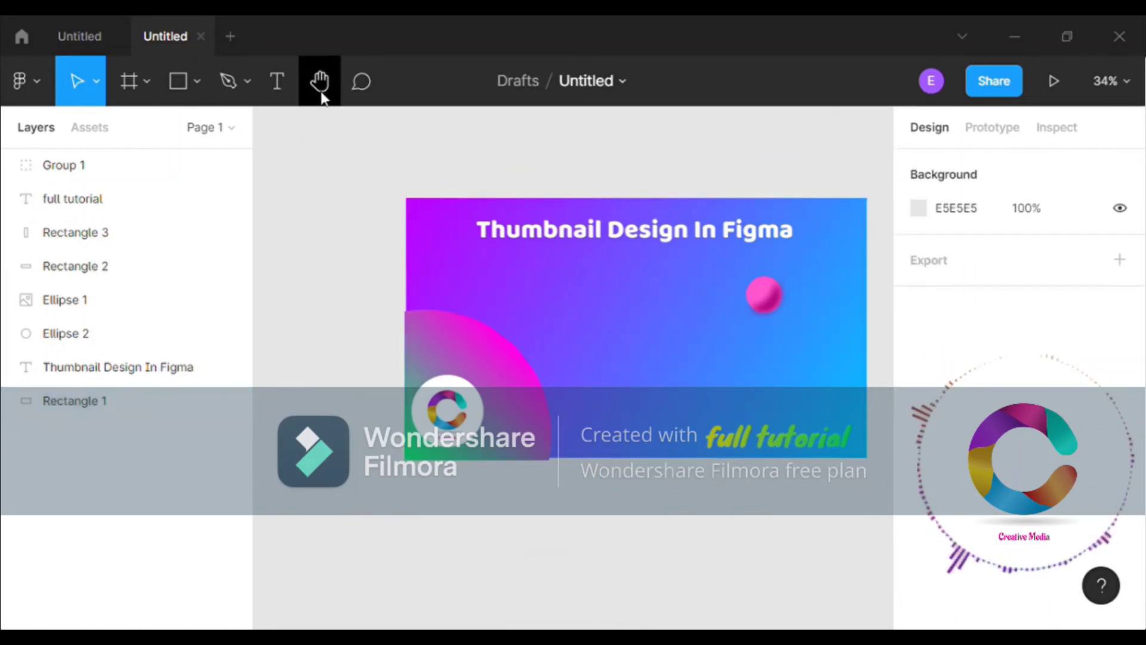
click(367, 356)
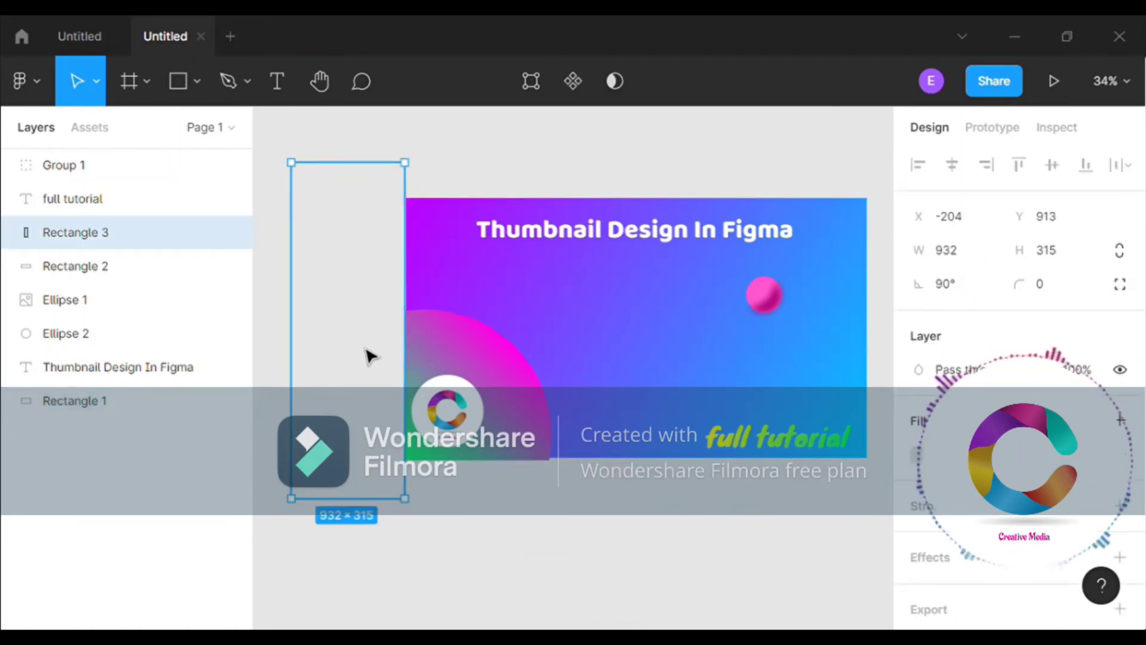
drag(367, 356, 655, 513)
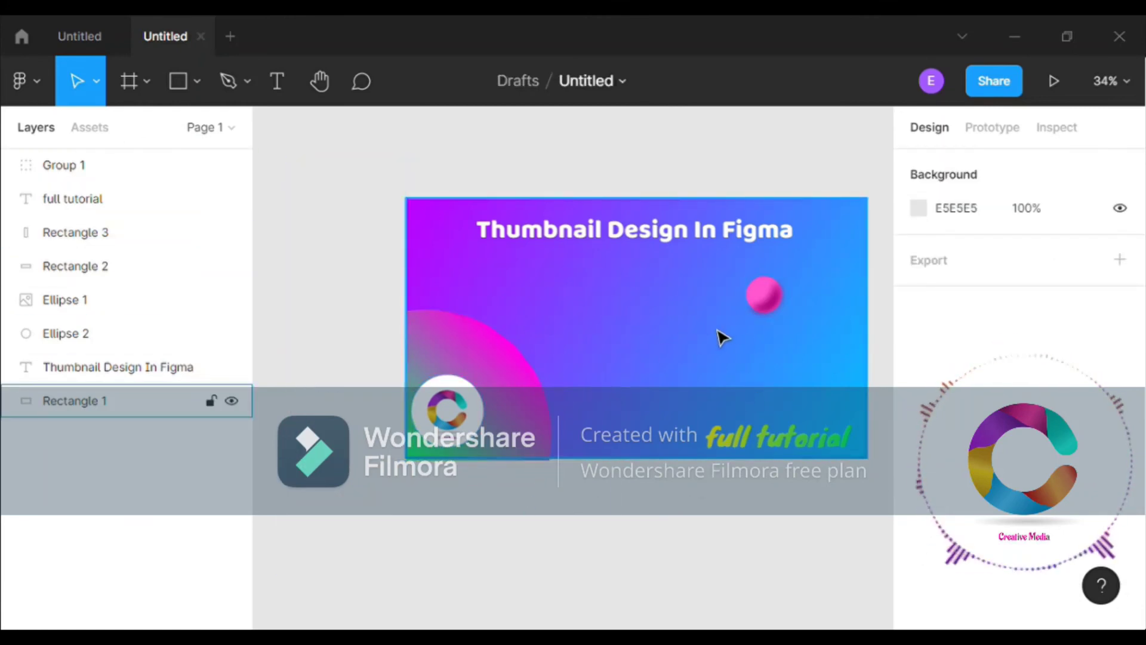
Step: Duplicate the pink ball group, placing copies at top-left, top-right and lower right edge
click(766, 310)
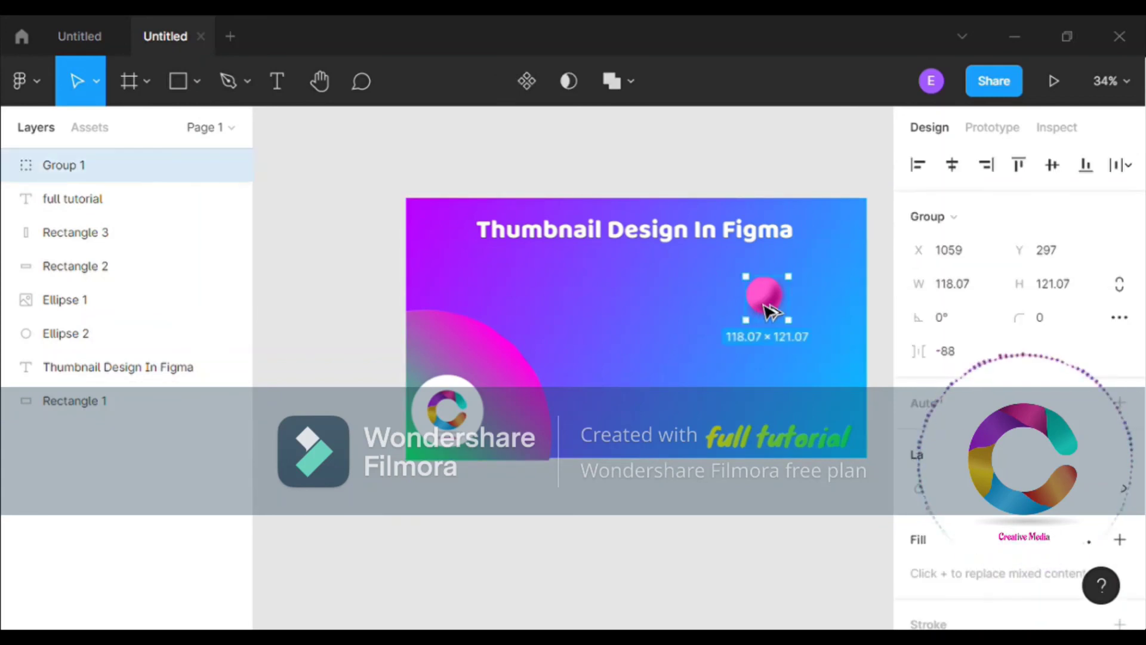
mouse_move(766, 310)
mouse_down()
mouse_move(835, 370)
mouse_move(793, 300)
mouse_up()
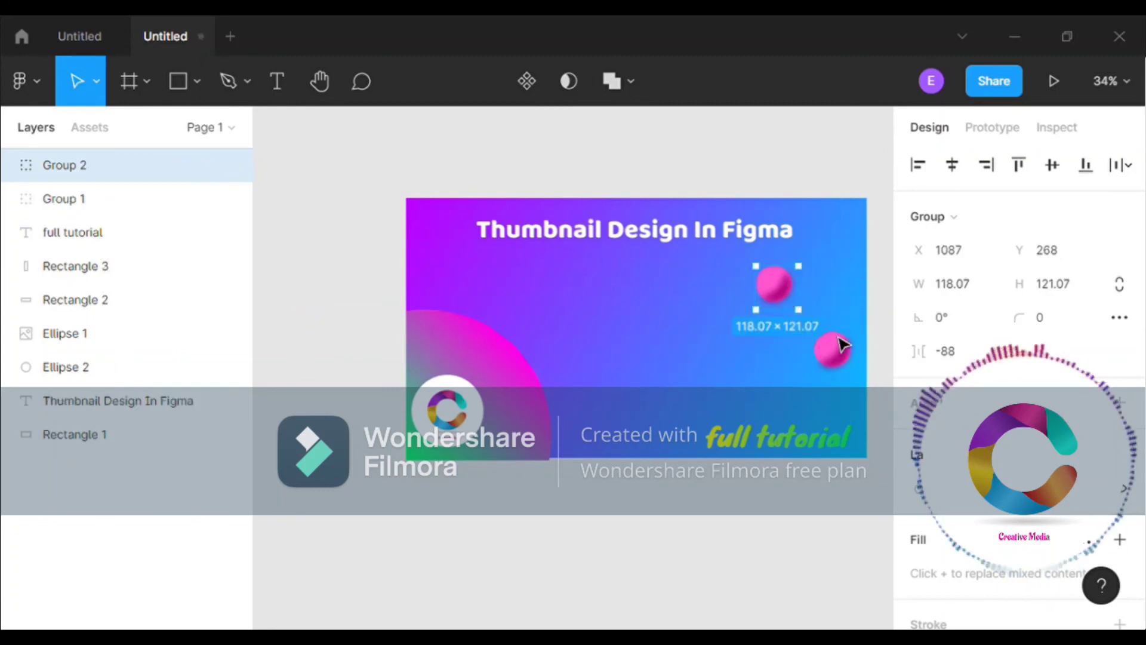
drag(835, 347, 463, 269)
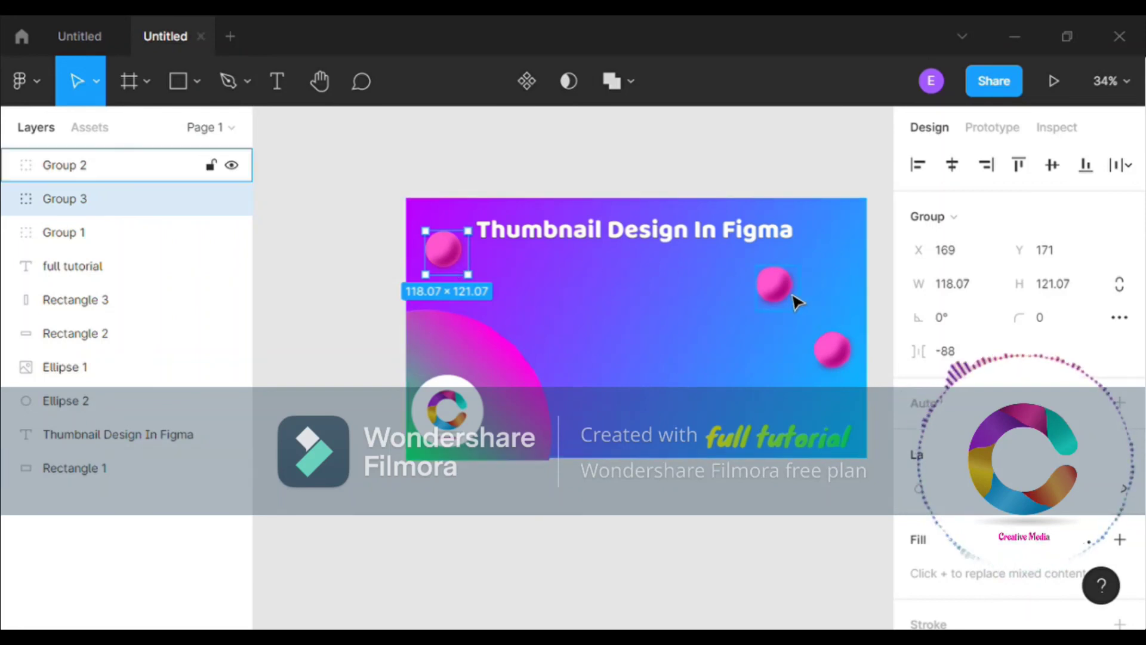
mouse_move(788, 298)
mouse_down()
mouse_move(826, 276)
mouse_move(810, 277)
mouse_up()
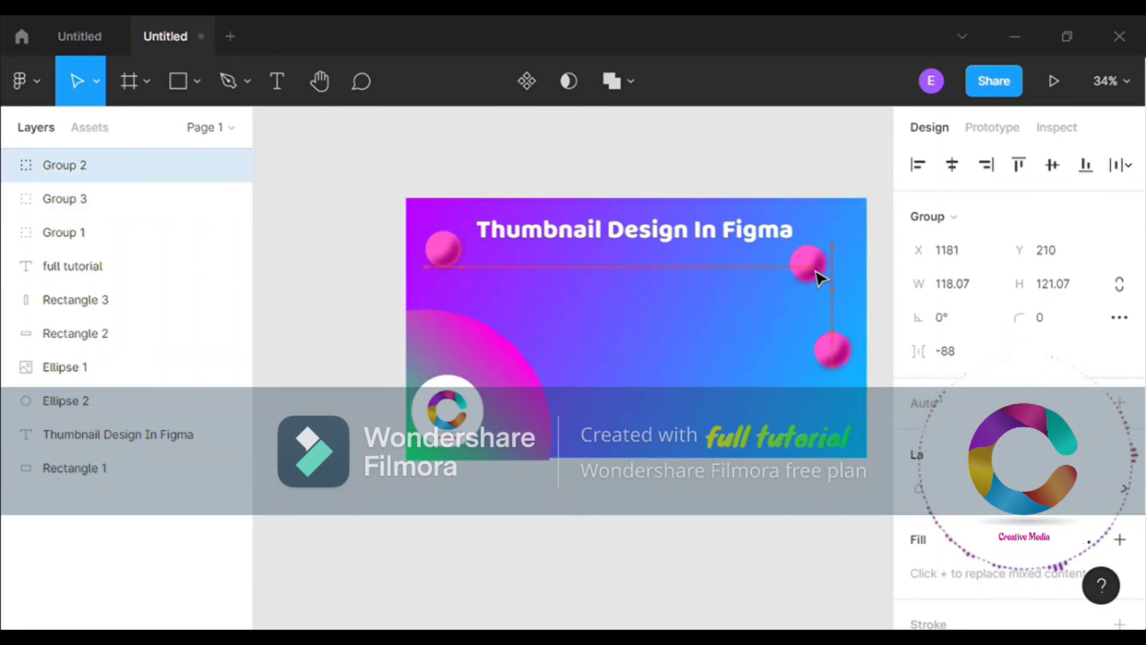
click(719, 164)
mouse_move(847, 361)
mouse_down()
mouse_move(857, 391)
mouse_move(857, 373)
mouse_up()
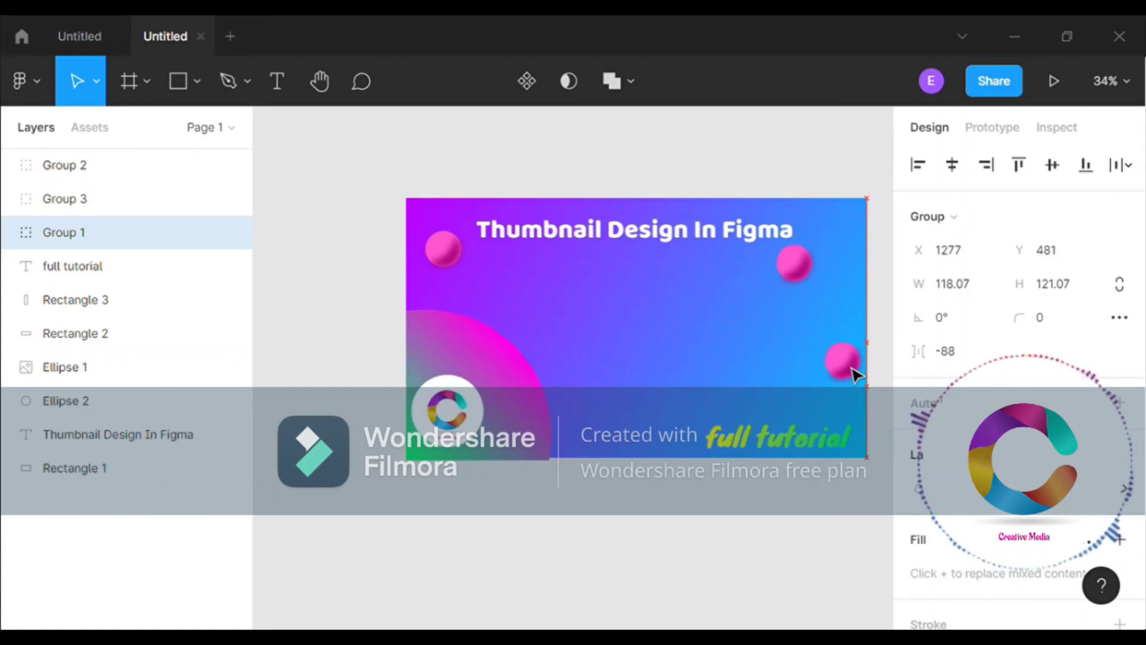
drag(857, 373, 852, 366)
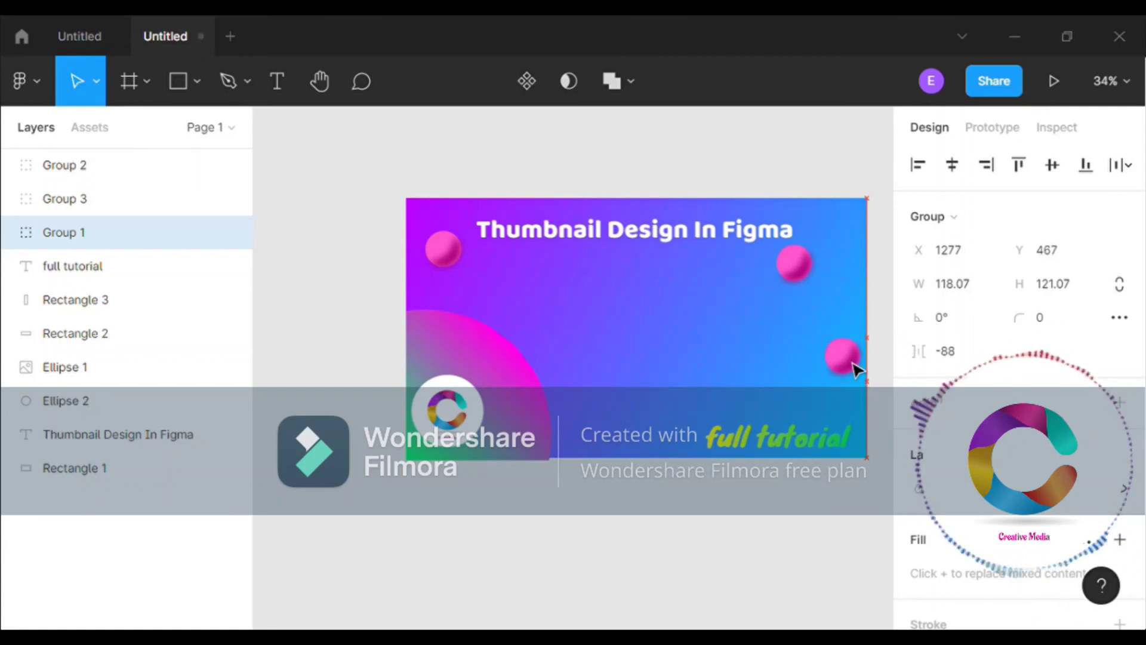
click(743, 522)
Step: Nudge Rectangle 2 slightly down below the frame
click(573, 504)
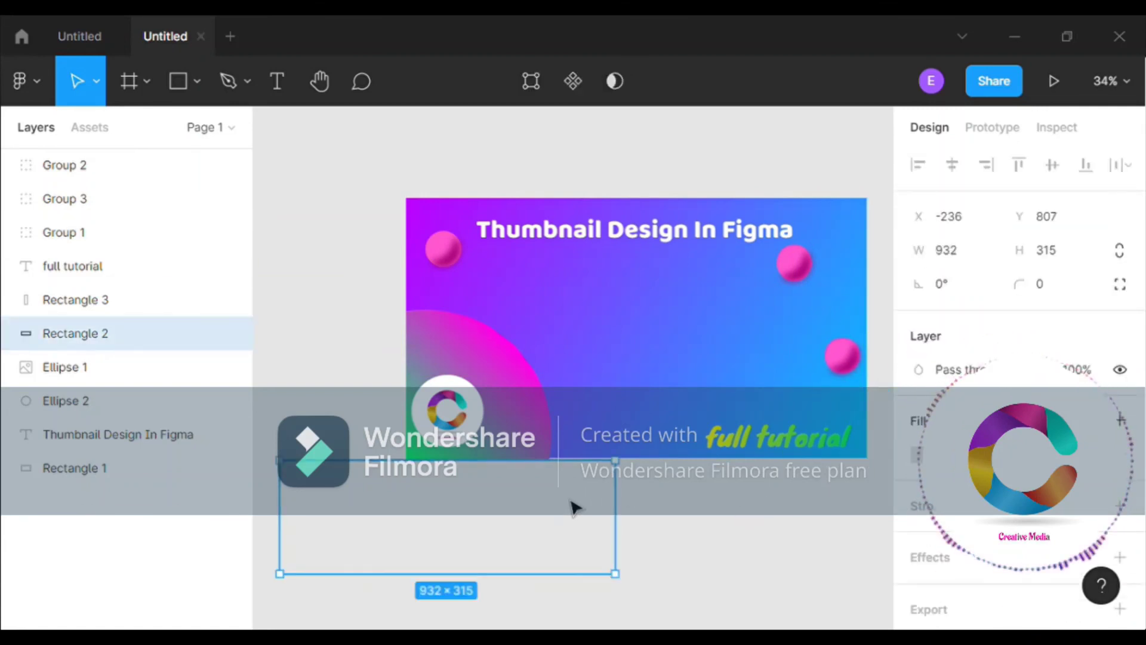
drag(573, 504, 573, 512)
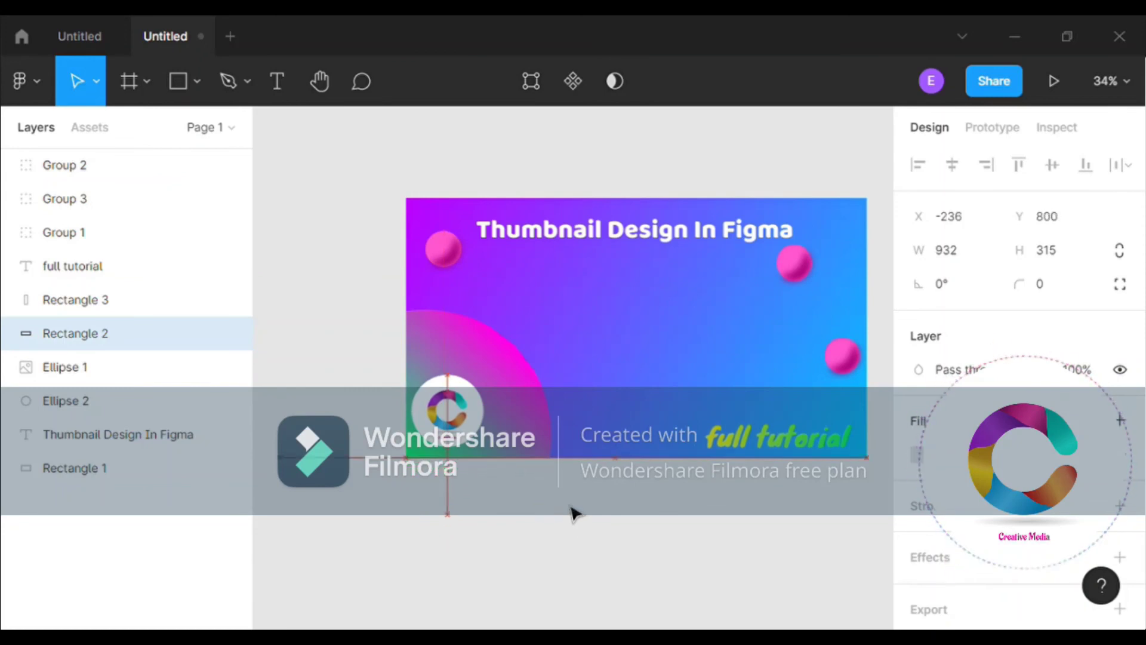
click(707, 512)
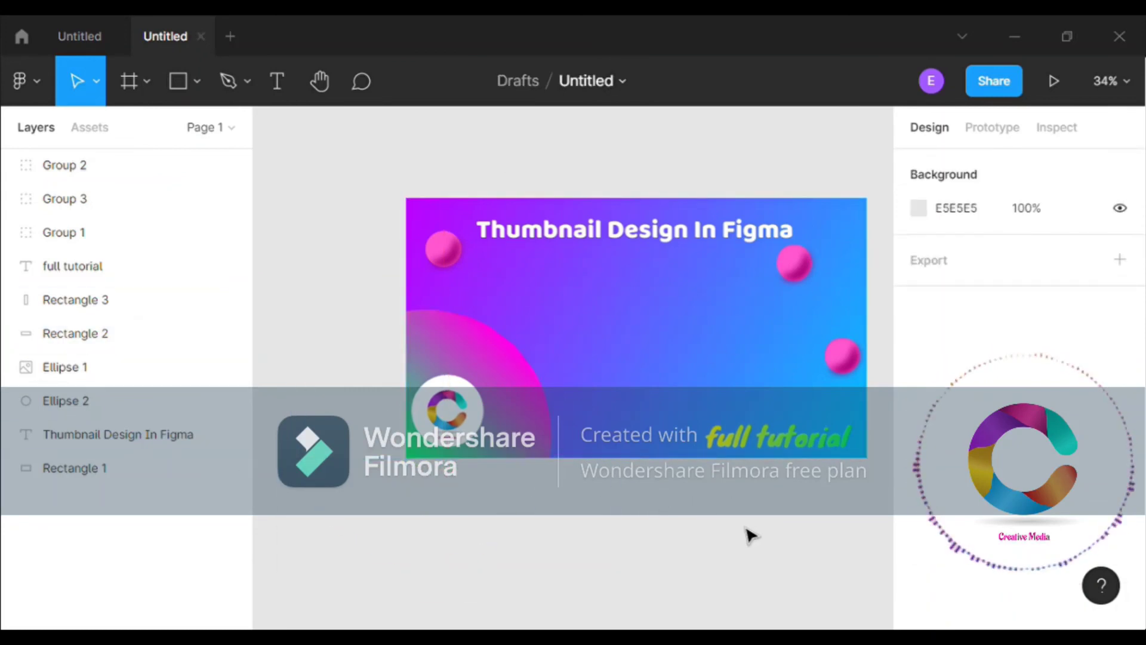
Step: Move the two upper pink balls down and inward below the heading's ends
drag(794, 263, 767, 283)
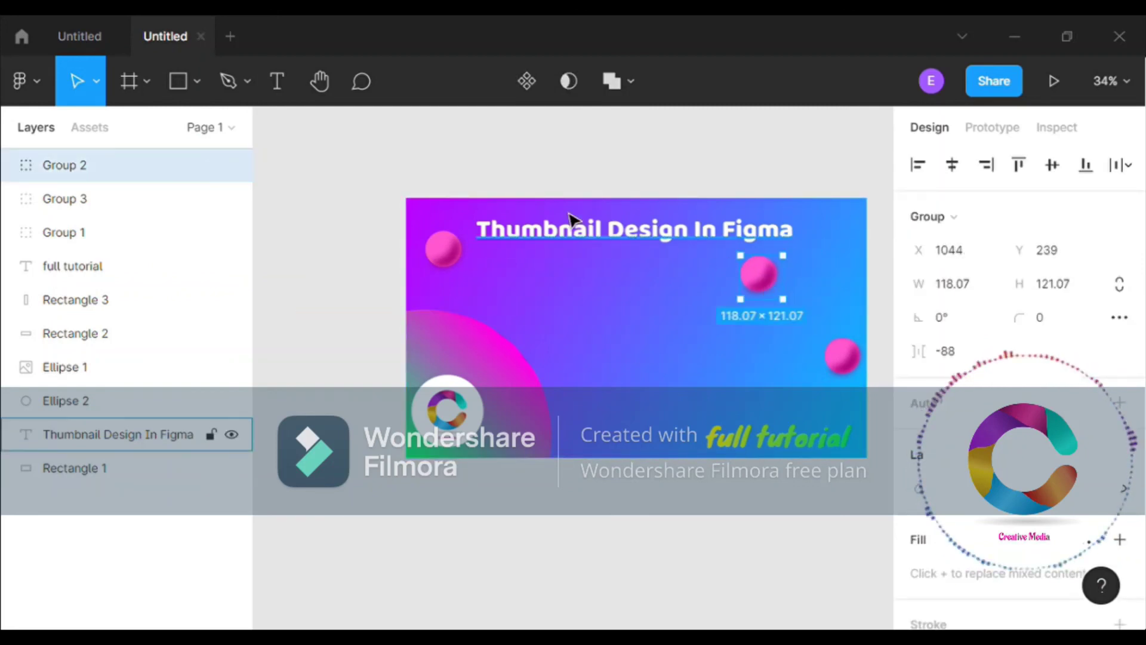
drag(444, 253, 478, 290)
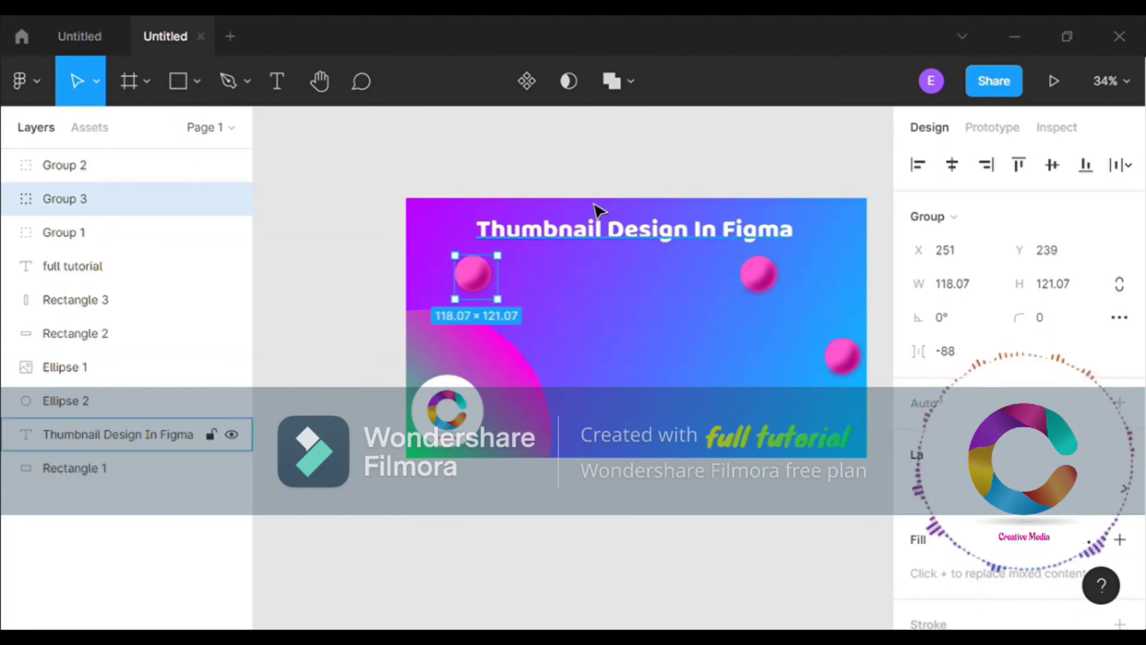
click(672, 172)
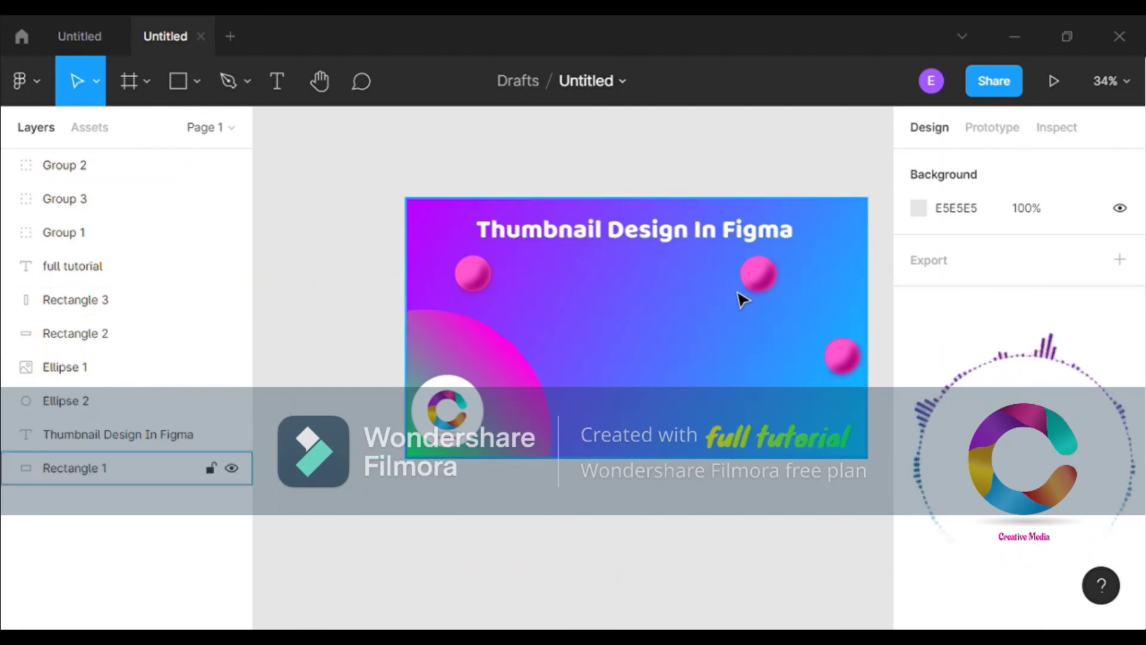
mouse_move(765, 292)
mouse_down()
mouse_move(729, 309)
mouse_move(729, 296)
mouse_up()
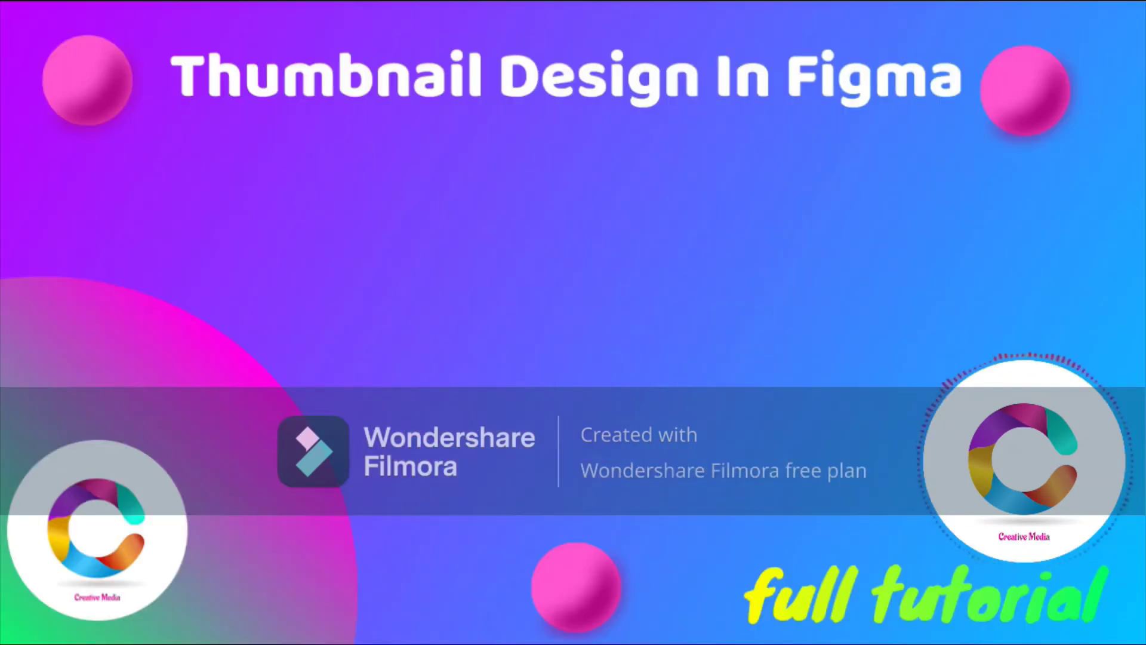